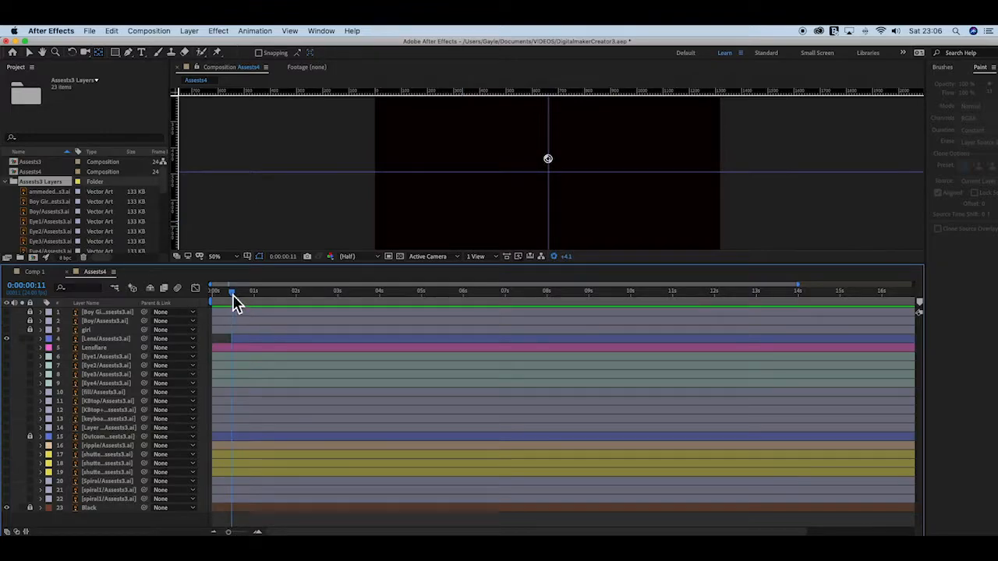
# Place the playhead at 0:00:00:11 and expand the transform properties of the Lens layer
pyautogui.moveTo(234, 299)
pyautogui.mouseDown()
pyautogui.moveTo(221, 301)
pyautogui.moveTo(232, 297)
pyautogui.mouseUp()
pyautogui.click(240, 362)
pyautogui.click(41, 340)
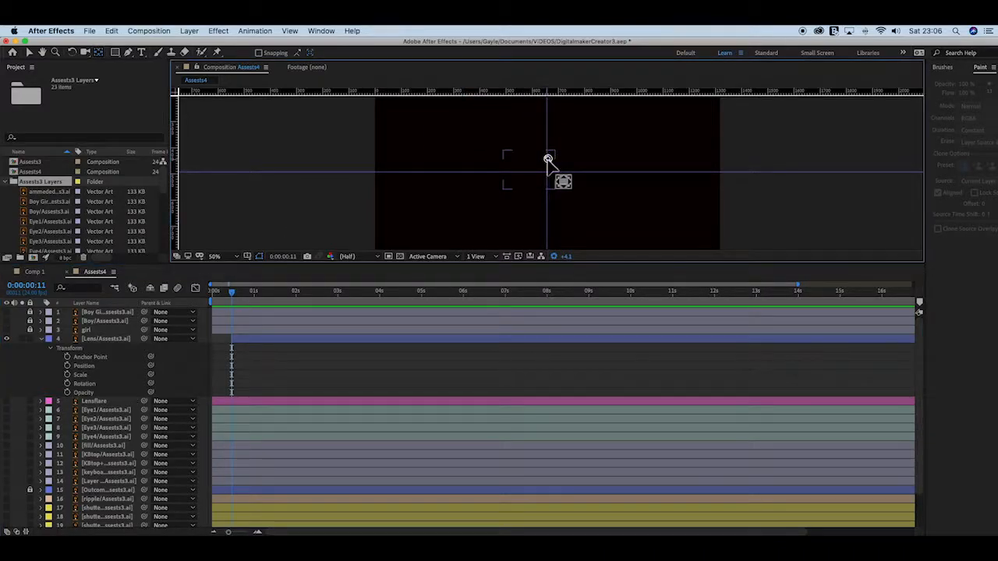
# Select the Lens layer and adjust its anchor point at the centre of the small lens, undoing the accidental guide moves
pyautogui.click(560, 167)
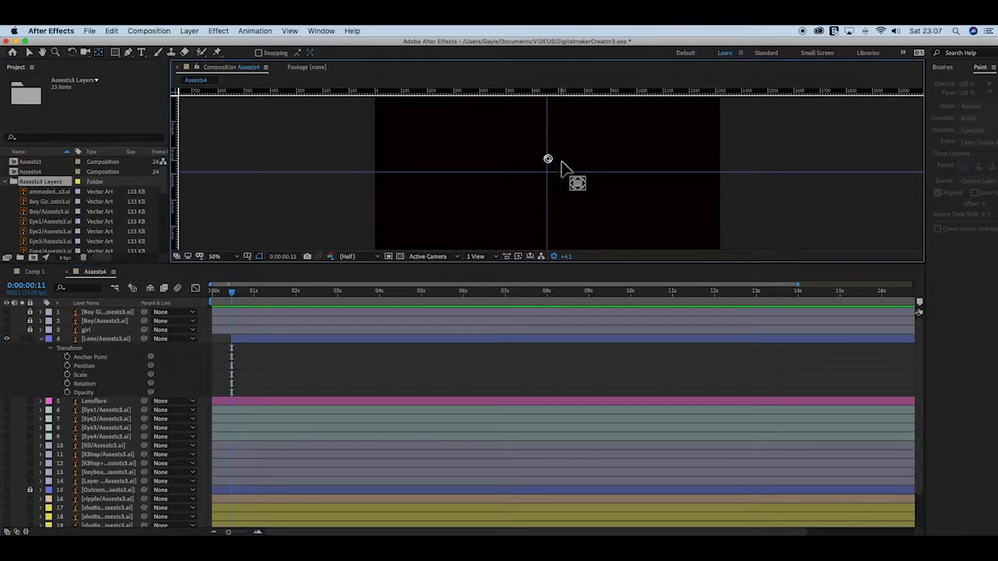
pyautogui.click(110, 31)
pyautogui.click(122, 42)
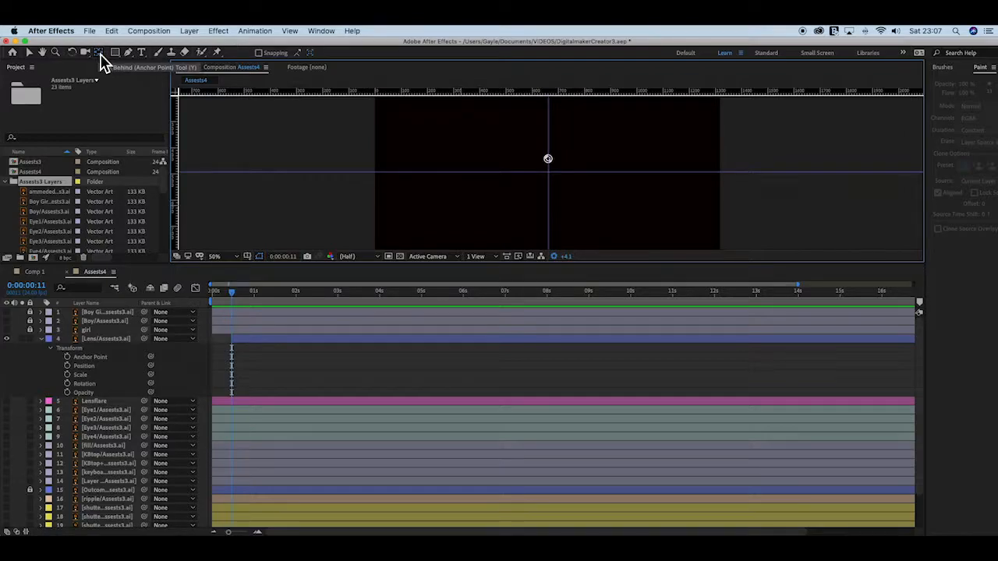
pyautogui.click(109, 340)
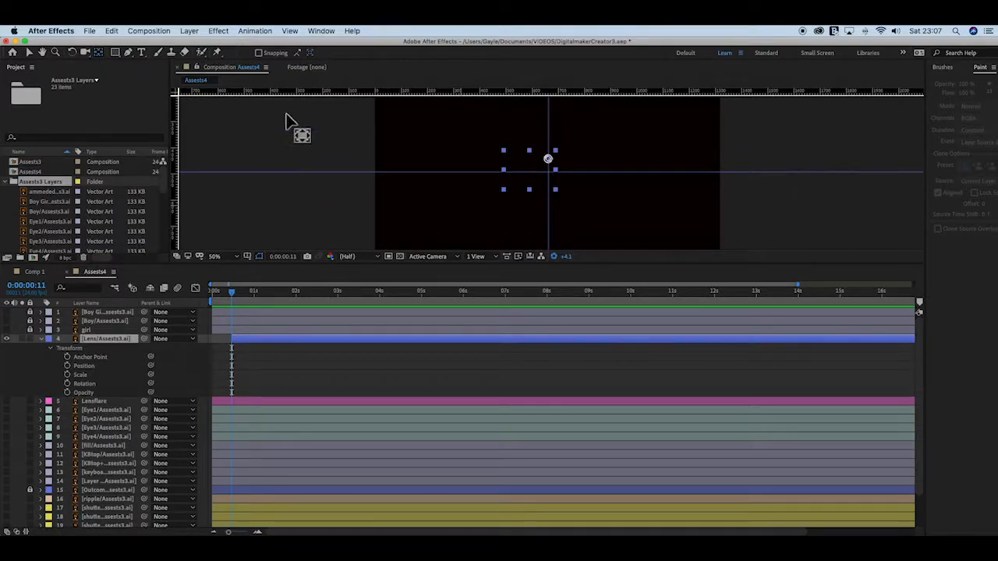
pyautogui.moveTo(548, 159); pyautogui.dragTo(547, 158)
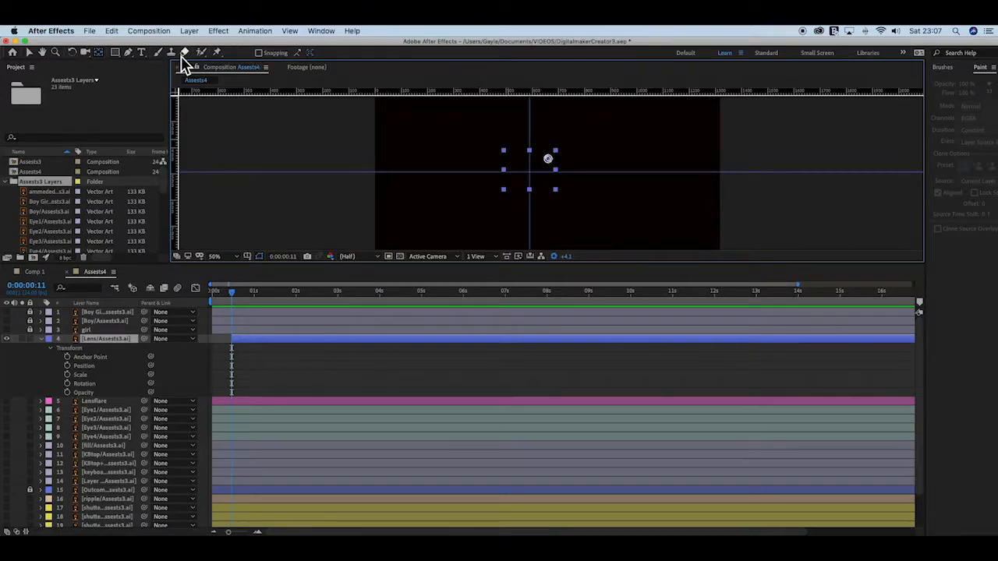
pyautogui.click(112, 30)
pyautogui.click(134, 44)
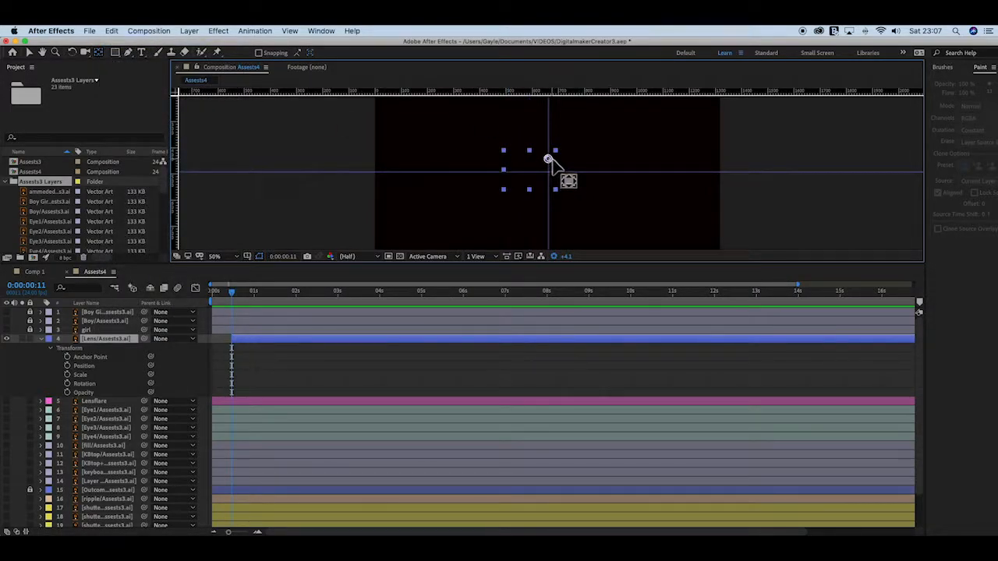
pyautogui.click(548, 160)
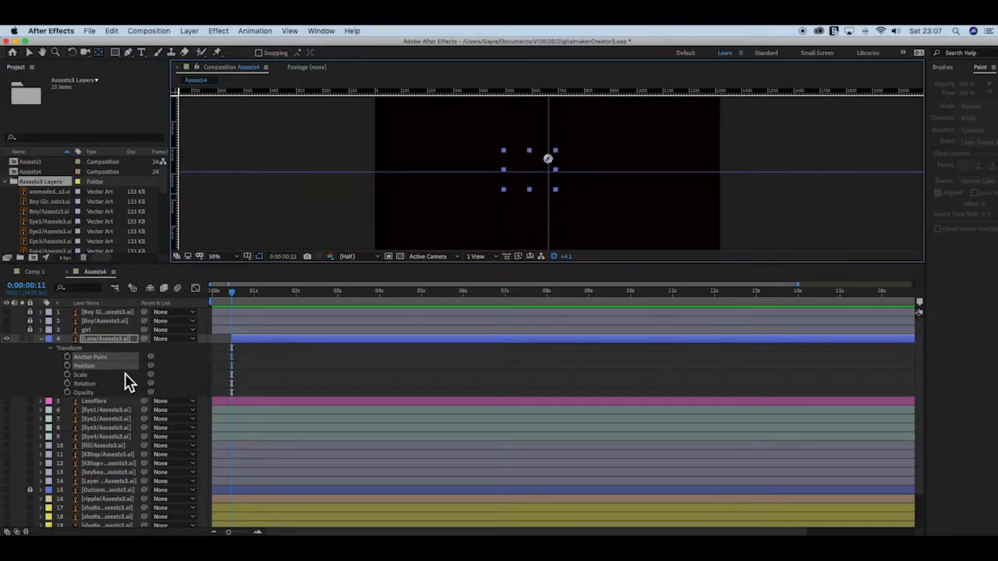
# Add a Scale keyframe to the Lens layer at 0:00:00:11
pyautogui.click(77, 375)
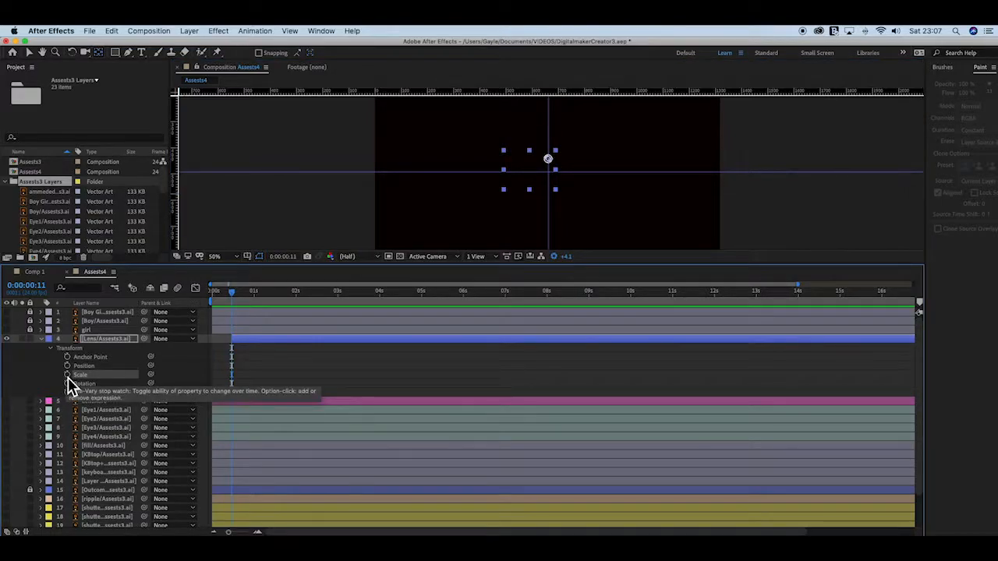
pyautogui.click(68, 375)
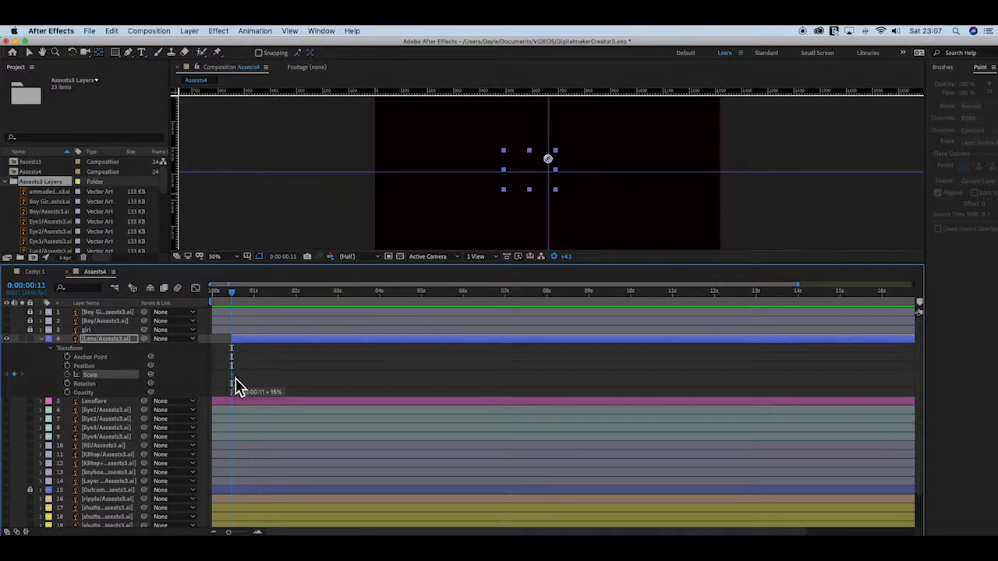
# Move the playhead to 0:00:01:12, undo the stray guide move and show the Outcome layer as a reference
pyautogui.moveTo(234, 293); pyautogui.dragTo(277, 300)
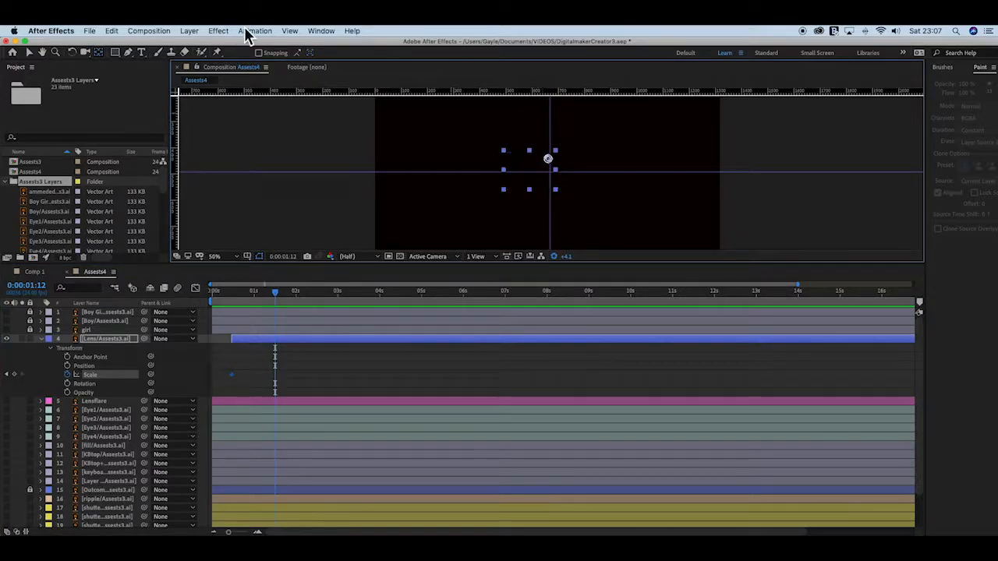
pyautogui.click(112, 32)
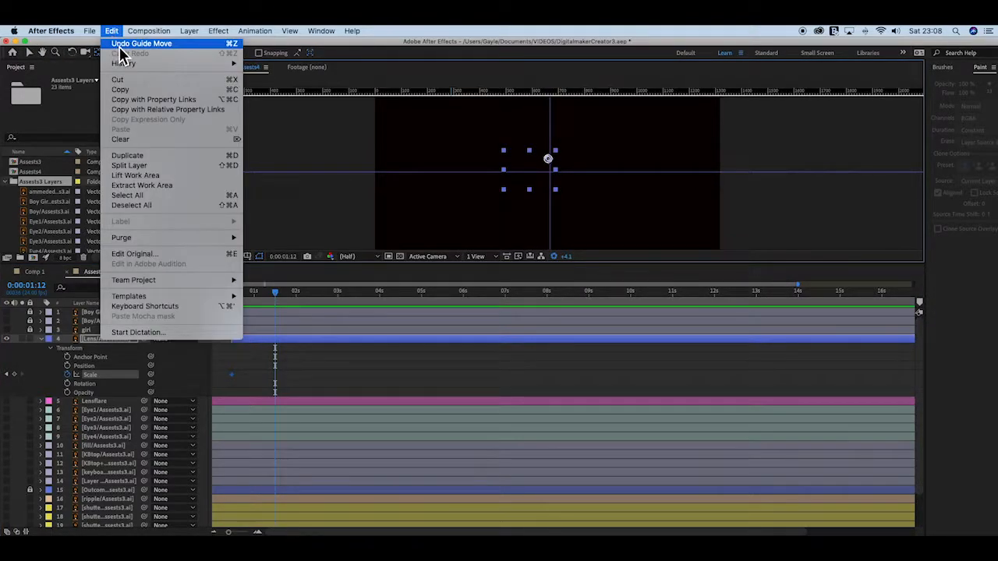
pyautogui.click(118, 42)
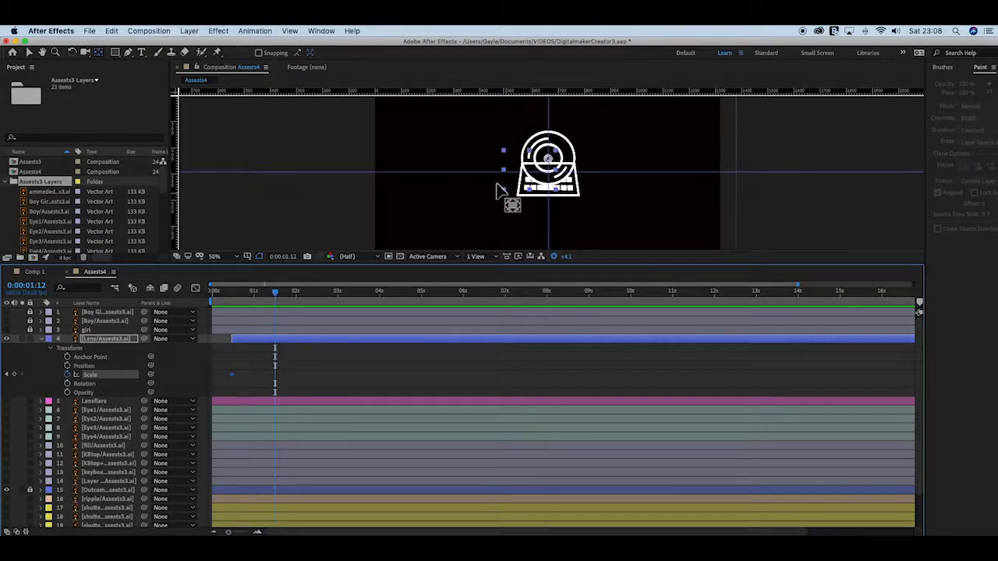
pyautogui.click(555, 152)
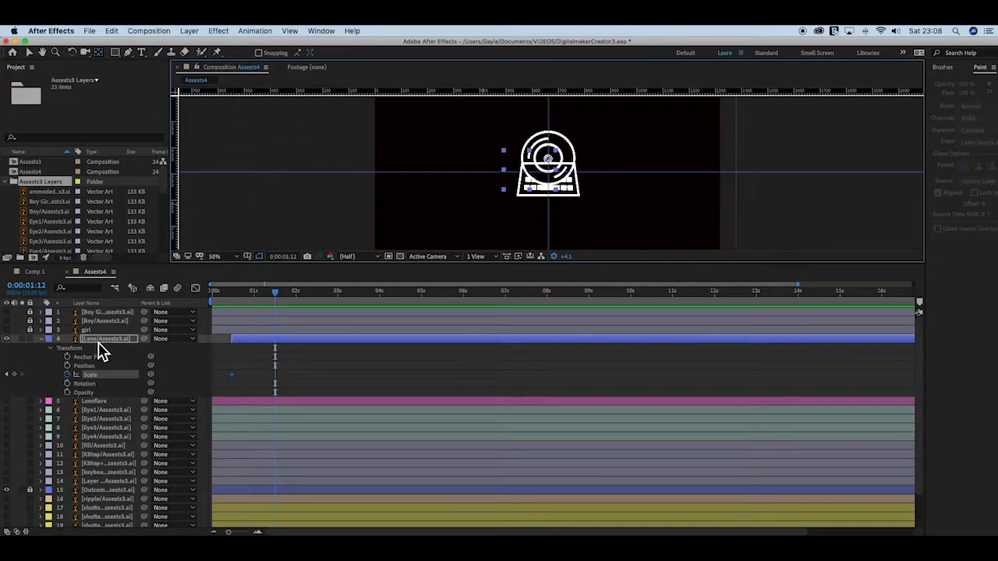
pyautogui.click(70, 349)
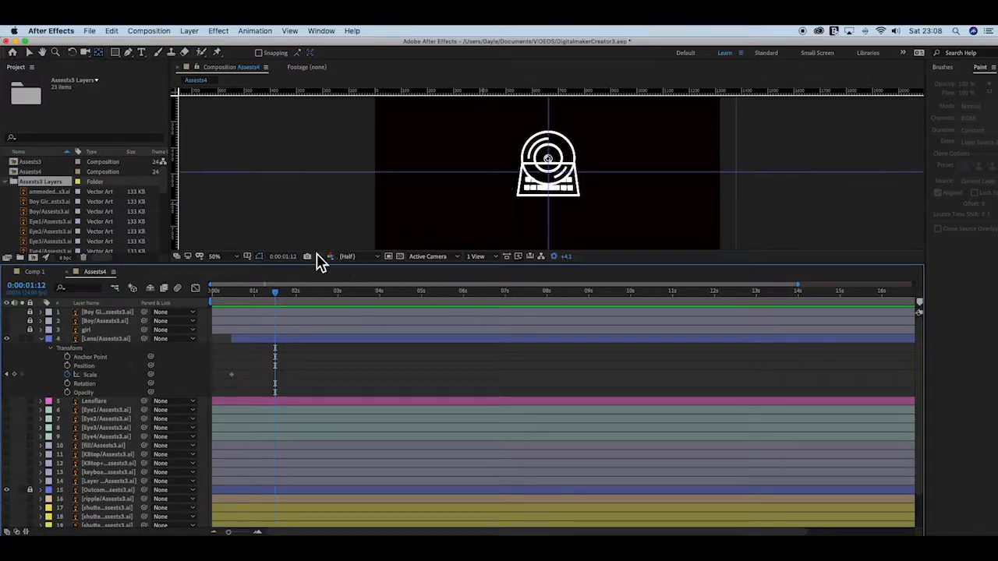
pyautogui.click(551, 173)
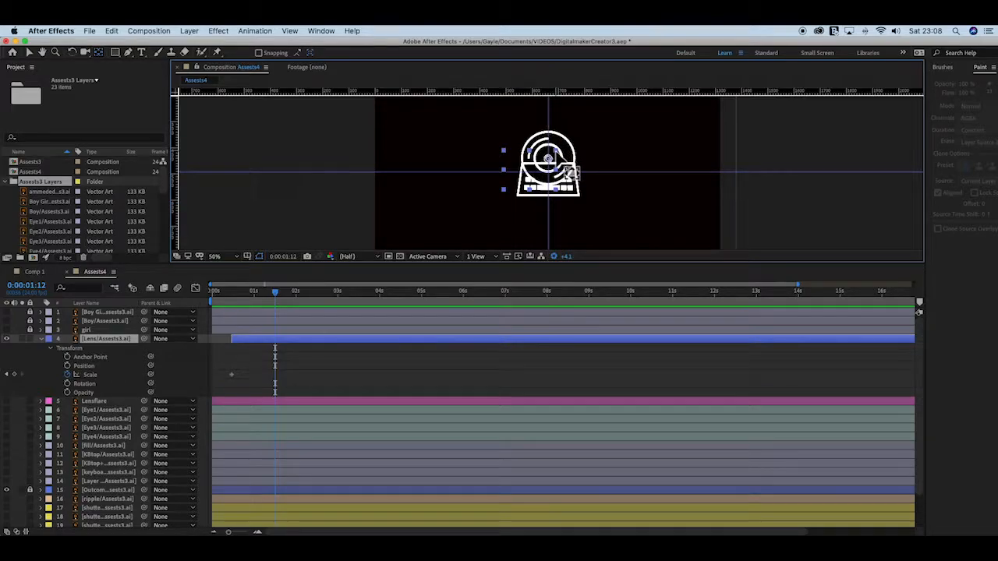
pyautogui.click(581, 153)
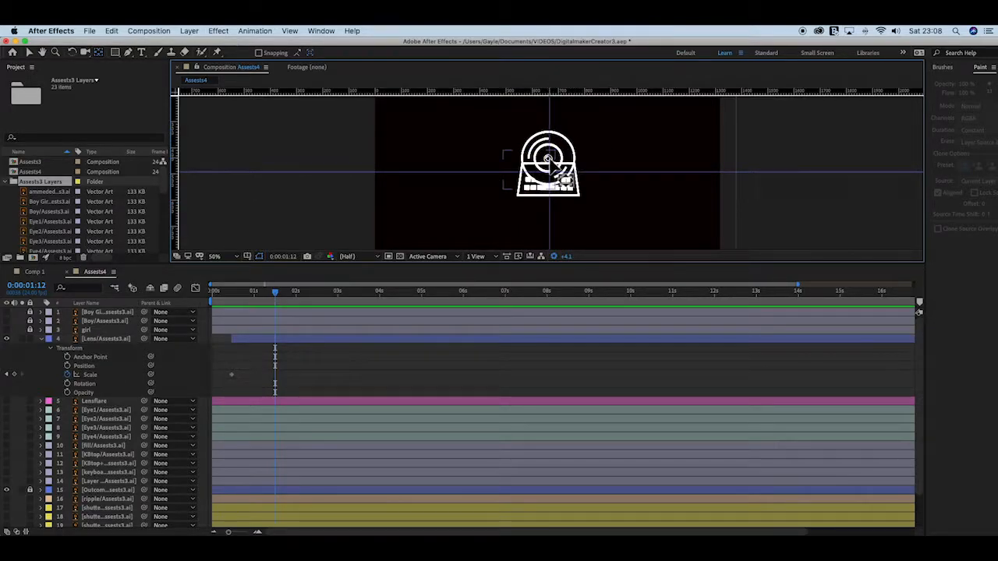
pyautogui.click(113, 31)
pyautogui.click(549, 162)
pyautogui.click(553, 160)
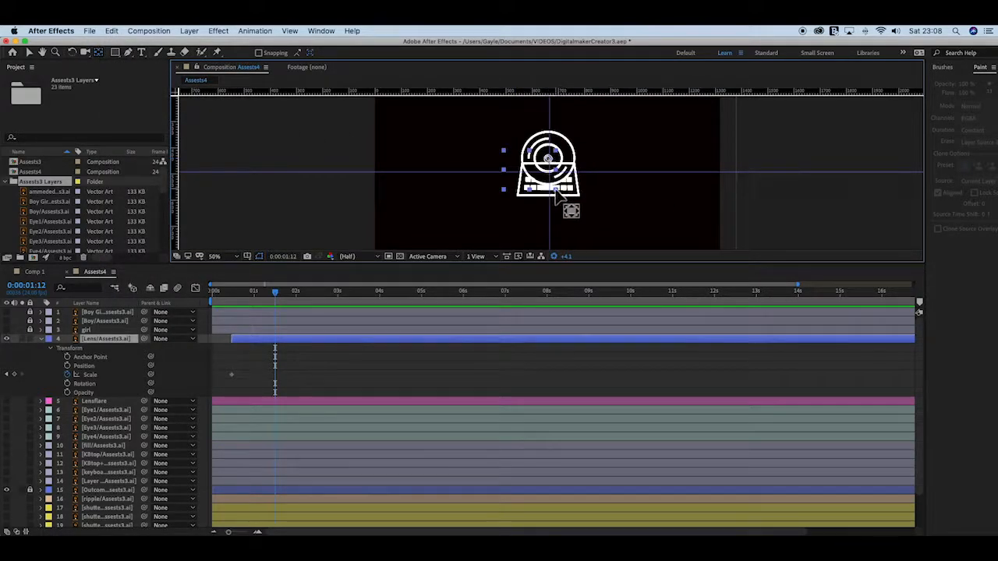
pyautogui.click(574, 214)
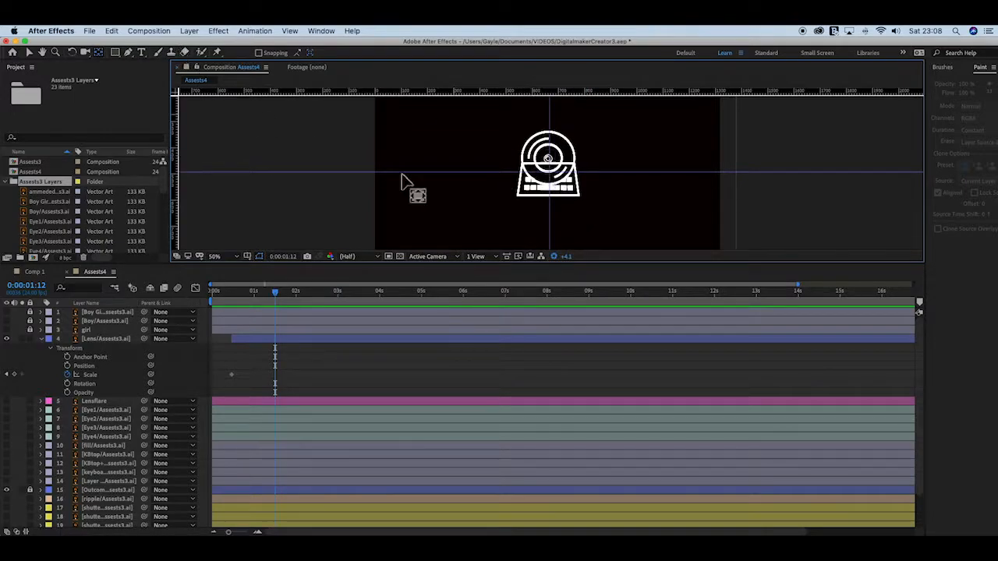
pyautogui.click(548, 161)
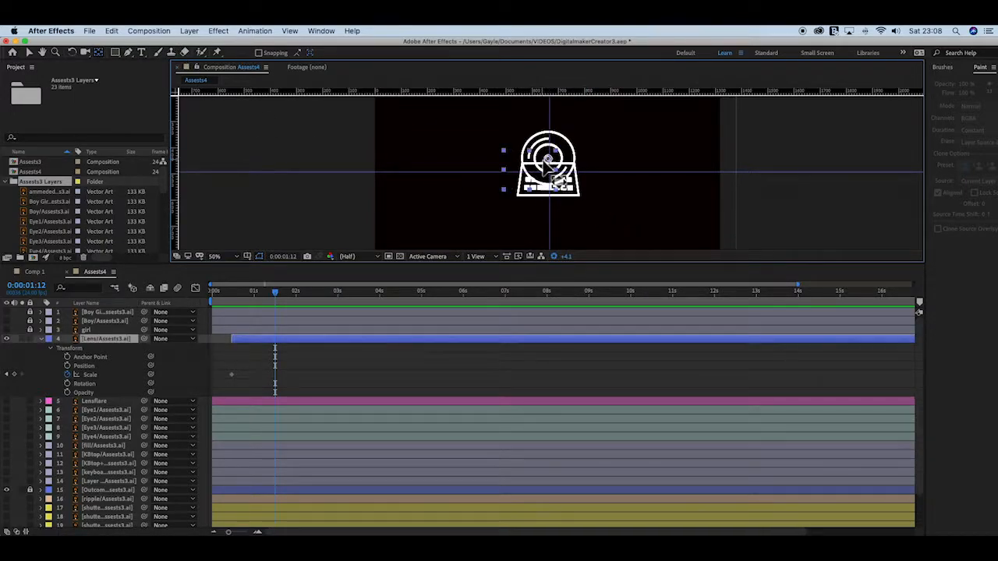
# Use the Selection tool to enlarge the Lens layer at 0:00:01:12 to the size of the reference artwork's outer ring
pyautogui.click(29, 53)
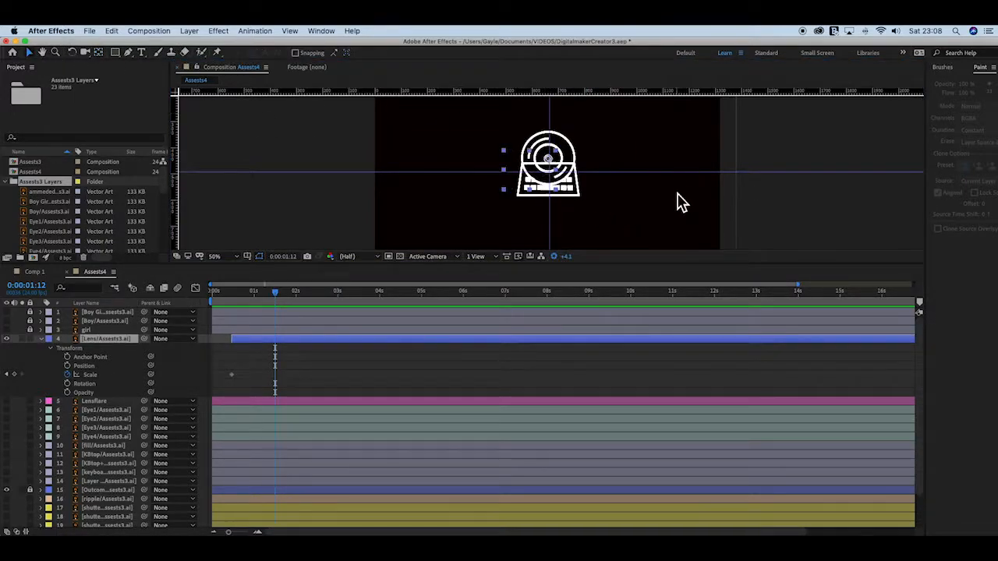
pyautogui.click(559, 193)
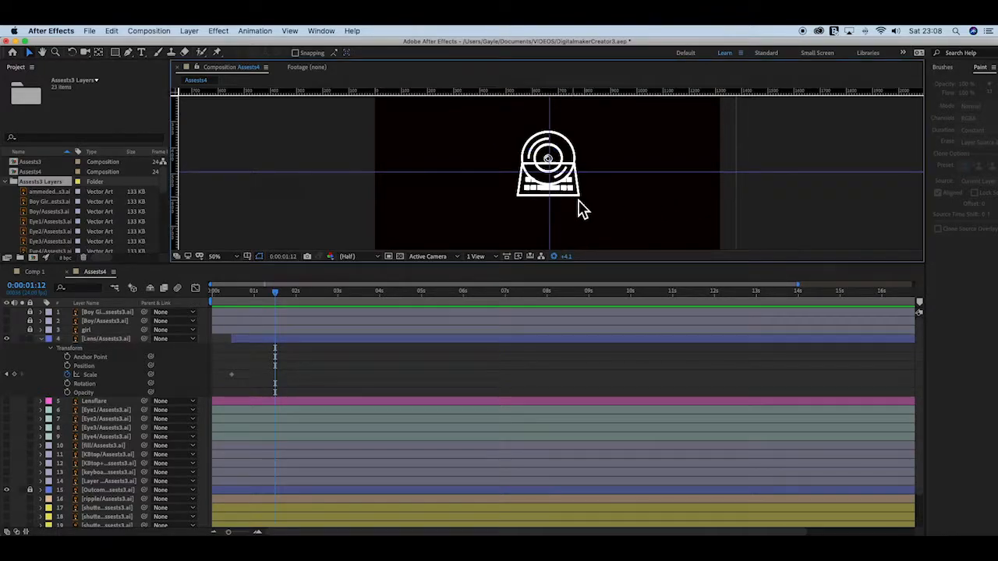
pyautogui.click(552, 170)
pyautogui.moveTo(559, 158); pyautogui.dragTo(604, 100)
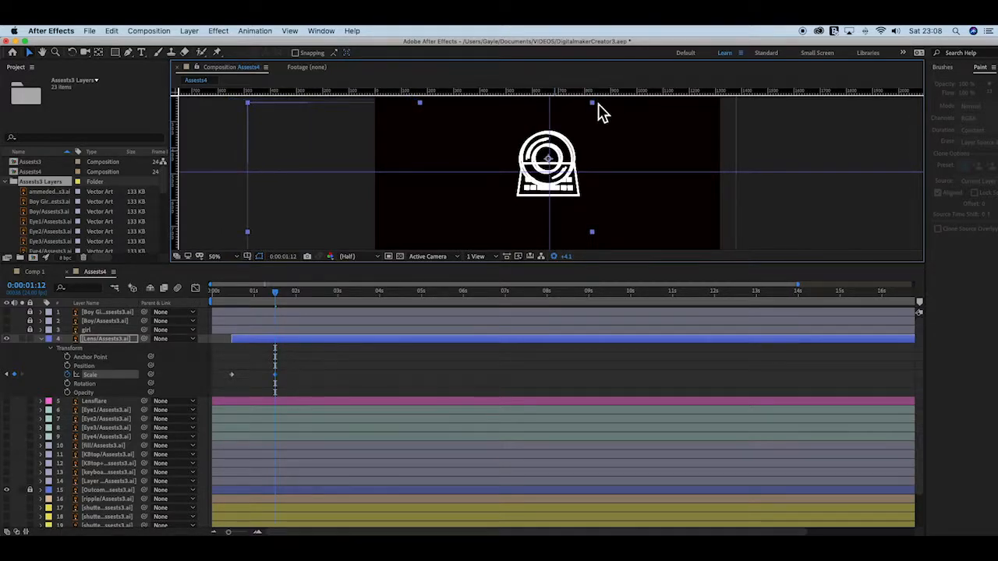
pyautogui.moveTo(602, 101); pyautogui.dragTo(601, 103)
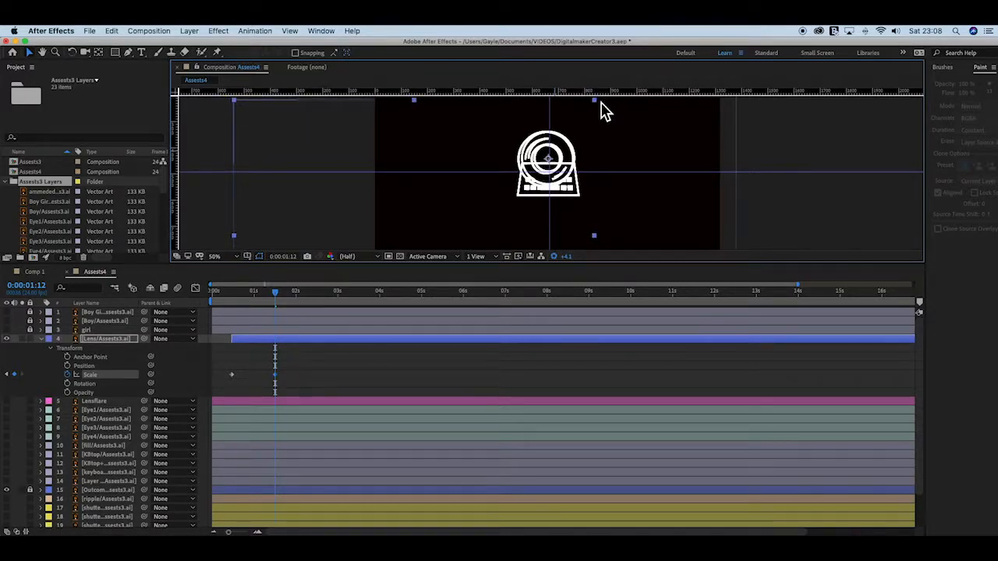
# Nudge the Lens layer slightly up and to the right to align its rings with the Outcome reference artwork
pyautogui.press('Right')
pyautogui.press('Right')
pyautogui.press('Right')
pyautogui.press('Right')
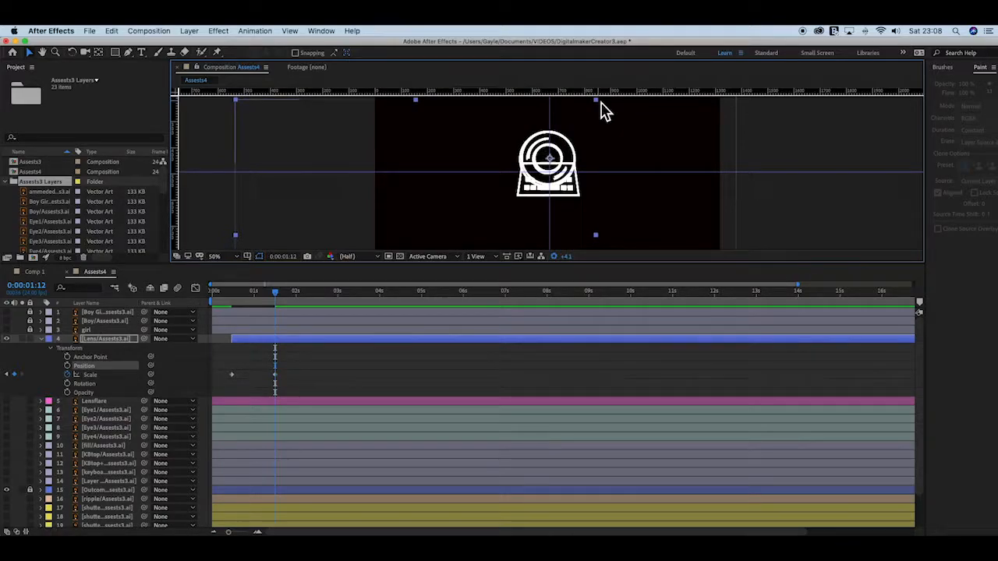
pyautogui.press('Up')
pyautogui.press('Up')
pyautogui.press('Right')
pyautogui.press('Right')
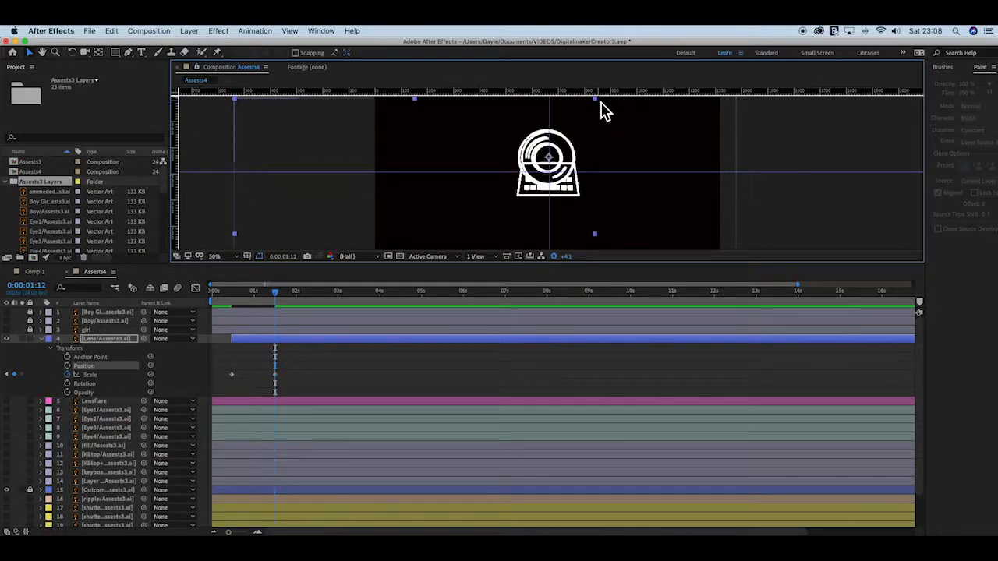
pyautogui.press('Right')
pyautogui.press('Right')
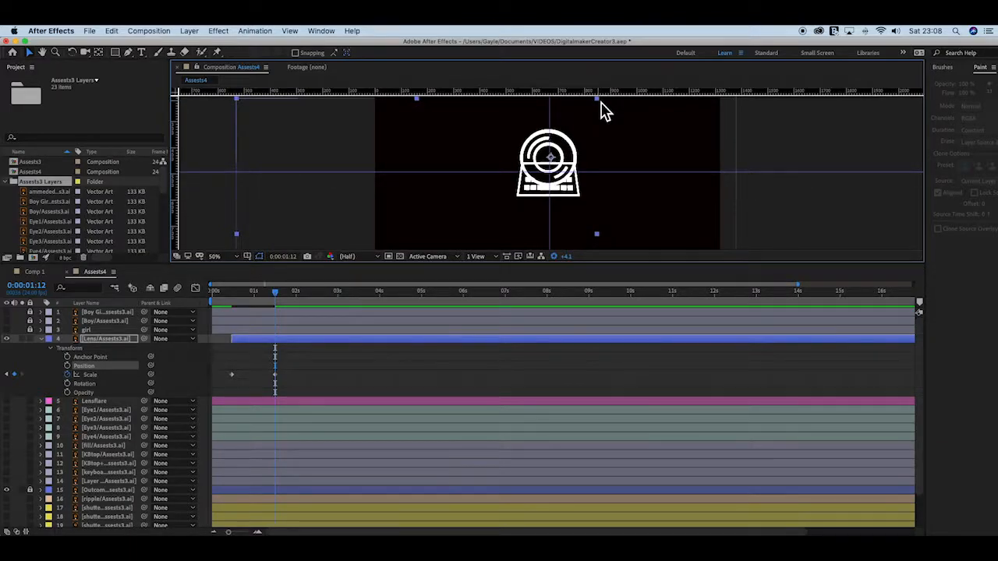
pyautogui.press('Right')
pyautogui.press('Left')
pyautogui.click(608, 245)
pyautogui.click(578, 169)
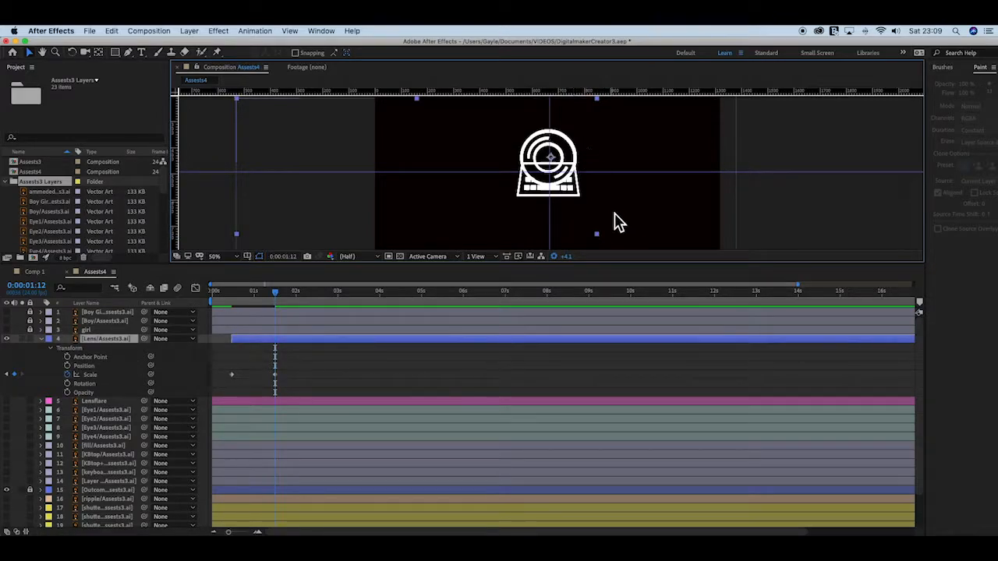
pyautogui.click(600, 243)
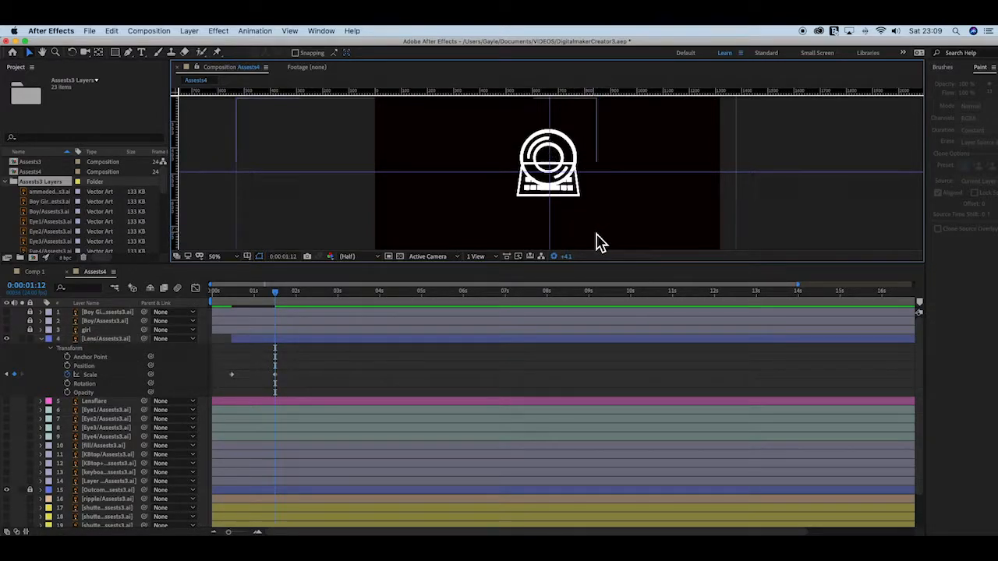
pyautogui.click(578, 170)
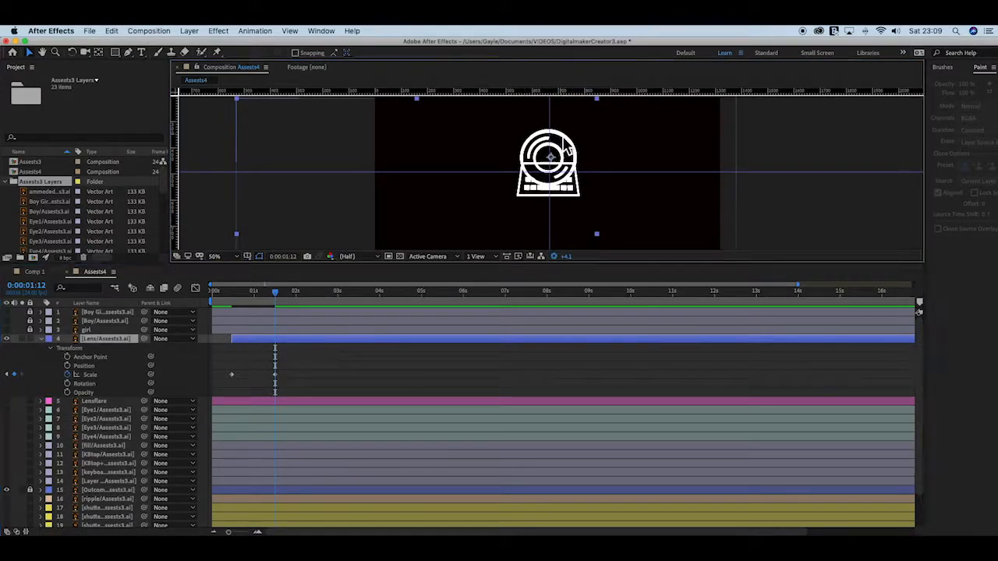
# Select the Lens layer's Scale keyframe at 0:00:01:12 and hide the Outcome reference layer
pyautogui.click(276, 378)
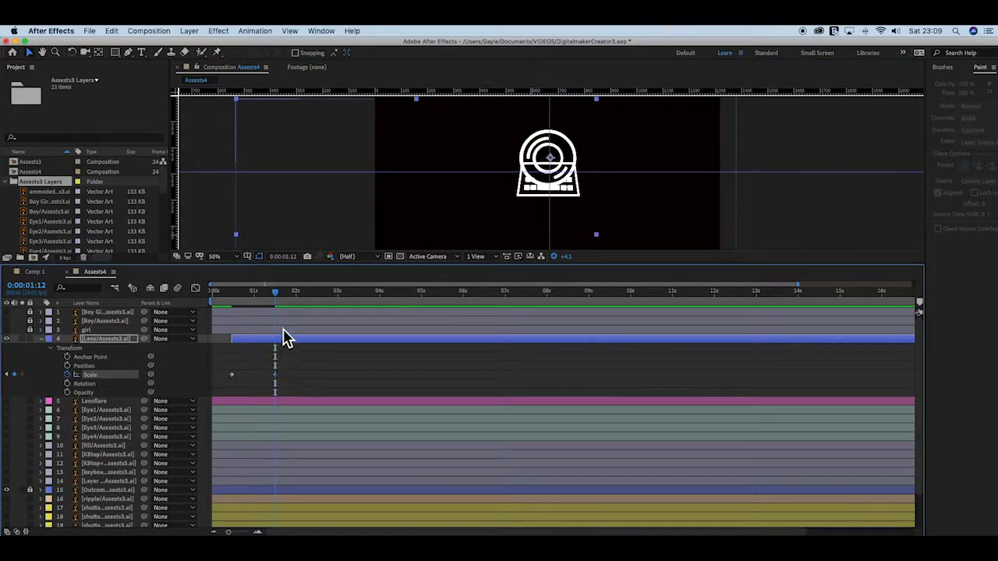
pyautogui.moveTo(276, 296)
pyautogui.mouseDown()
pyautogui.moveTo(233, 297)
pyautogui.moveTo(275, 300)
pyautogui.mouseUp()
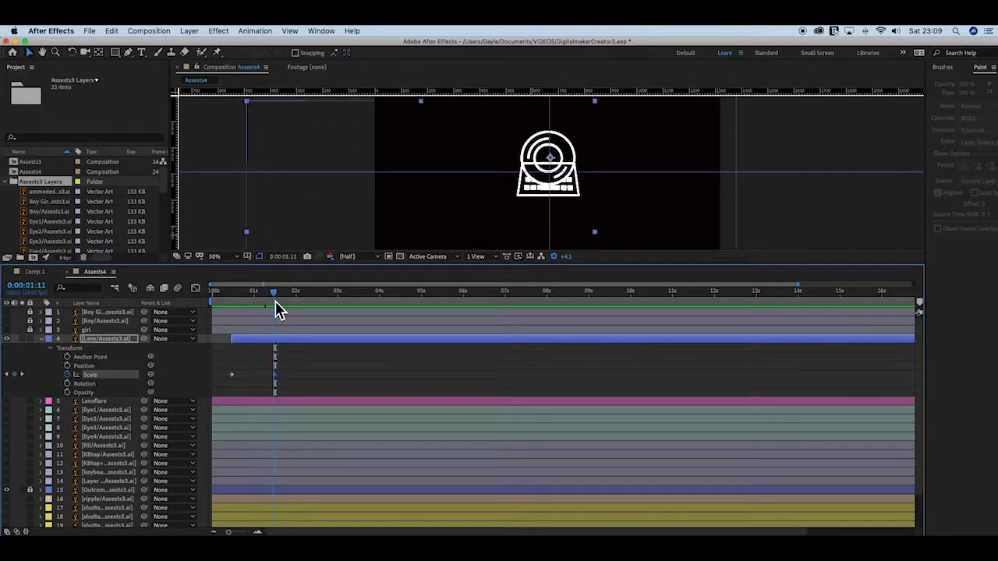
pyautogui.click(7, 490)
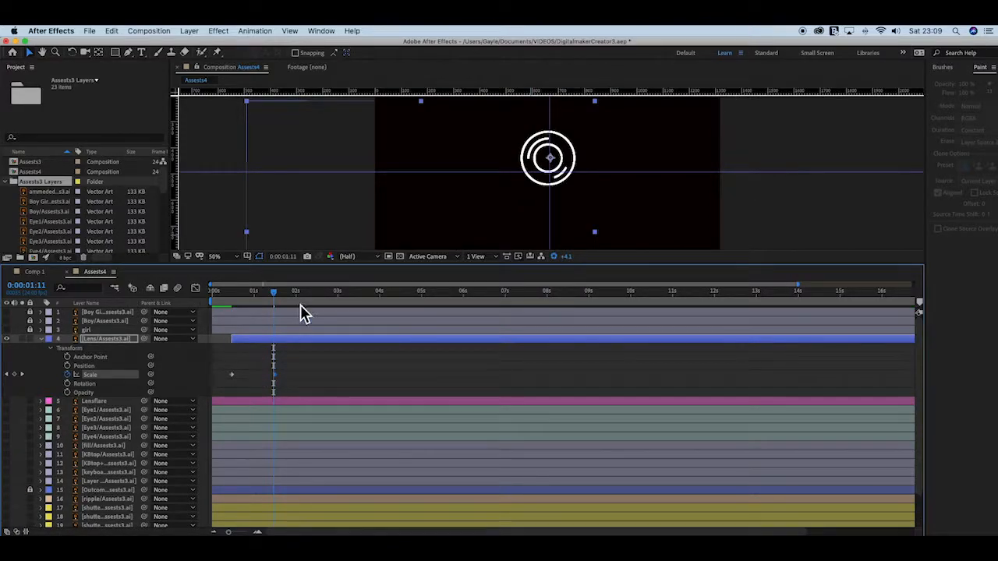
# Return the playhead to 0:00:01:12 and add a Rotation keyframe to the Lens layer
pyautogui.moveTo(277, 297)
pyautogui.mouseDown()
pyautogui.moveTo(208, 300)
pyautogui.moveTo(276, 308)
pyautogui.mouseUp()
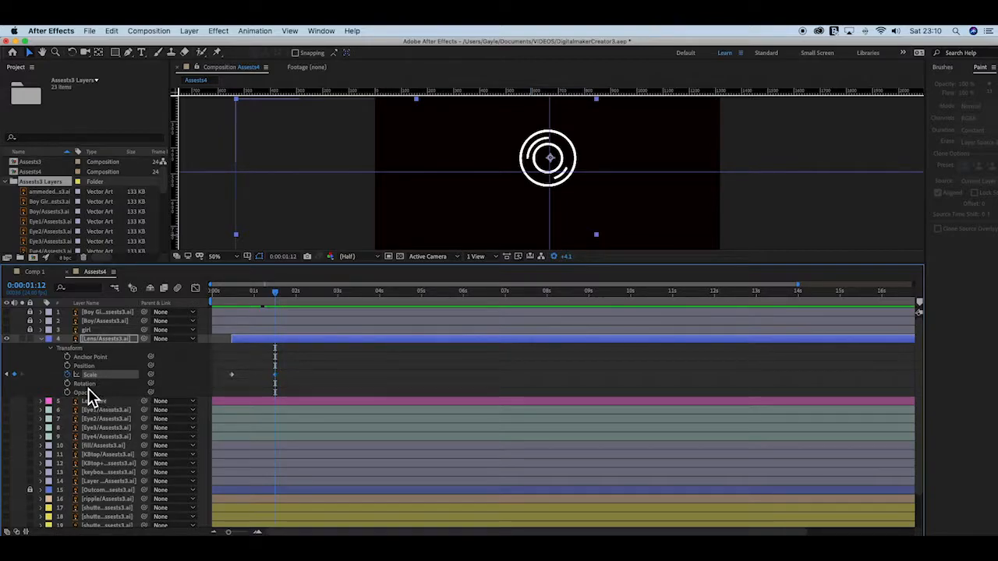
pyautogui.click(68, 386)
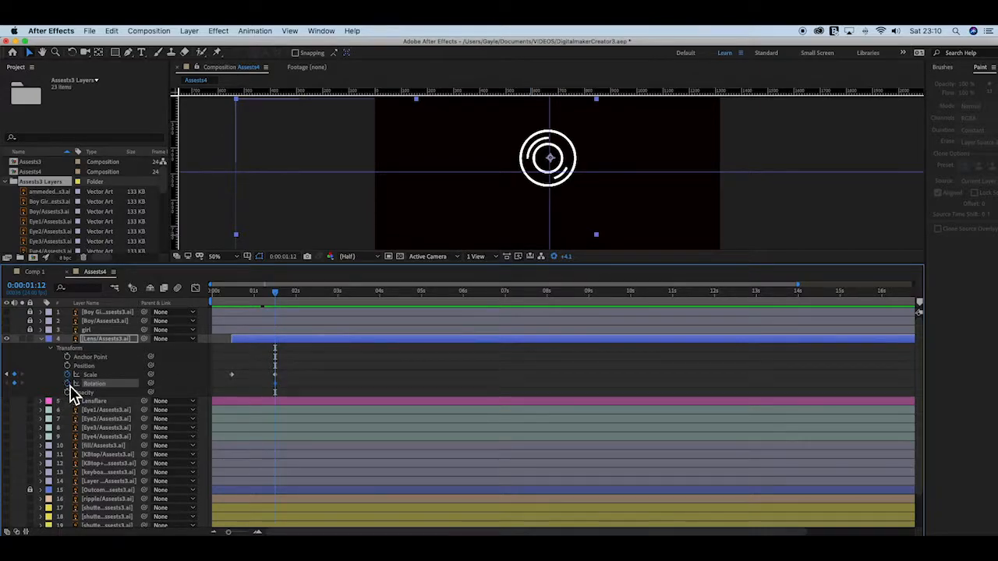
# Add a Rotation keyframe to the Lens layer at 0:00:02:12 and set it to 3 revolutions plus 360 degrees
pyautogui.click(300, 295)
pyautogui.moveTo(303, 312); pyautogui.dragTo(317, 312)
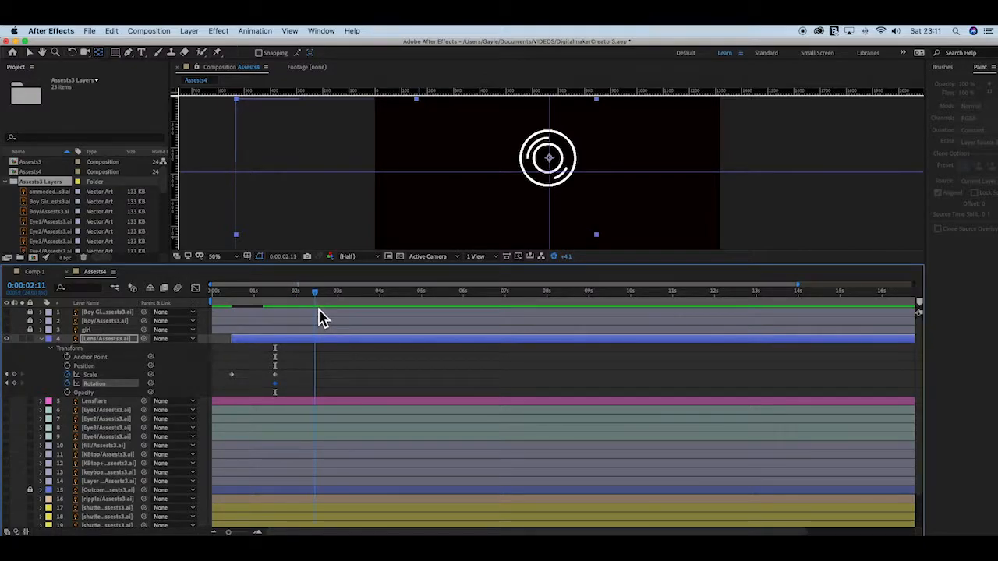
pyautogui.moveTo(319, 310); pyautogui.dragTo(321, 310)
pyautogui.click(14, 383)
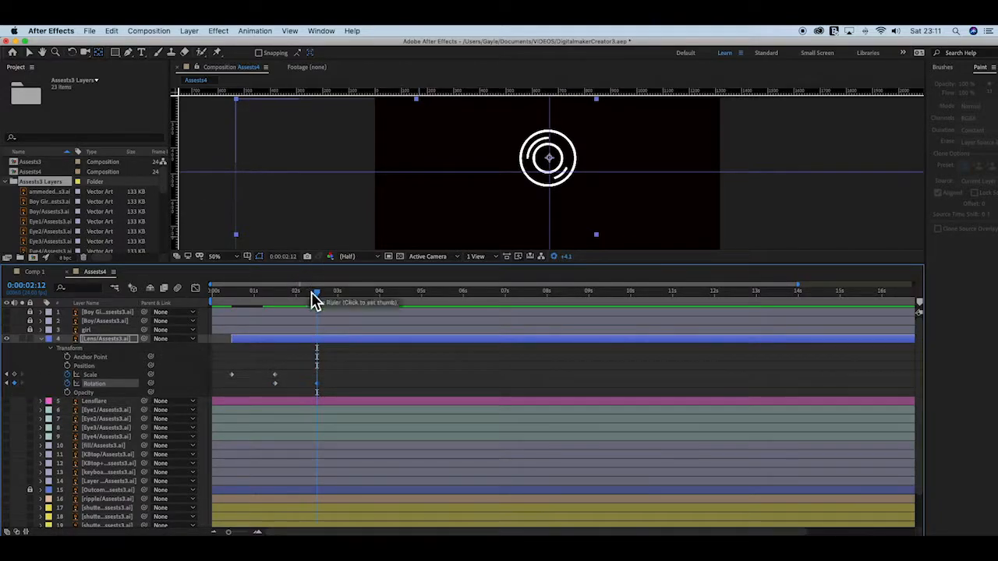
pyautogui.moveTo(323, 298)
pyautogui.mouseDown()
pyautogui.moveTo(263, 301)
pyautogui.moveTo(315, 301)
pyautogui.mouseUp()
pyautogui.doubleClick(318, 385)
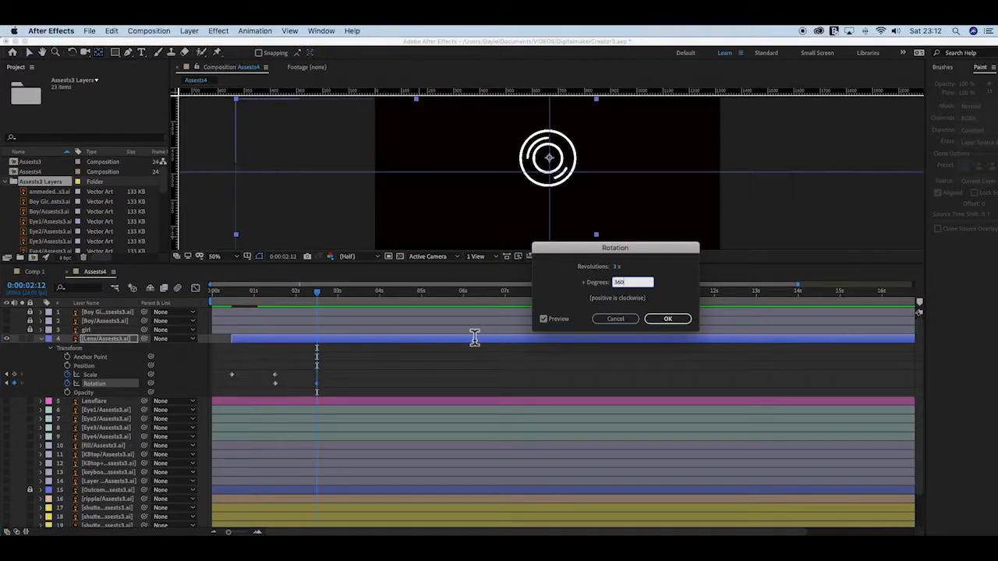
pyautogui.click(668, 319)
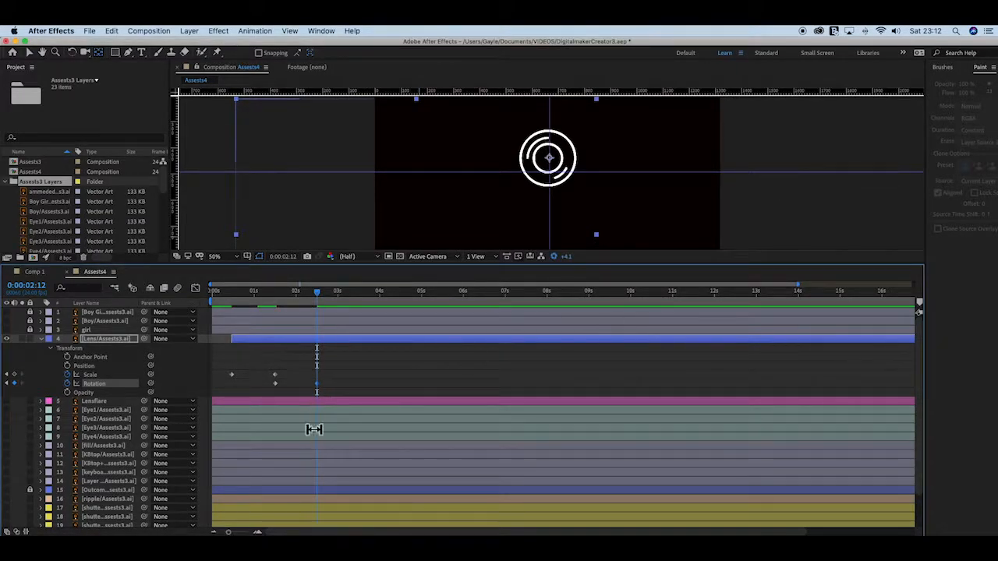
# Show the Lensflare layer and make it start at 0:00:02:12, where the Lens layer ends
pyautogui.moveTo(320, 293); pyautogui.dragTo(321, 345)
pyautogui.click(6, 401)
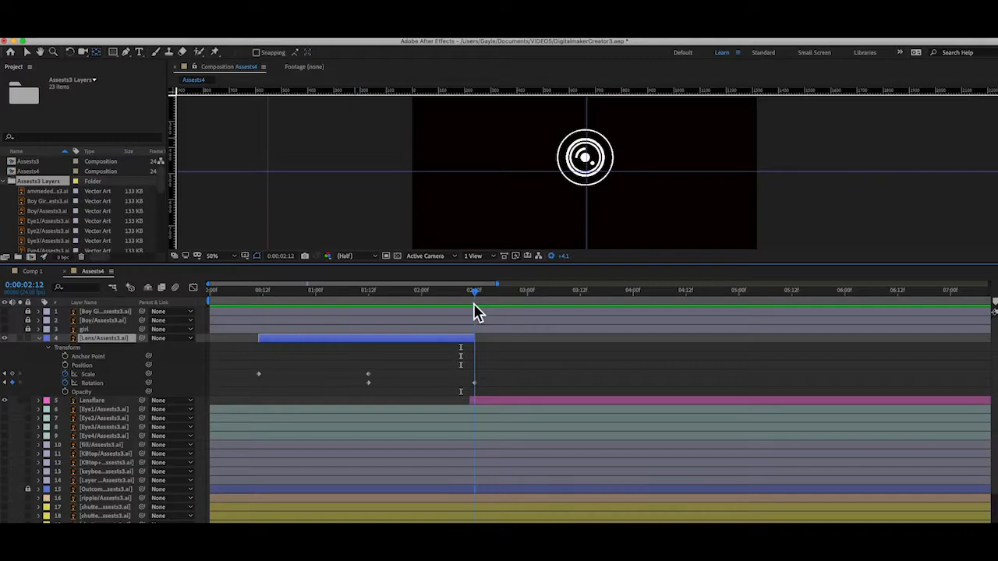
pyautogui.moveTo(473, 303); pyautogui.dragTo(470, 304)
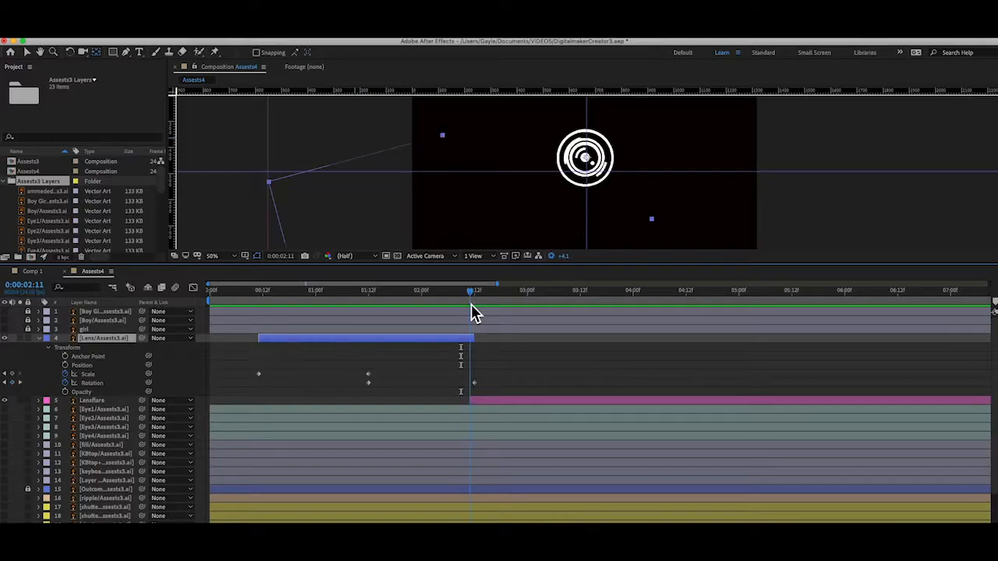
pyautogui.press('pageup')
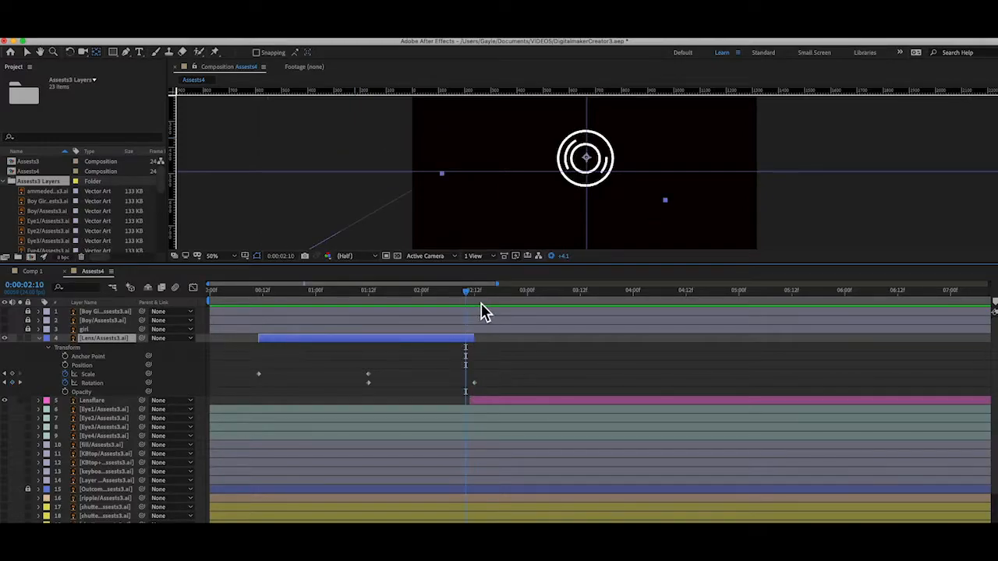
pyautogui.moveTo(467, 295); pyautogui.dragTo(474, 295)
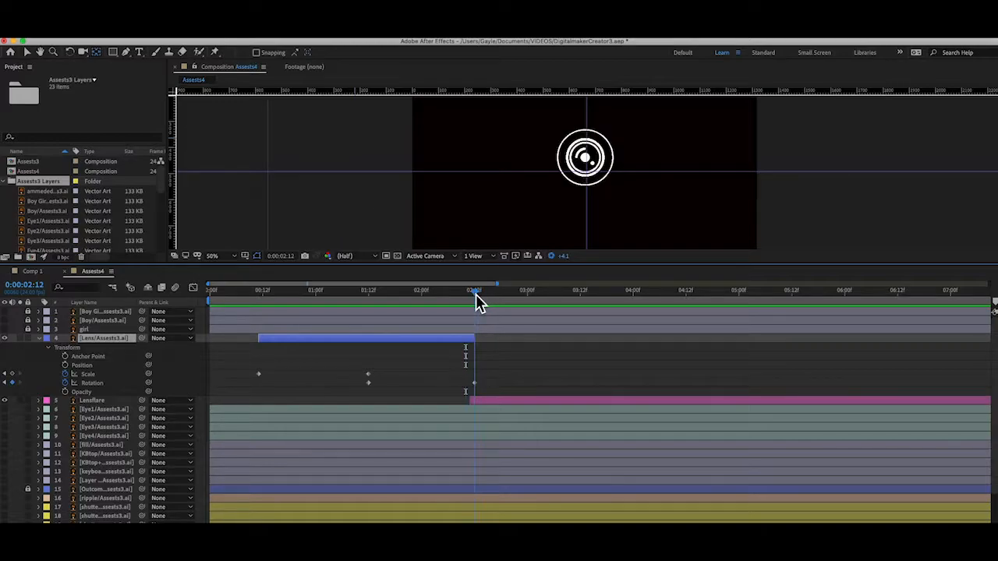
pyautogui.click(477, 401)
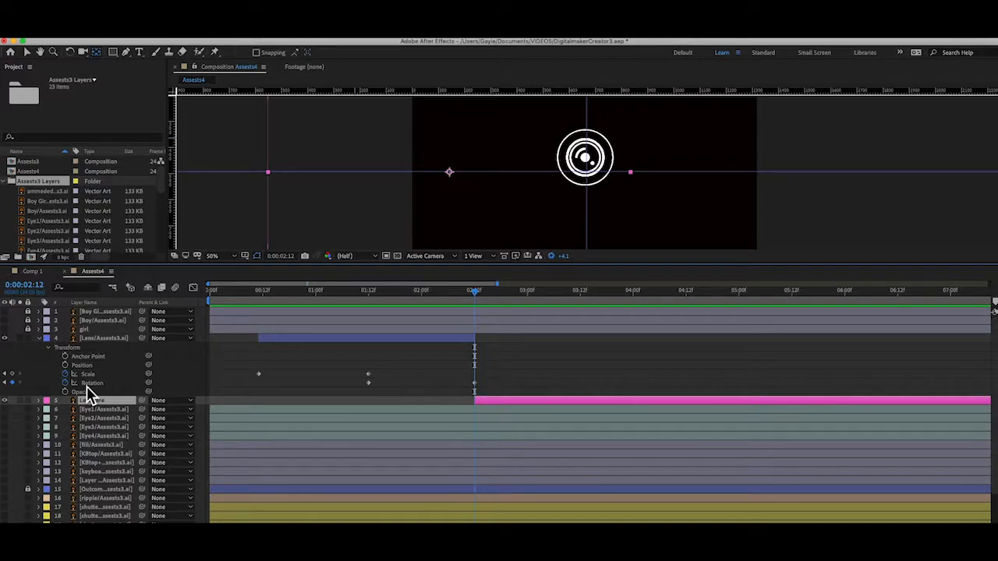
# Add a Rotation keyframe of 360 degrees to the Lensflare layer at 0:00:02:12
pyautogui.click(39, 339)
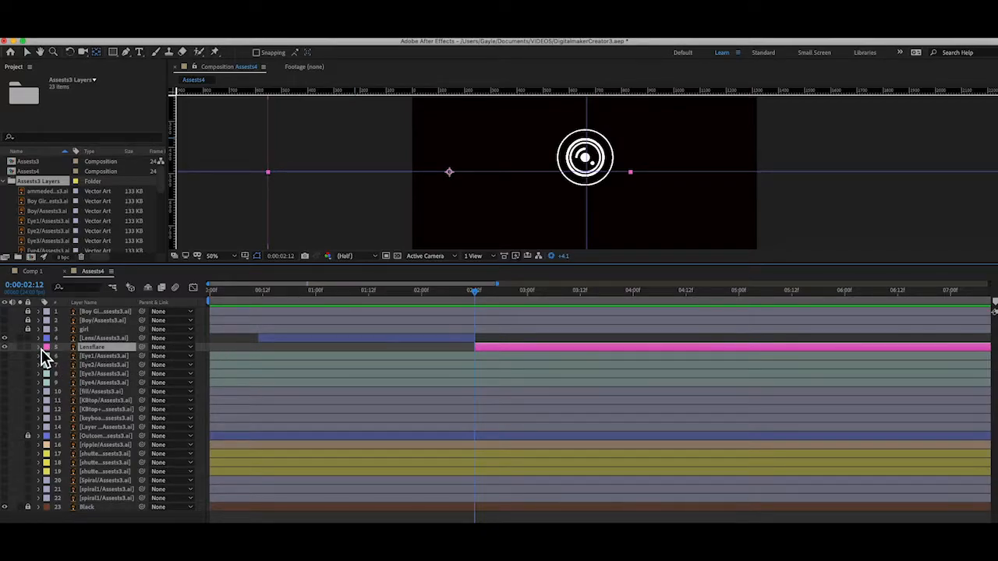
pyautogui.click(39, 348)
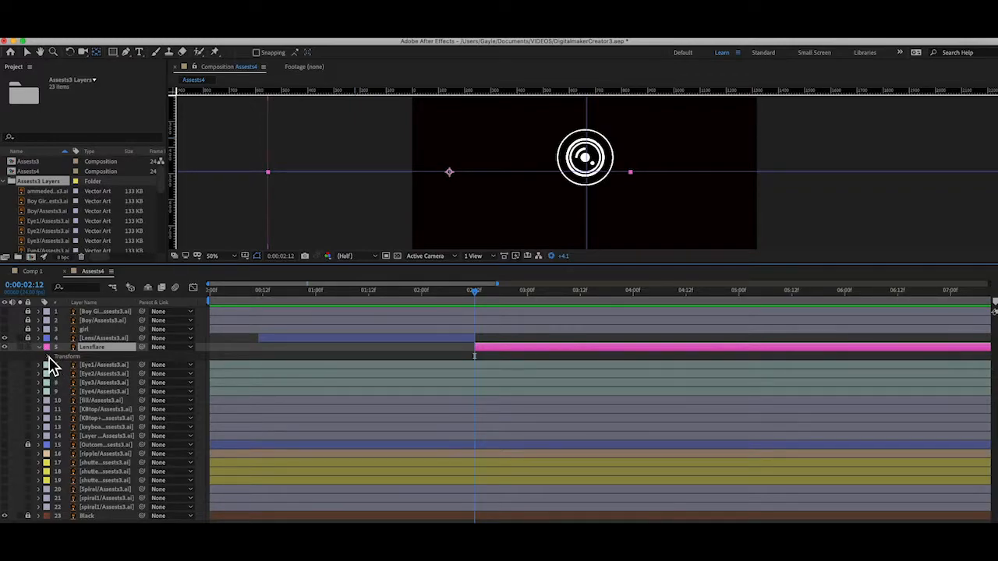
pyautogui.click(48, 357)
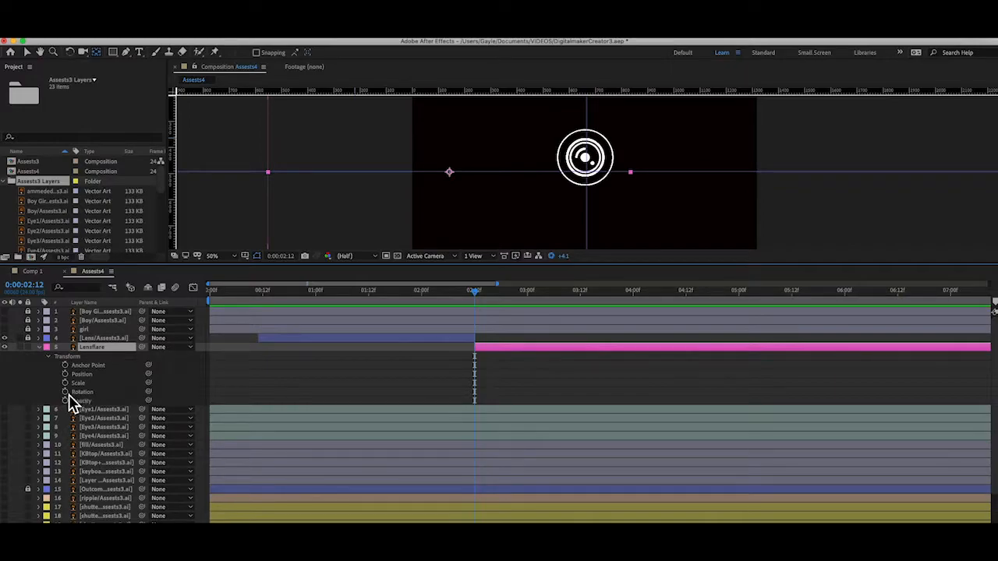
pyautogui.click(66, 392)
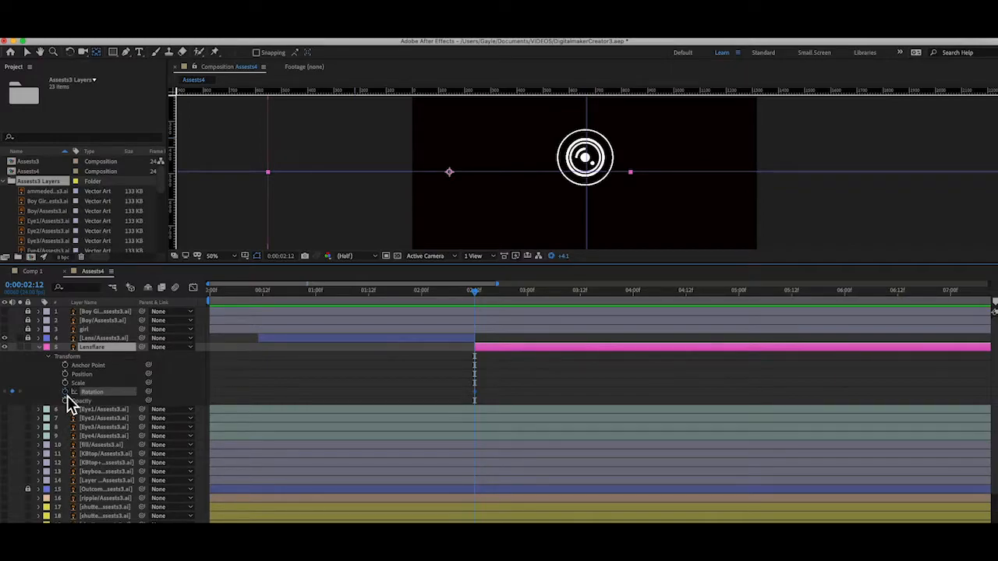
pyautogui.doubleClick(476, 392)
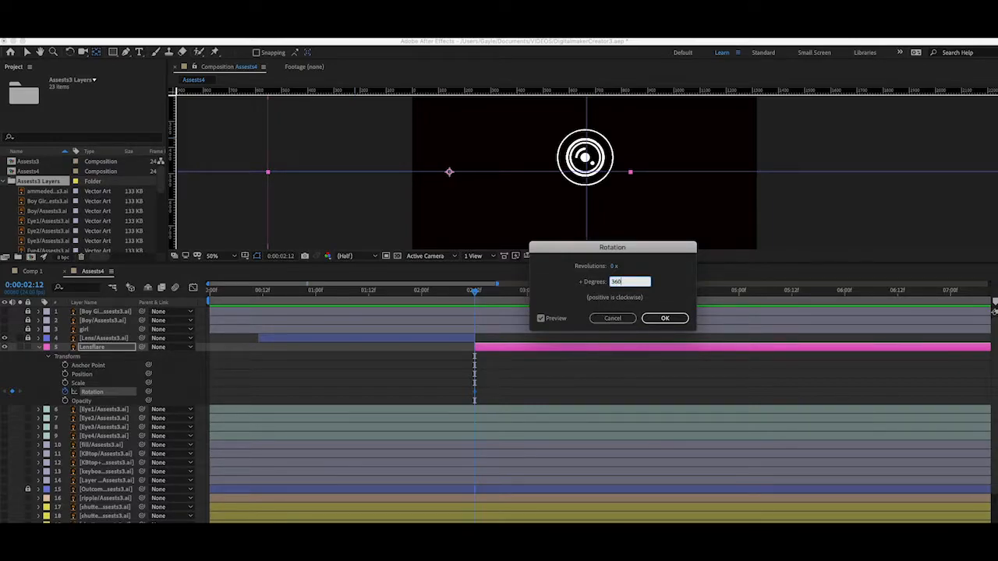
pyautogui.click(668, 318)
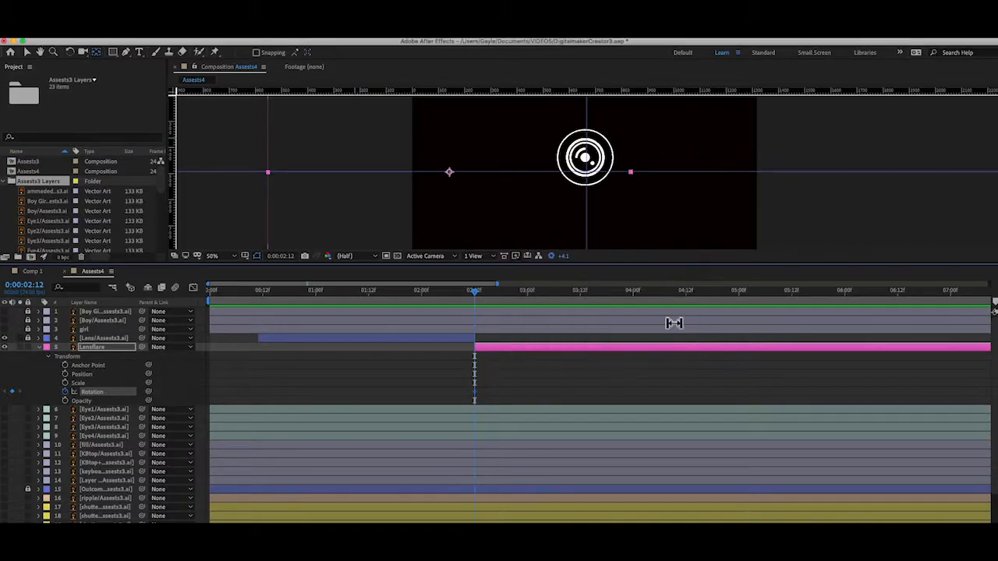
# Add a second Lensflare Rotation keyframe at 0:00:02:19 and set it to 1 revolution plus 360 degrees
pyautogui.moveTo(492, 295); pyautogui.dragTo(511, 314)
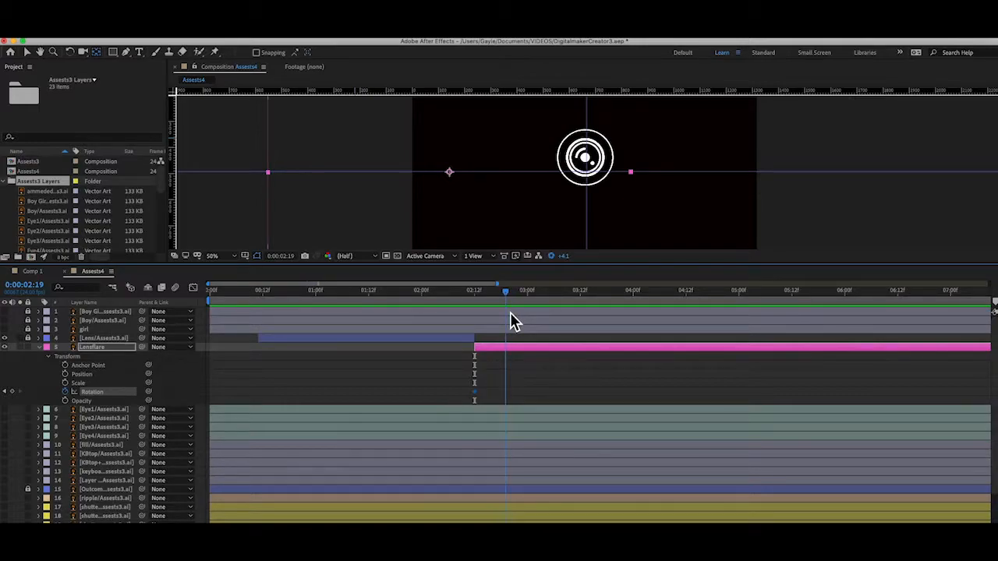
pyautogui.click(12, 391)
pyautogui.moveTo(499, 295); pyautogui.dragTo(477, 297)
pyautogui.doubleClick(505, 392)
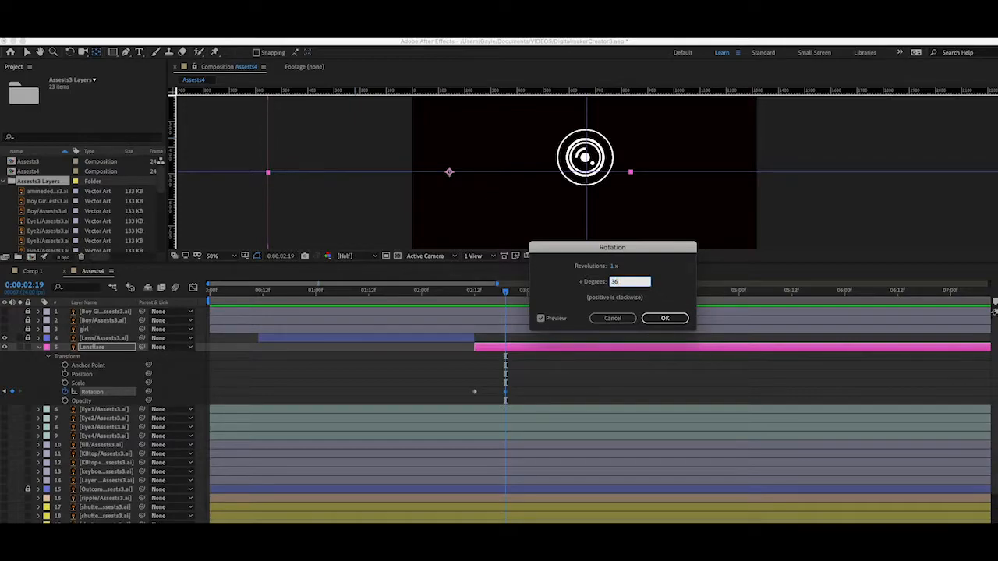
pyautogui.press('Return')
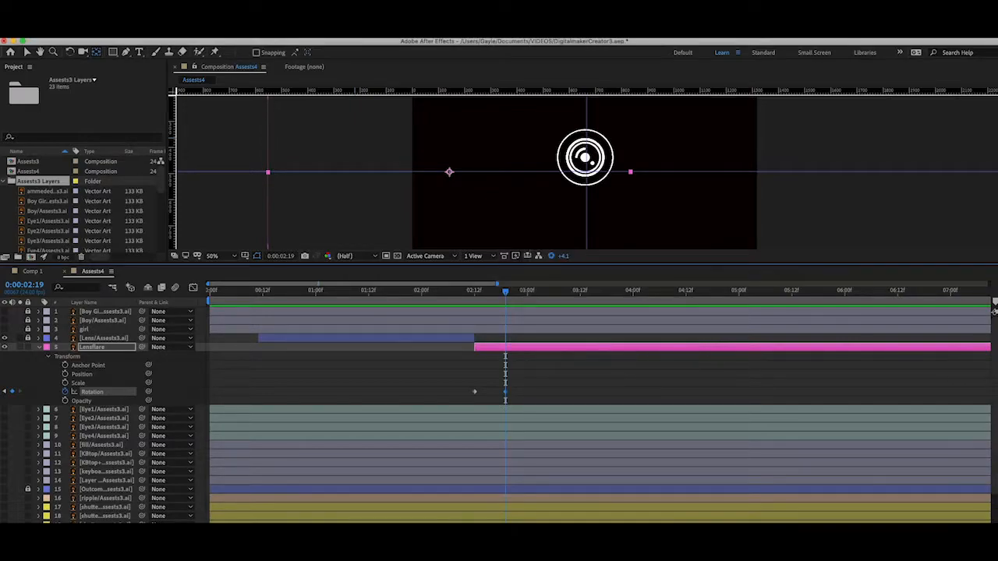
# At 0:00:02:12, move the Lensflare layer's anchor point to the centre of its rings with the Pan Behind tool
pyautogui.moveTo(508, 295); pyautogui.dragTo(478, 316)
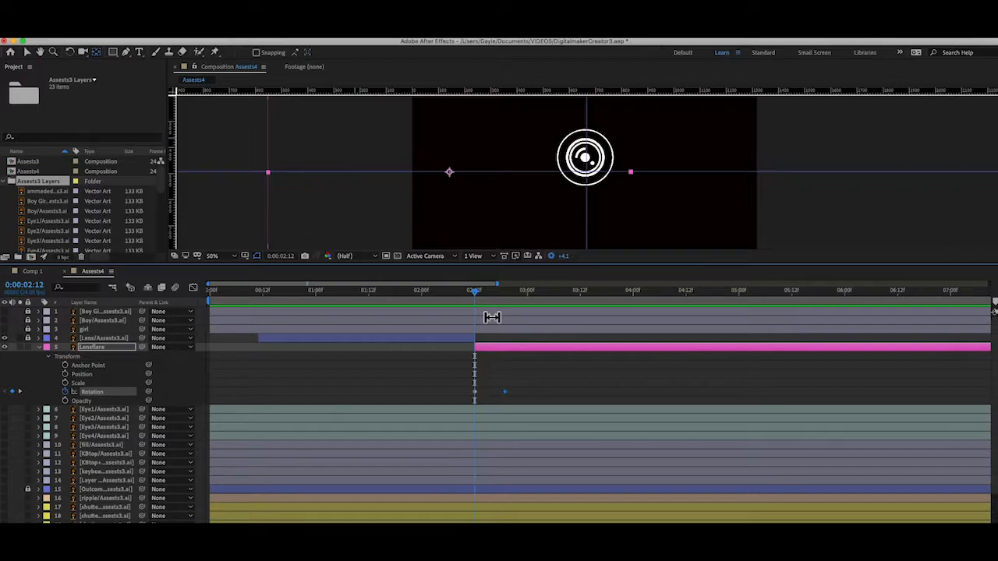
pyautogui.press(',')
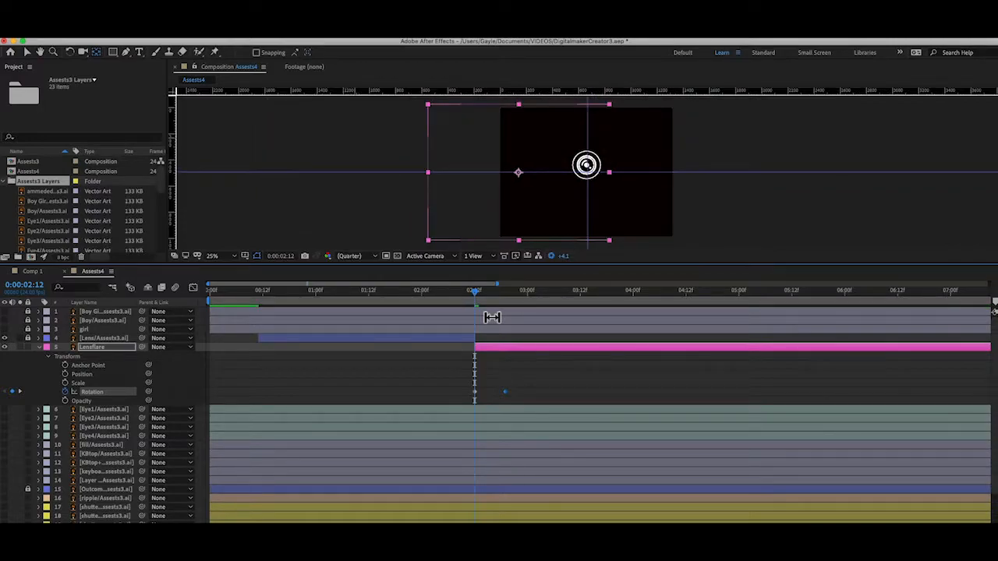
pyautogui.moveTo(478, 299); pyautogui.dragTo(478, 325)
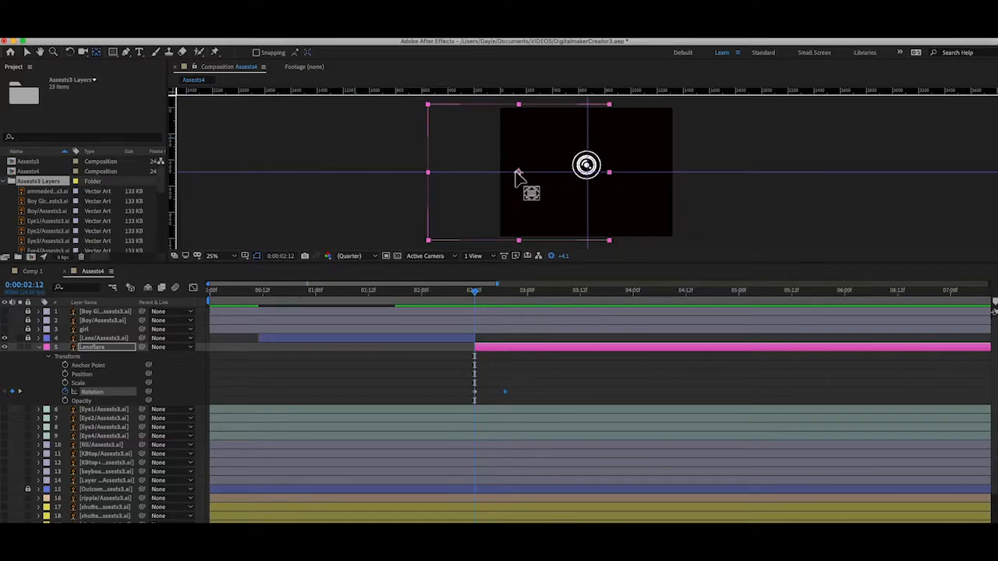
pyautogui.click(112, 40)
pyautogui.click(119, 42)
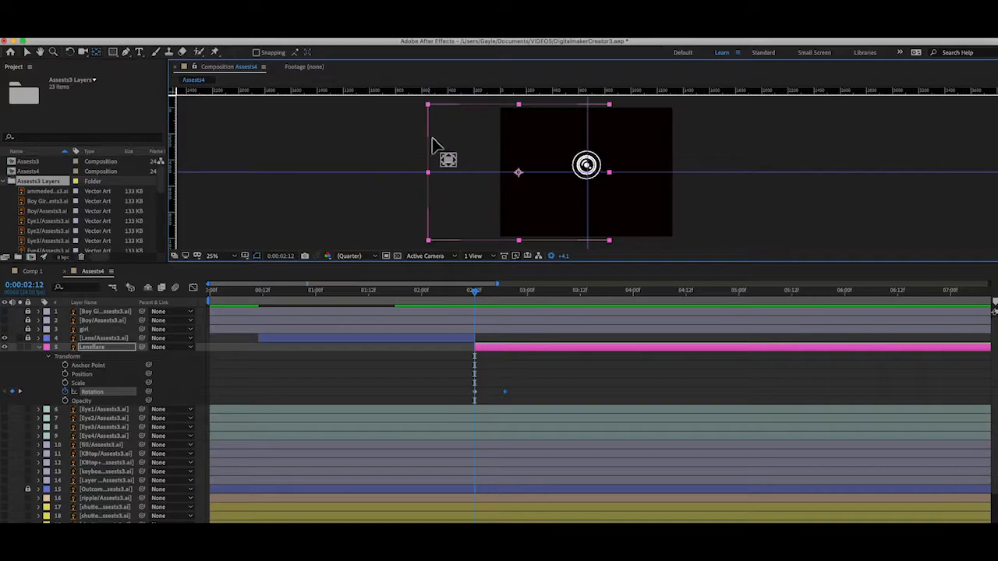
pyautogui.moveTo(517, 176); pyautogui.dragTo(586, 167)
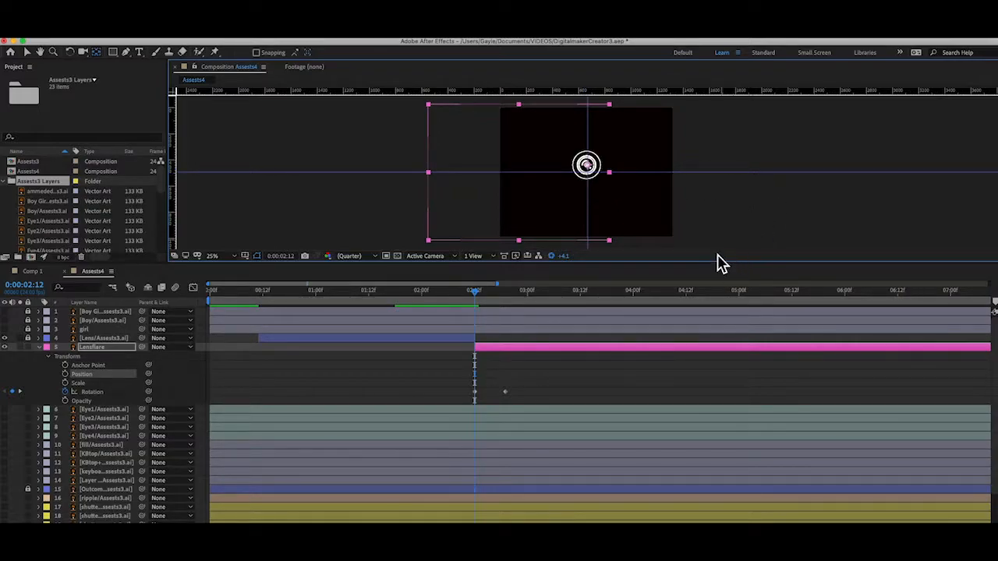
# Scrub through the lens animation to 0:00:02:19 and trim the end of the Lensflare layer to that time
pyautogui.moveTo(477, 301); pyautogui.dragTo(238, 315)
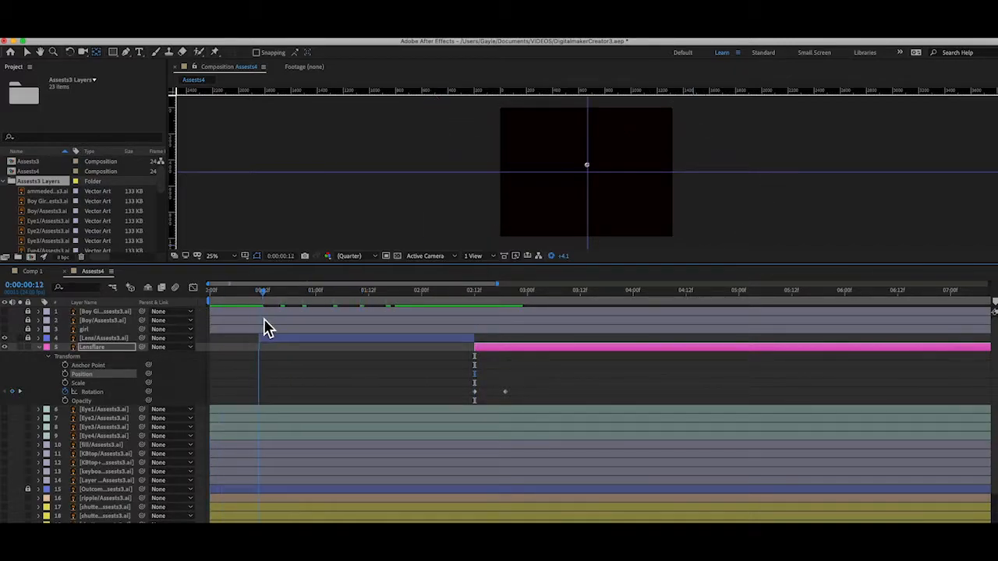
pyautogui.moveTo(296, 331); pyautogui.dragTo(508, 370)
pyautogui.hscroll(1, 617, 400)
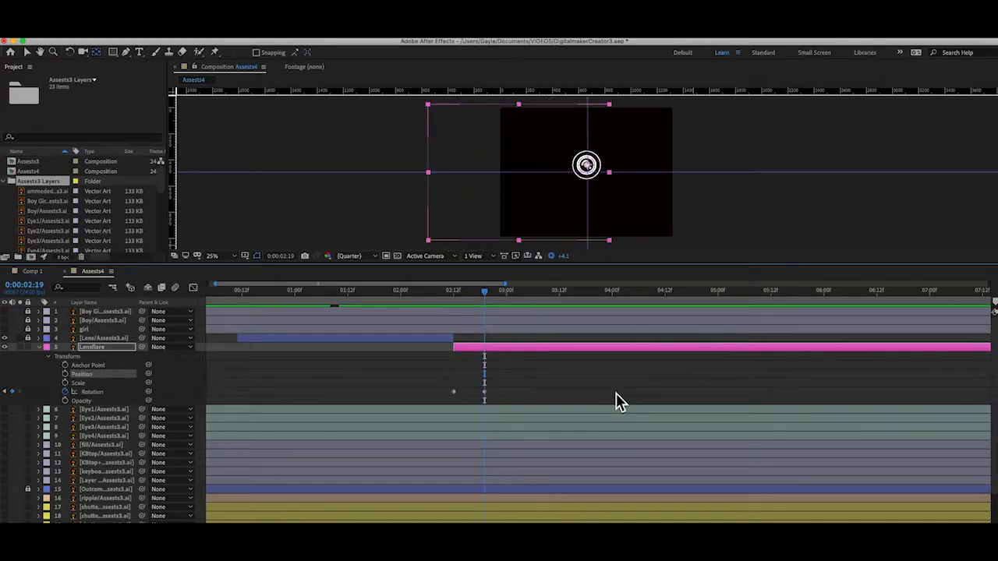
pyautogui.hscroll(10, 870, 354)
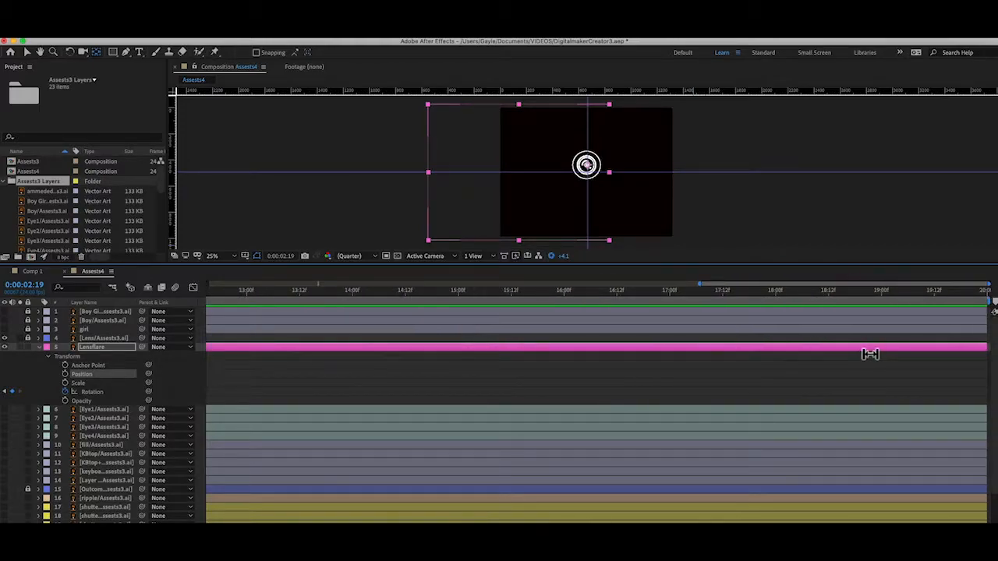
pyautogui.moveTo(986, 349); pyautogui.dragTo(247, 335)
pyautogui.hscroll(-4, 330, 345)
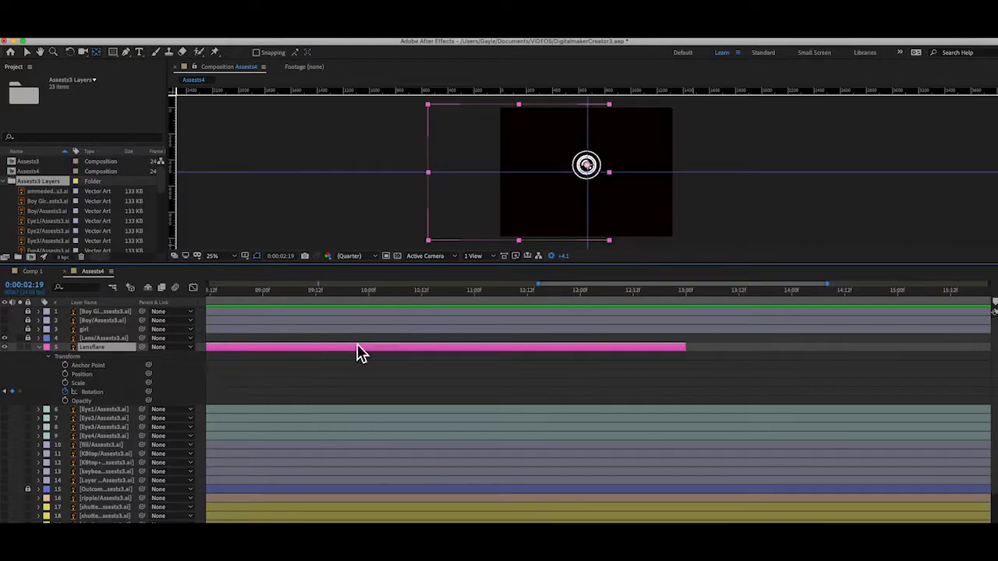
pyautogui.moveTo(687, 350); pyautogui.dragTo(294, 351)
pyautogui.hscroll(5, 294, 353)
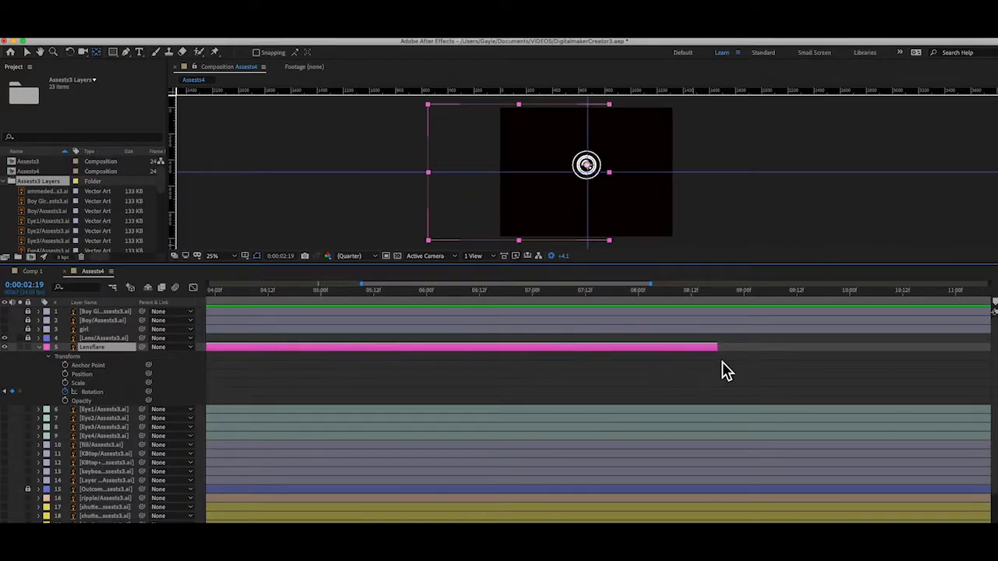
pyautogui.moveTo(717, 347); pyautogui.dragTo(257, 347)
pyautogui.hscroll(-5, 327, 353)
pyautogui.moveTo(530, 349); pyautogui.dragTo(366, 352)
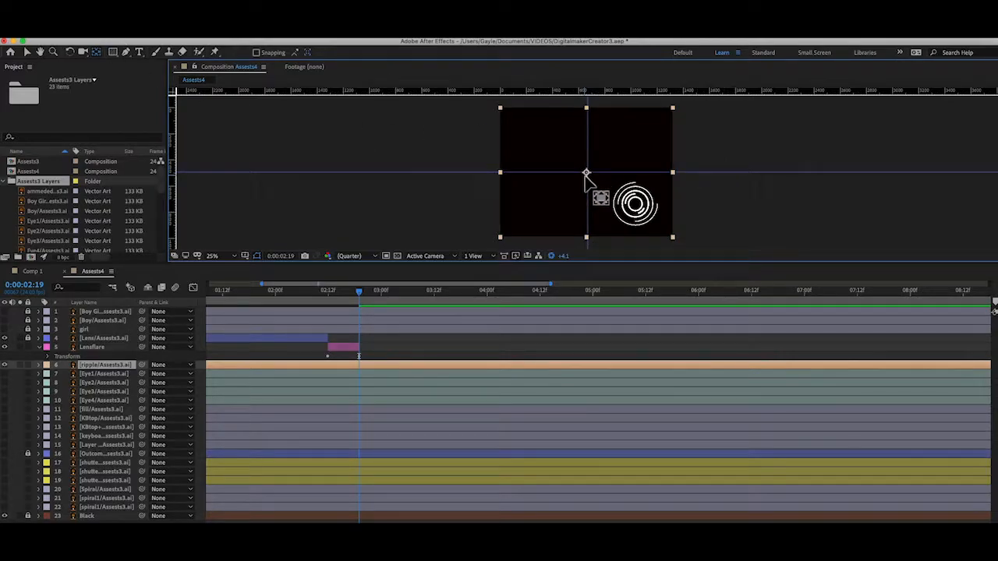
# Move the ripple layer's anchor point to the centre of its rings and position the layer at the composition's centre
pyautogui.moveTo(585, 173); pyautogui.dragTo(649, 230)
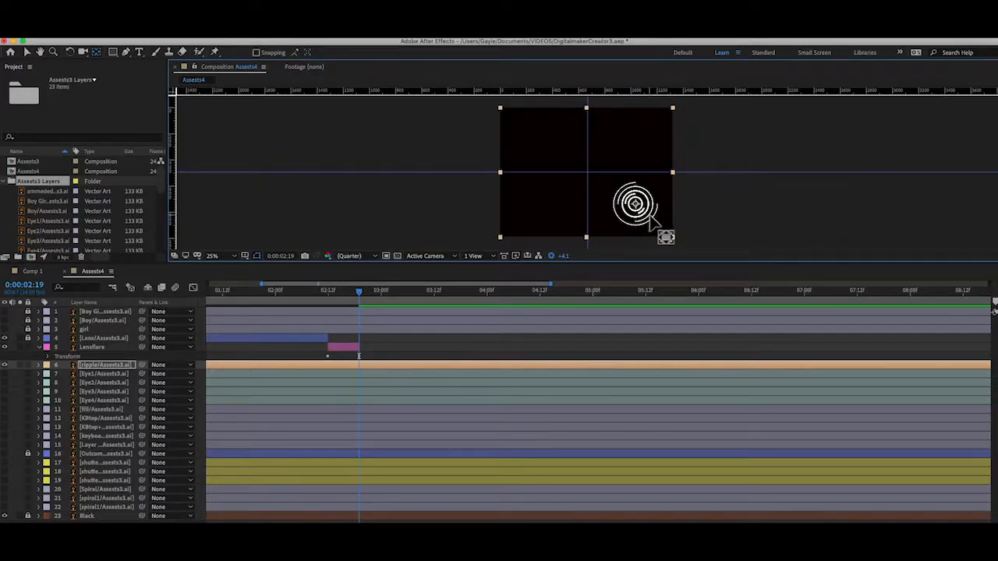
pyautogui.click(27, 52)
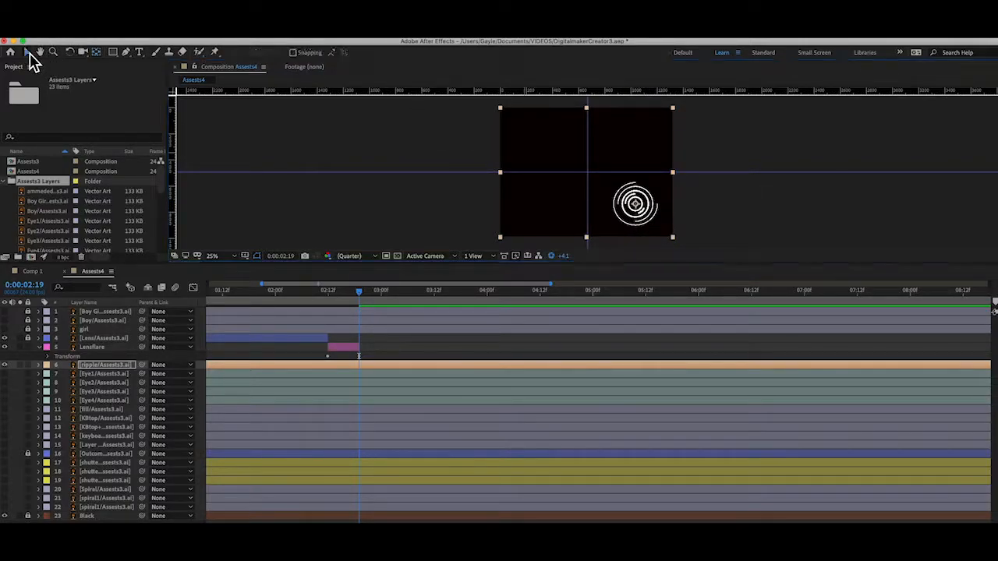
pyautogui.moveTo(653, 210); pyautogui.dragTo(604, 179)
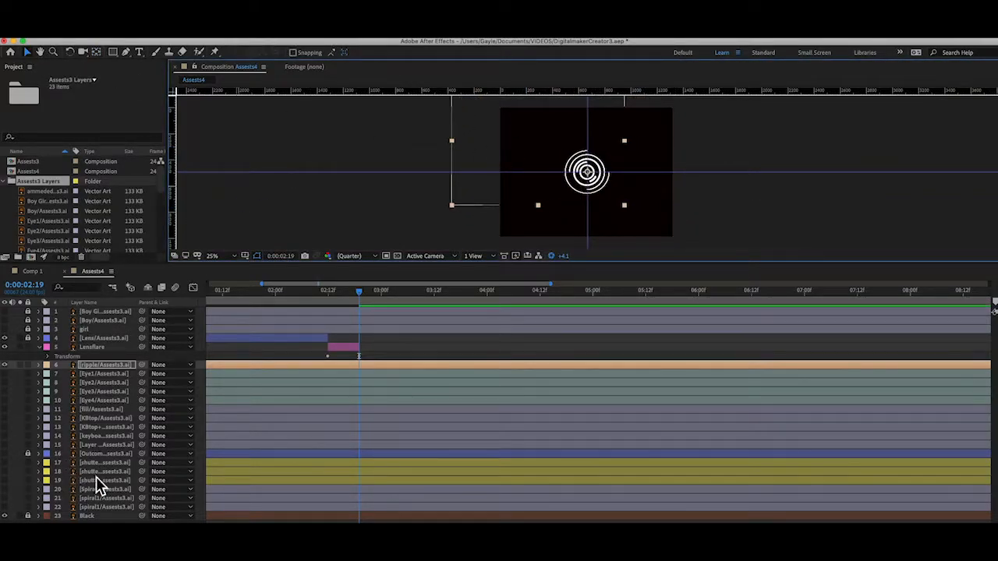
# Show the Outcome reference layer and move the ripple layer slightly up to align its rings with the reference lens
pyautogui.click(4, 454)
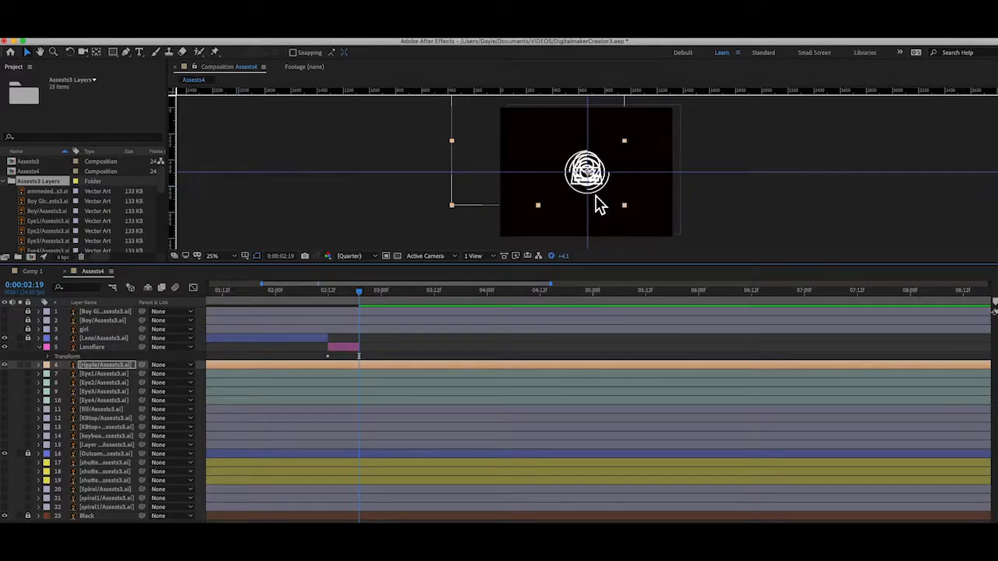
pyautogui.moveTo(599, 204)
pyautogui.mouseDown()
pyautogui.moveTo(598, 193)
pyautogui.moveTo(601, 218)
pyautogui.moveTo(603, 195)
pyautogui.mouseUp()
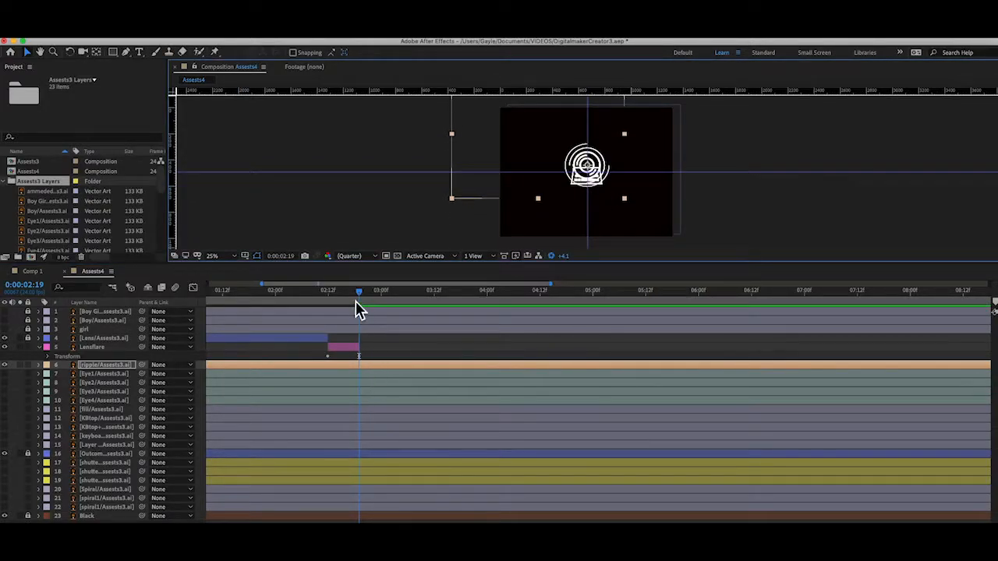
pyautogui.moveTo(361, 295)
pyautogui.mouseDown()
pyautogui.moveTo(303, 295)
pyautogui.moveTo(363, 297)
pyautogui.mouseUp()
pyautogui.hscroll(-5, 265, 366)
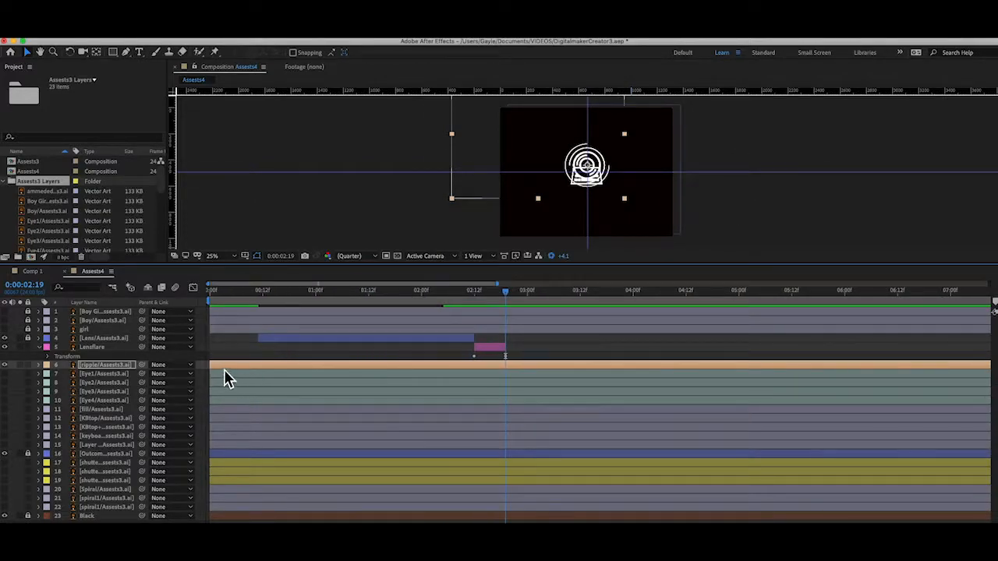
# Trim the start of the ripple layer to 0:00:02:19 and expand its Transform properties
pyautogui.moveTo(213, 364); pyautogui.dragTo(507, 370)
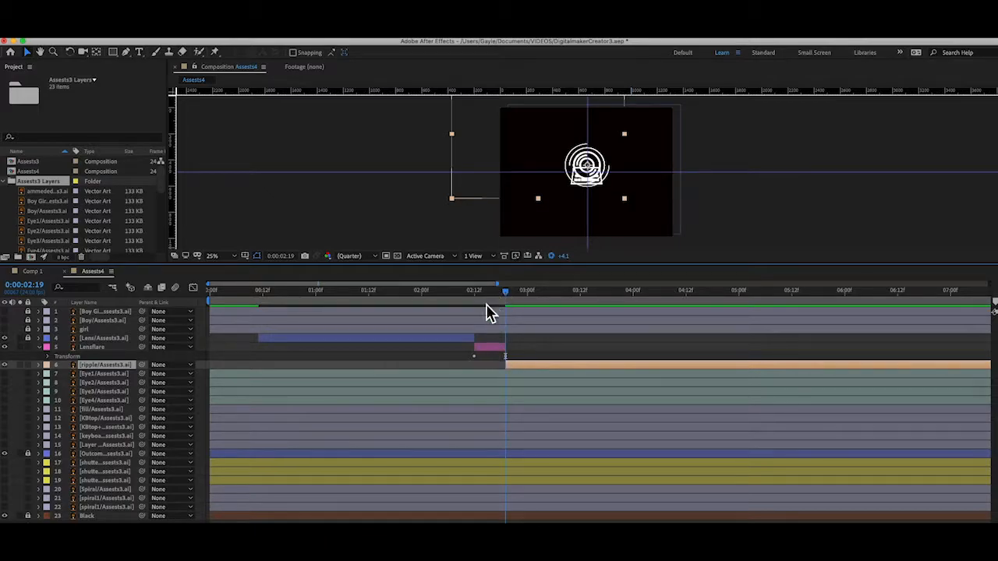
pyautogui.moveTo(505, 296)
pyautogui.mouseDown()
pyautogui.moveTo(421, 297)
pyautogui.moveTo(531, 309)
pyautogui.moveTo(503, 305)
pyautogui.mouseUp()
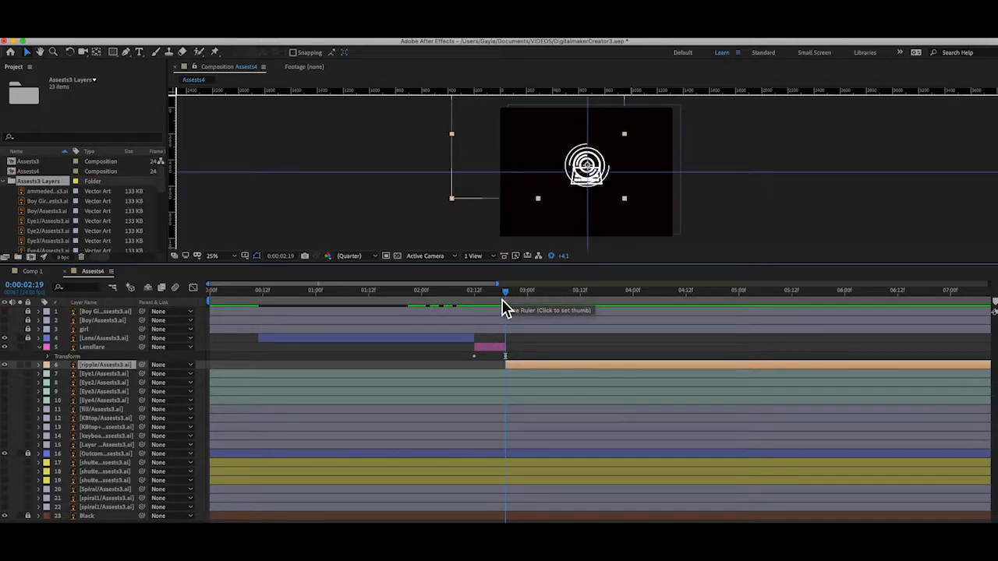
pyautogui.click(39, 365)
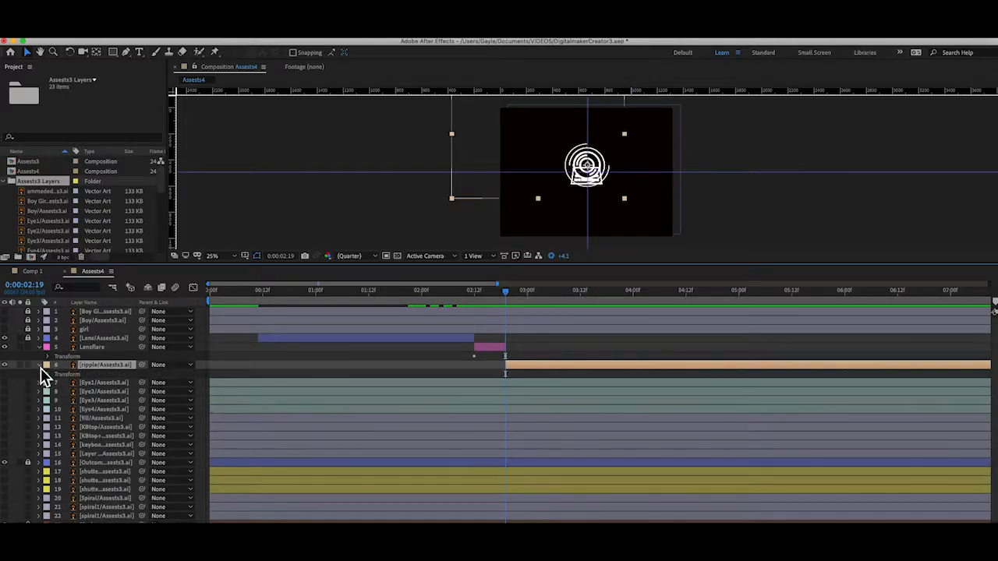
pyautogui.click(47, 375)
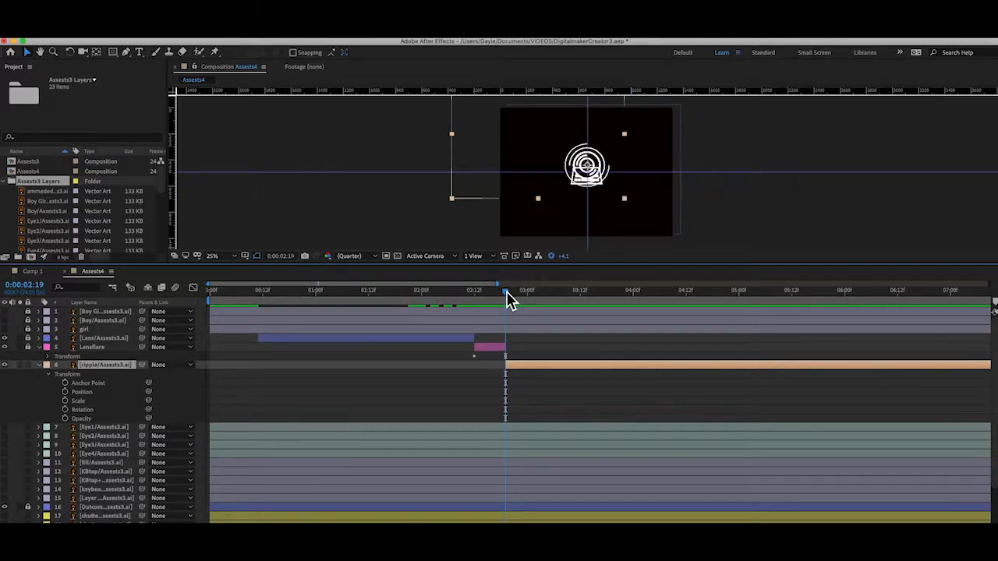
# Scale the ripple layer down slightly at 0:00:02:19 through its Scale value
pyautogui.moveTo(508, 294)
pyautogui.mouseDown()
pyautogui.moveTo(526, 296)
pyautogui.moveTo(509, 297)
pyautogui.mouseUp()
pyautogui.click(194, 38)
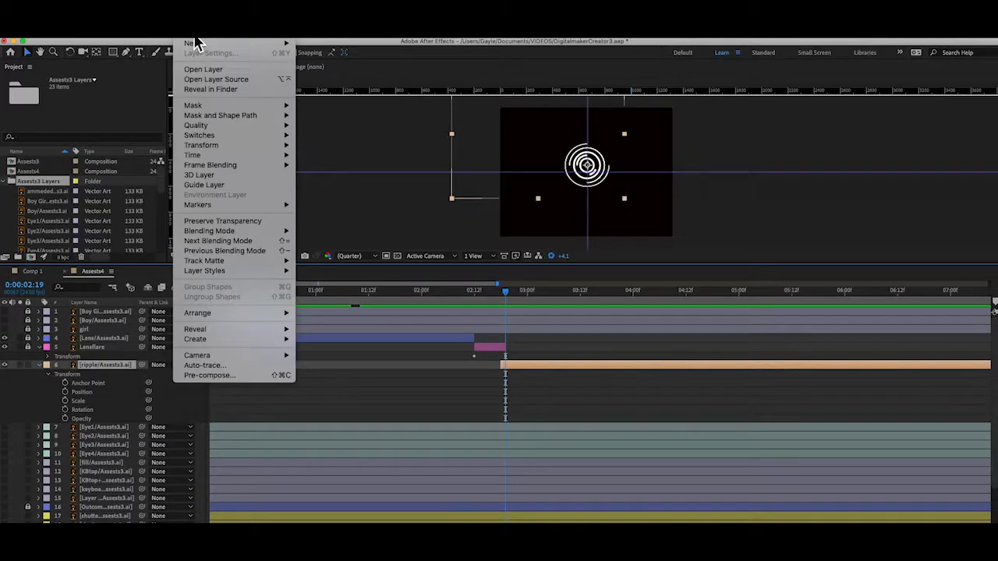
pyautogui.moveTo(202, 148)
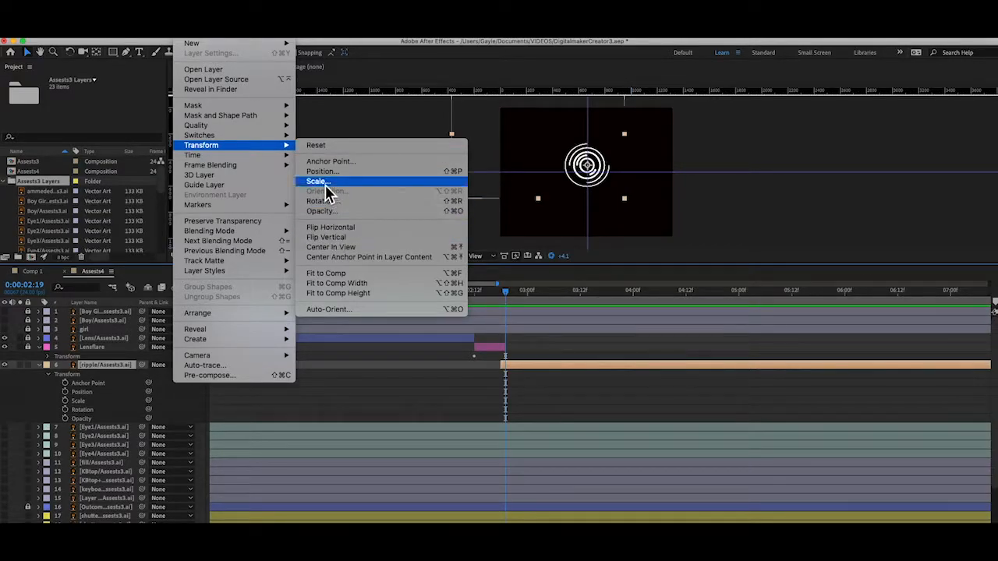
pyautogui.click(325, 184)
pyautogui.write('5')
pyautogui.press('Return')
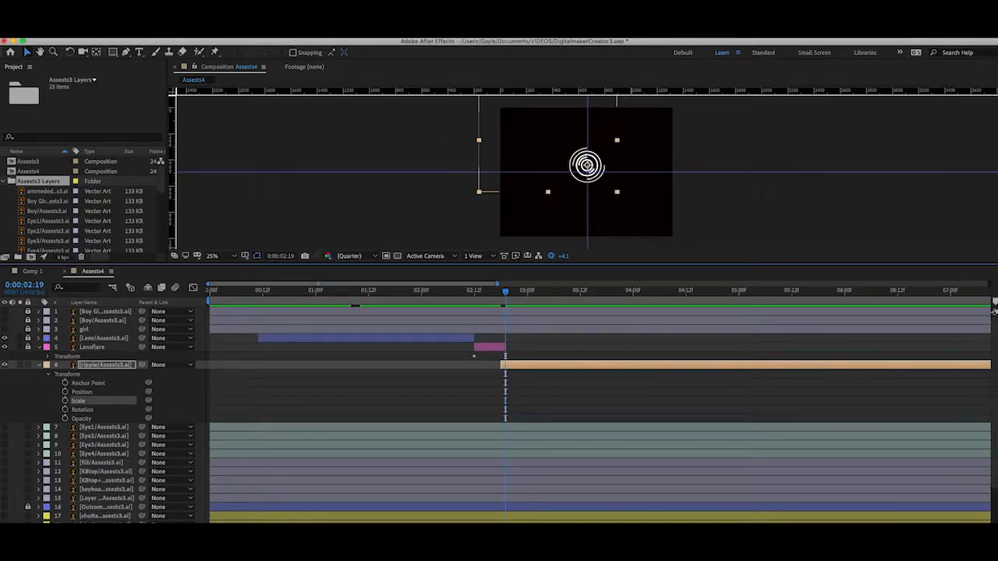
# Realign the ripple layer's start with 0:00:02:19 and set a Rotation keyframe there
pyautogui.moveTo(506, 296); pyautogui.dragTo(504, 321)
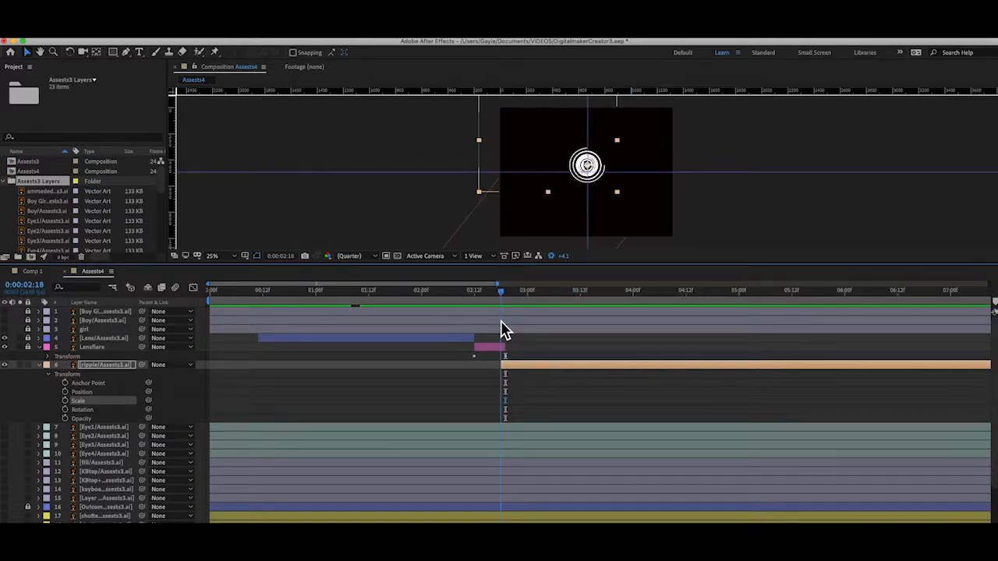
pyautogui.click(510, 368)
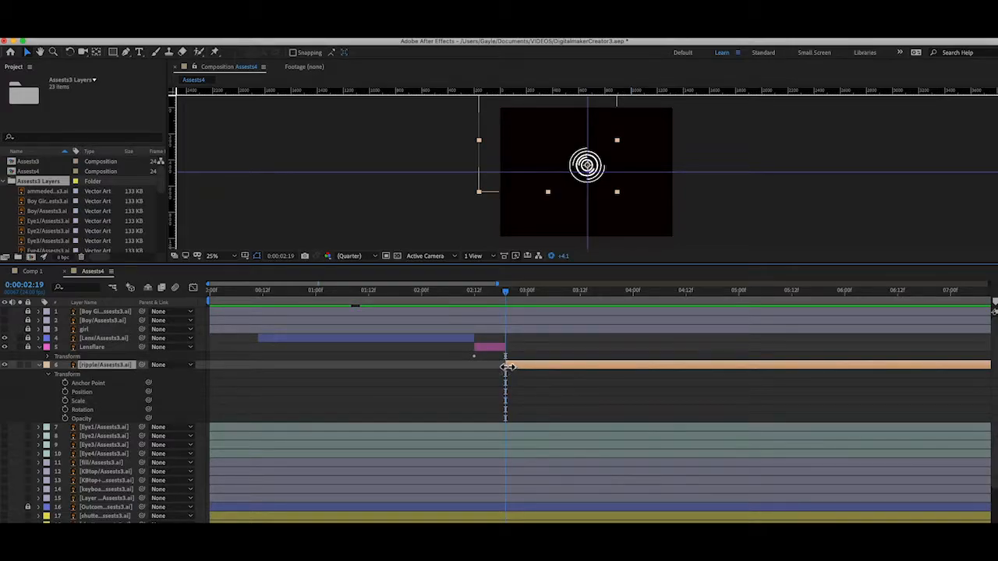
pyautogui.click(80, 411)
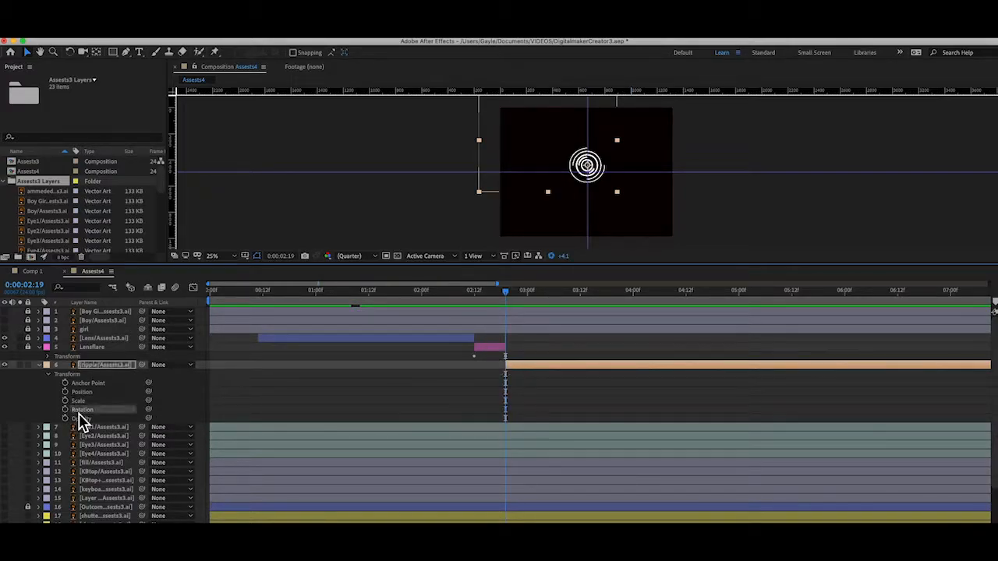
pyautogui.click(65, 410)
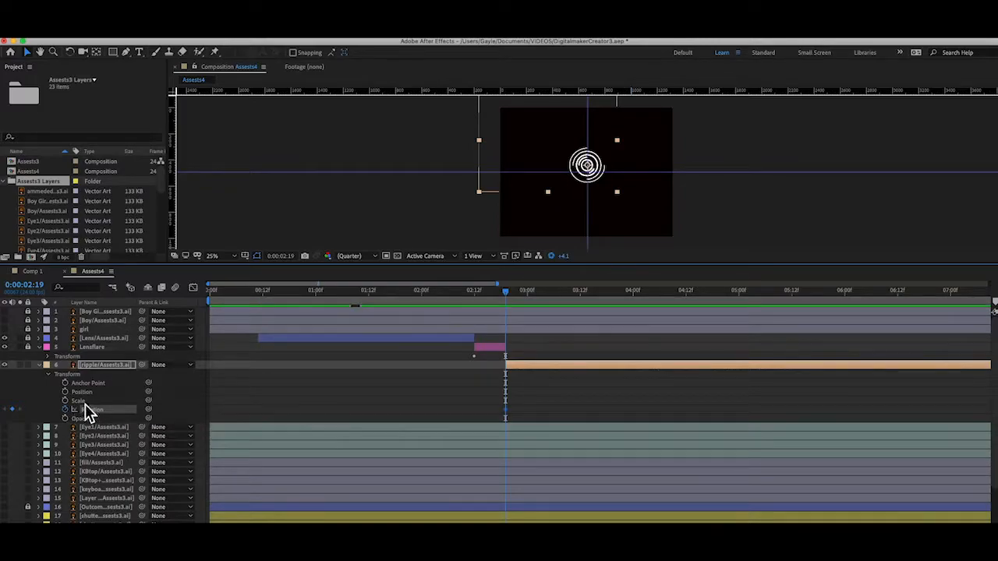
# Add a second Rotation keyframe to the ripple layer at 0:00:03:01
pyautogui.moveTo(508, 296); pyautogui.dragTo(536, 299)
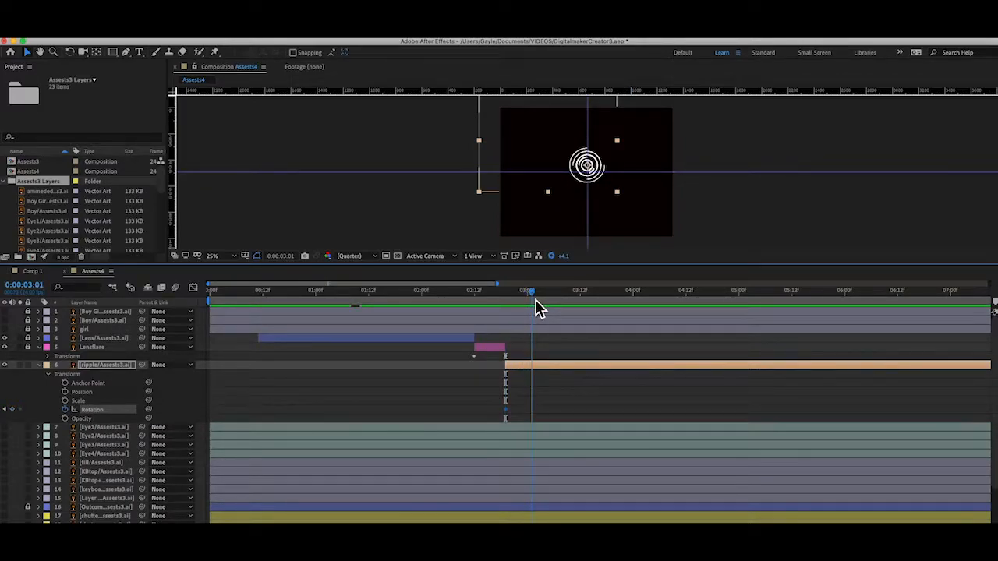
pyautogui.moveTo(535, 299); pyautogui.dragTo(530, 299)
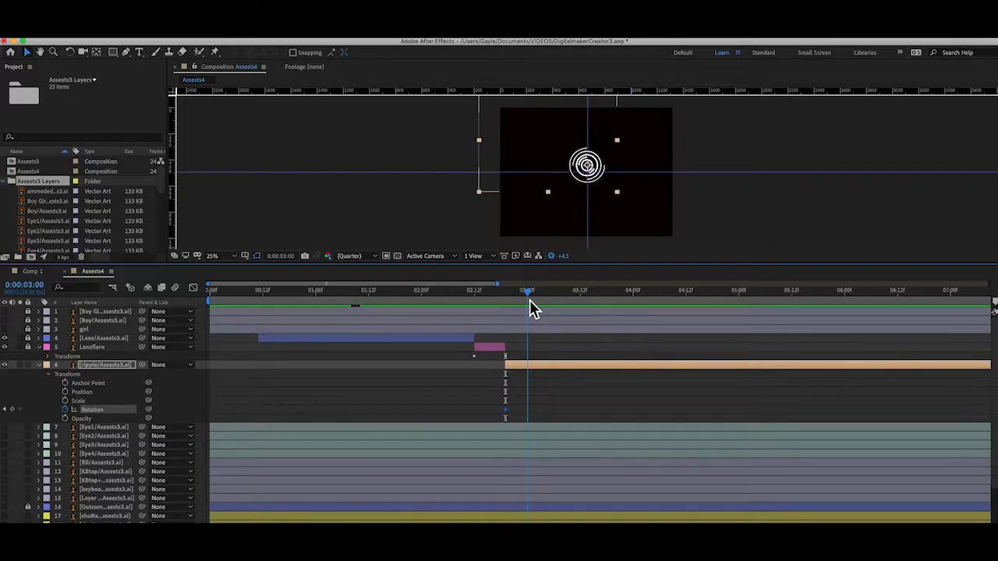
pyautogui.moveTo(529, 300); pyautogui.dragTo(537, 301)
pyautogui.press('pageup')
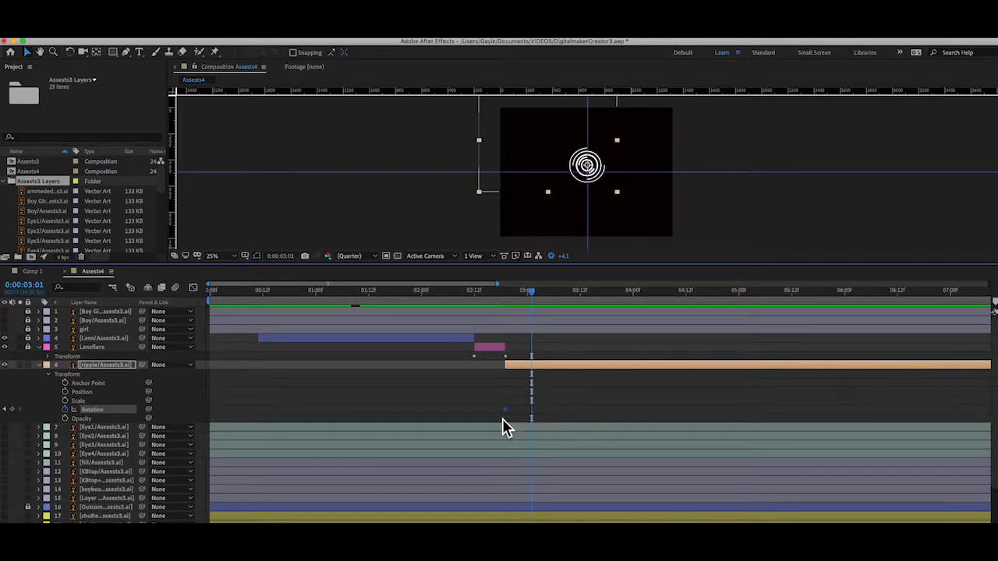
pyautogui.click(11, 409)
# Set the ripple layer's first Rotation keyframe, at 0:00:02:19, to 360 degrees
pyautogui.doubleClick(505, 410)
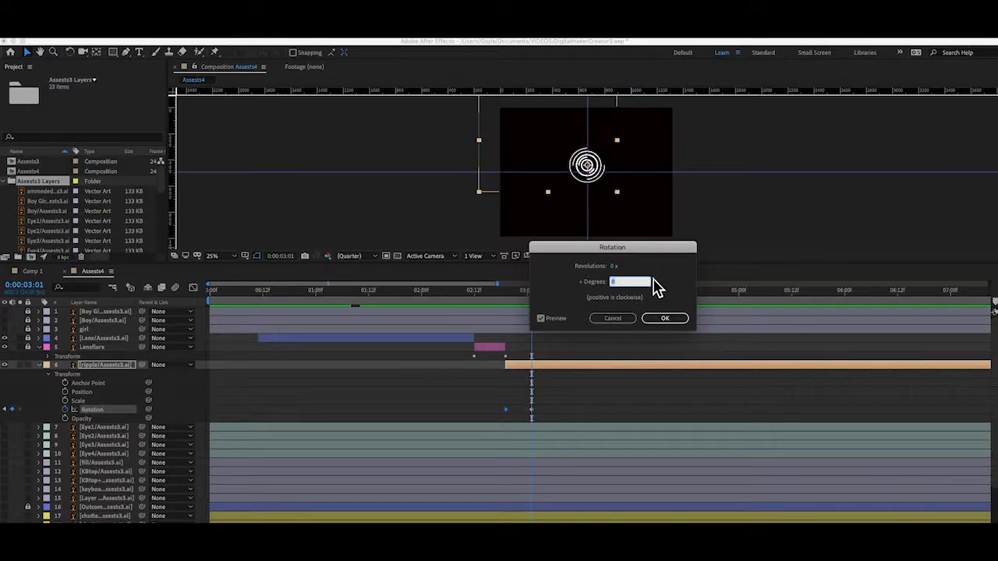
pyautogui.write('360')
pyautogui.click(672, 319)
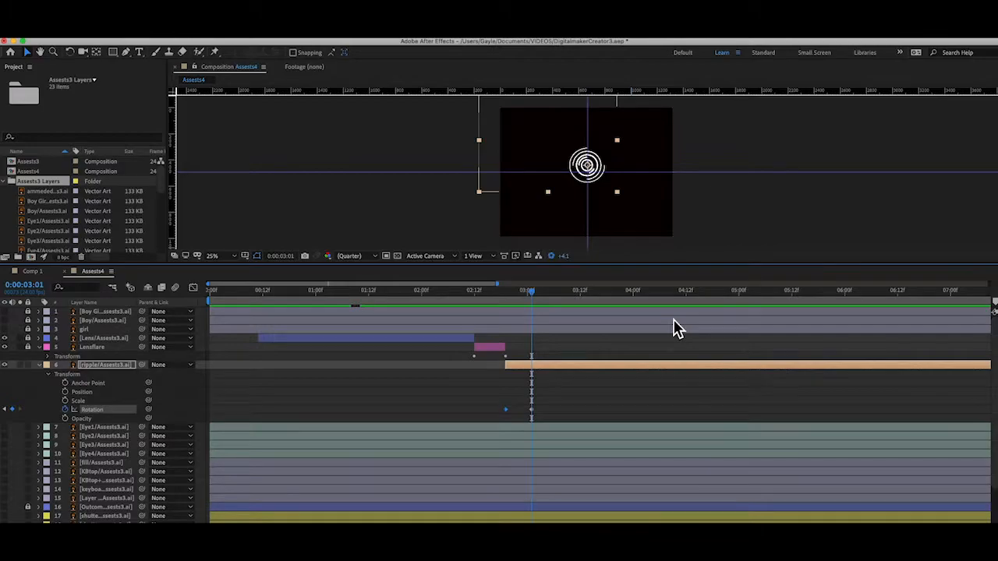
# Set the ripple layer's second Rotation keyframe, at 0:00:03:01, to 360 degrees
pyautogui.doubleClick(531, 410)
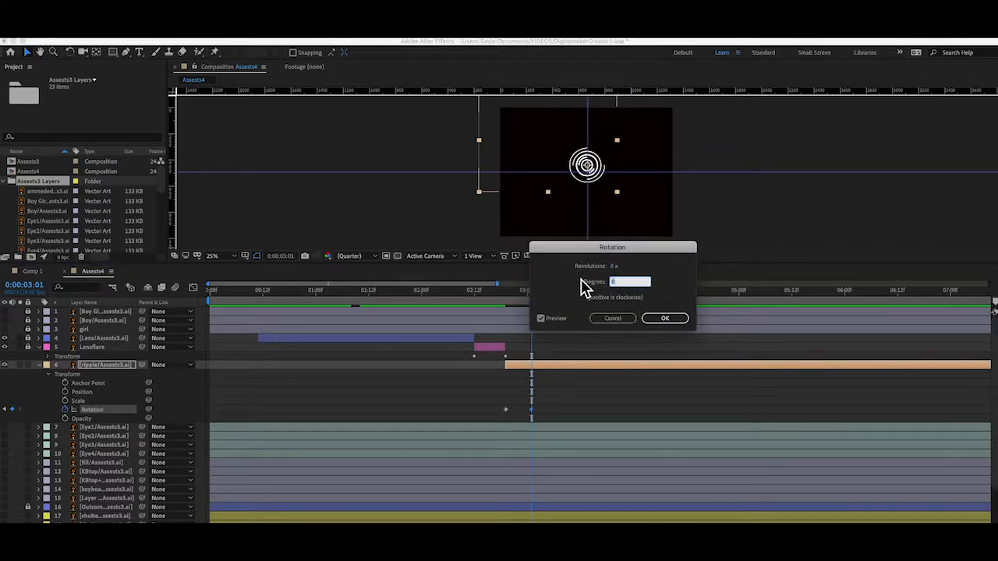
pyautogui.write('360')
pyautogui.press('Return')
# Return to 0:00:02:19 and re-enter the rotation value of the ripple layer's first keyframe
pyautogui.moveTo(533, 294); pyautogui.dragTo(512, 323)
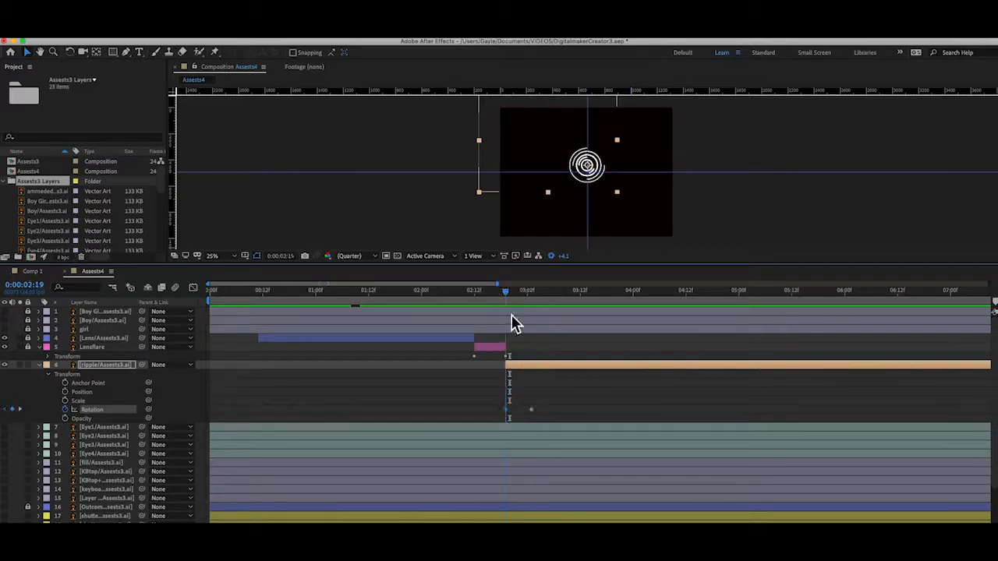
pyautogui.doubleClick(508, 410)
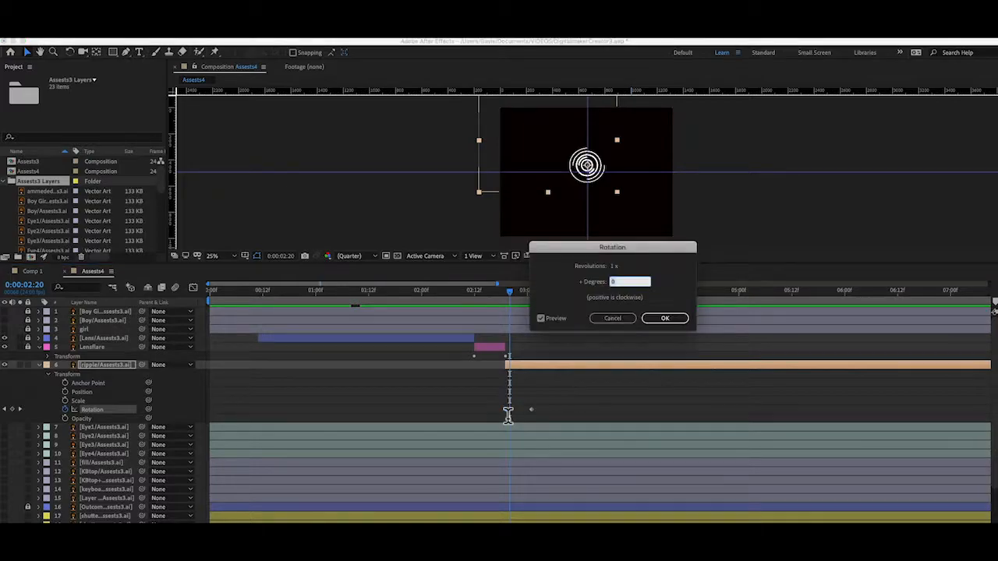
pyautogui.click(662, 319)
pyautogui.moveTo(511, 413); pyautogui.dragTo(512, 417)
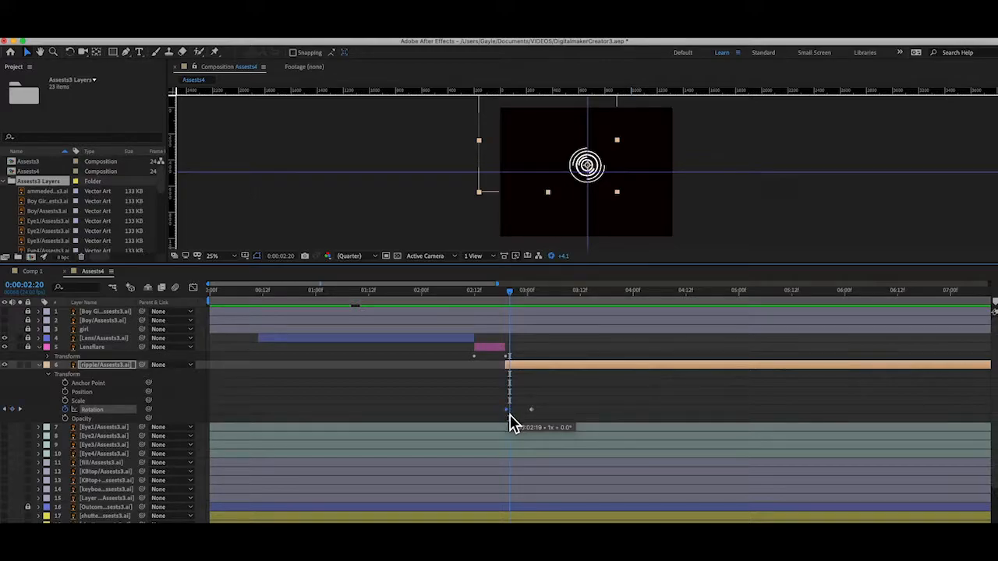
pyautogui.moveTo(511, 295); pyautogui.dragTo(507, 294)
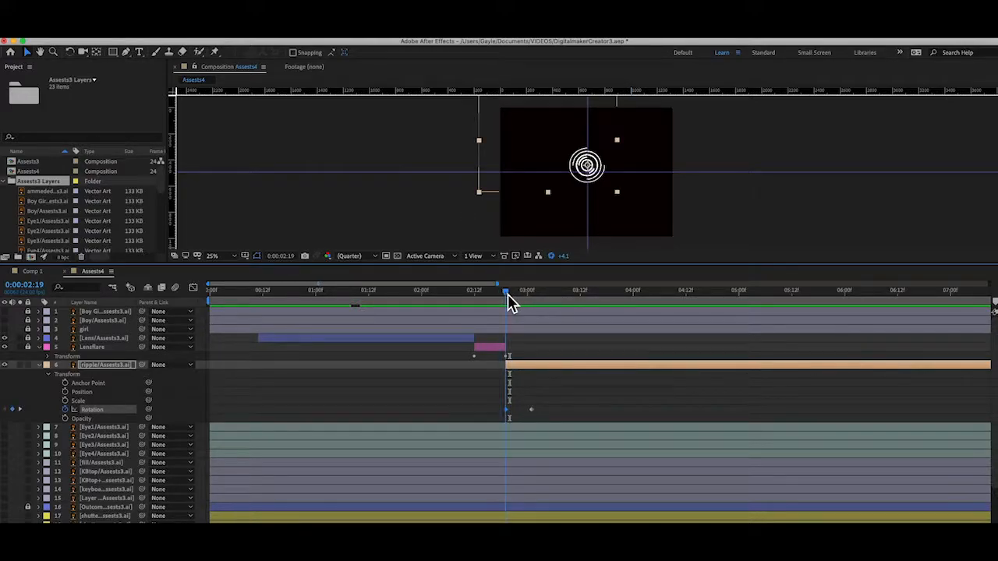
pyautogui.doubleClick(508, 413)
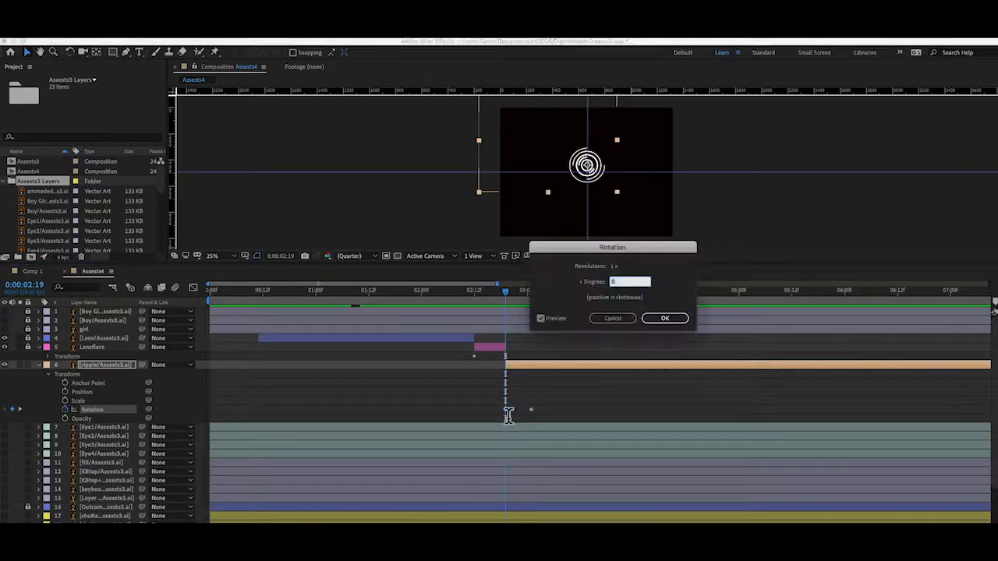
pyautogui.write('36')
pyautogui.press('Return')
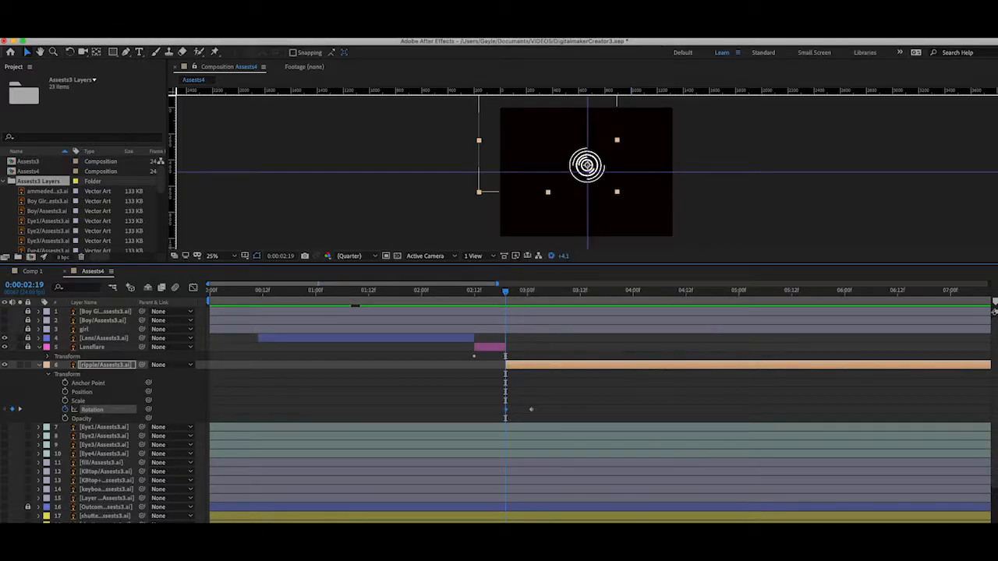
# Examine the spiral and shutter layers and scrub through the ripple's rotation between its two keyframes
pyautogui.moveTo(507, 296); pyautogui.dragTo(534, 308)
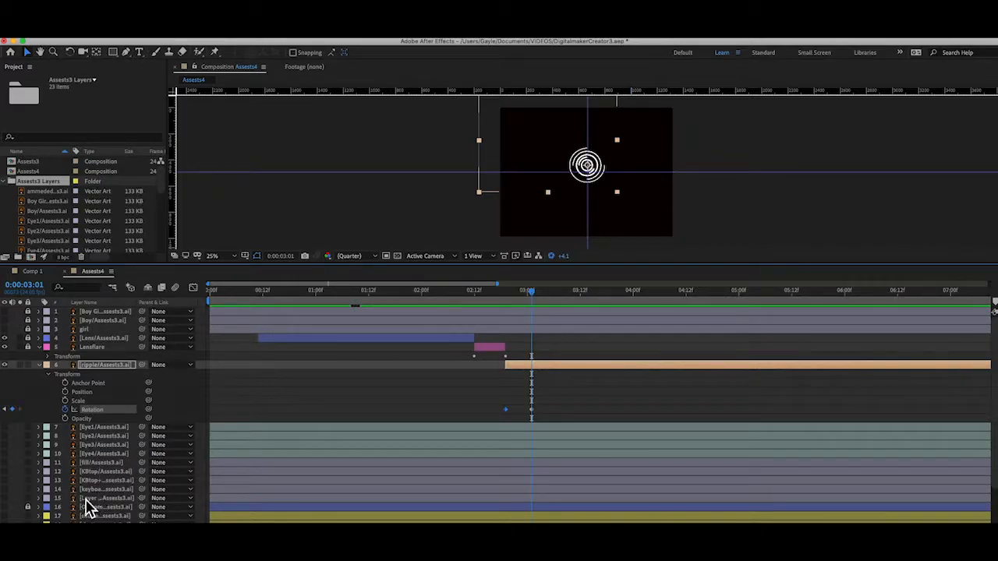
pyautogui.scroll(-5, 129, 496)
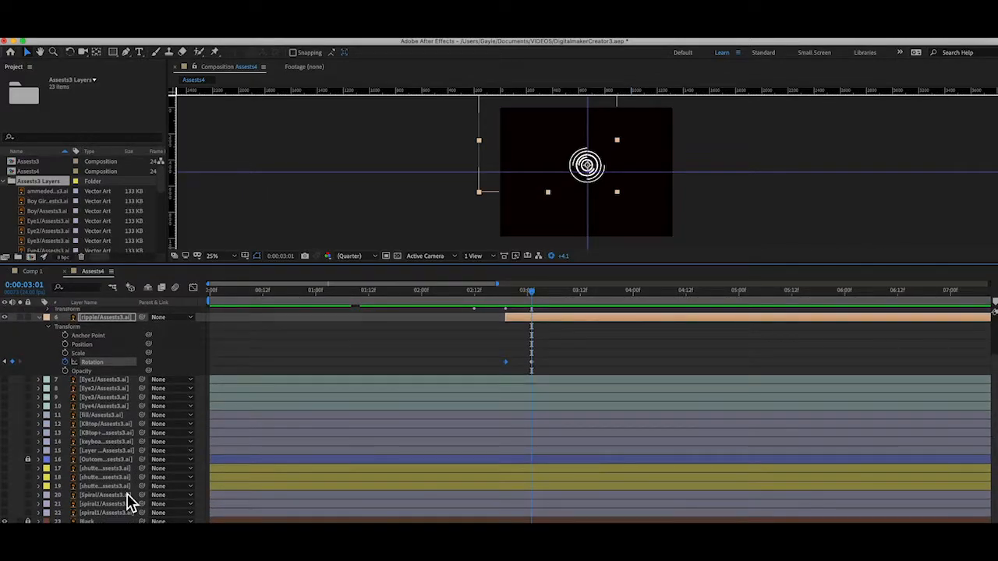
pyautogui.click(106, 497)
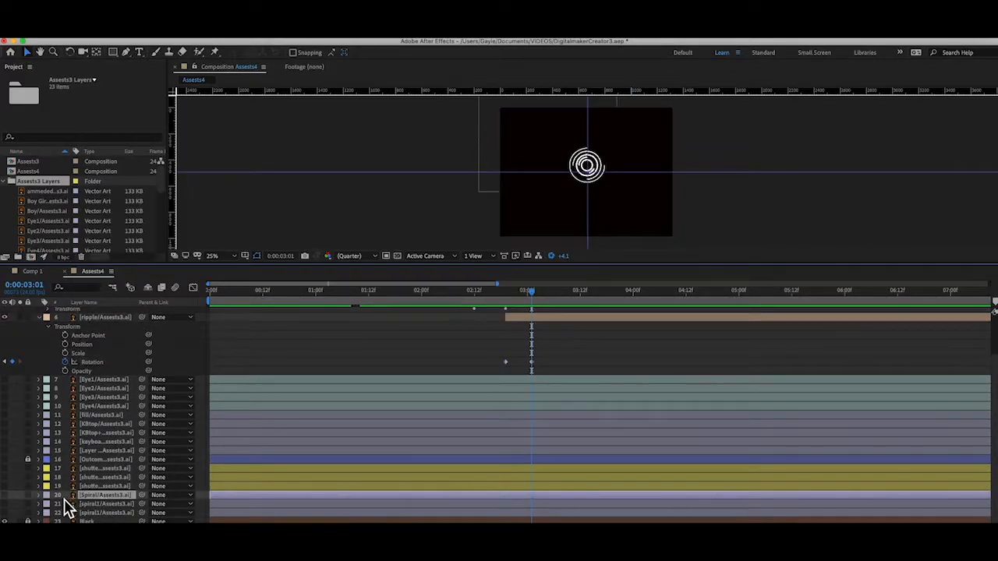
pyautogui.moveTo(67, 500); pyautogui.dragTo(72, 404)
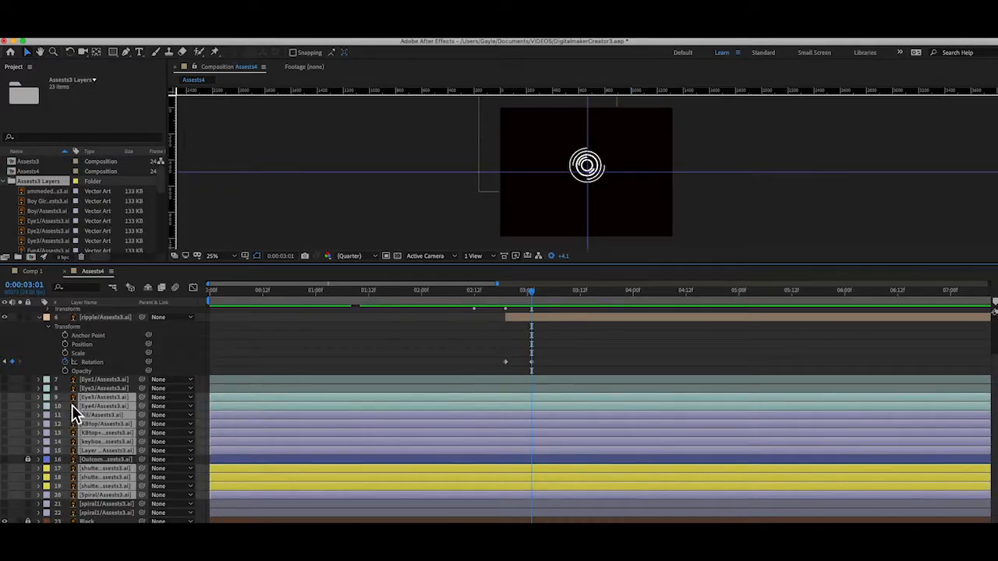
pyautogui.click(90, 503)
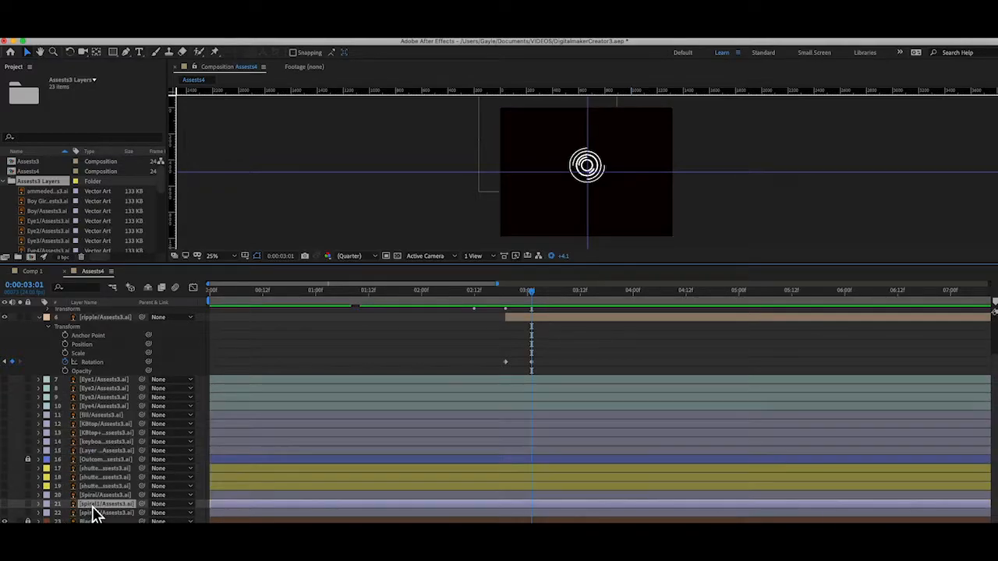
pyautogui.hotkey('ctrl', 'Up')
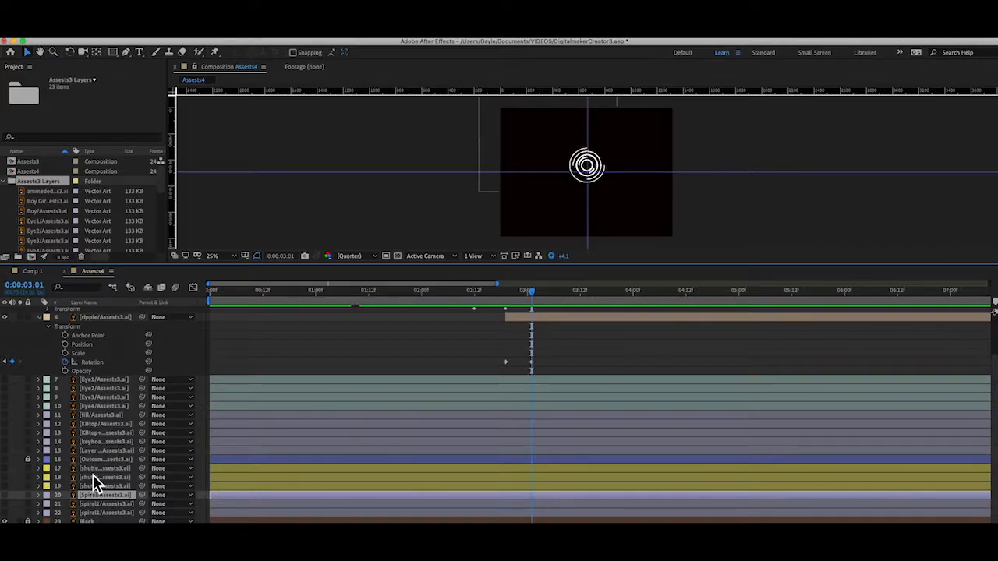
pyautogui.click(93, 470)
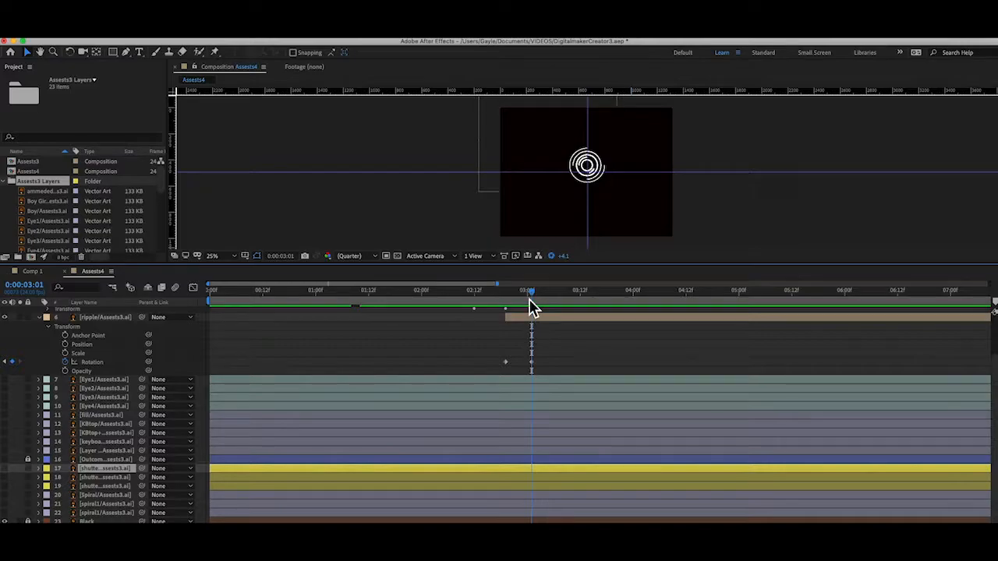
pyautogui.moveTo(533, 292); pyautogui.dragTo(515, 294)
pyautogui.moveTo(510, 294); pyautogui.dragTo(537, 298)
# Trim the end of the ripple layer so that it finishes at its second Rotation keyframe, at 0:00:03:01
pyautogui.hscroll(10, 925, 381)
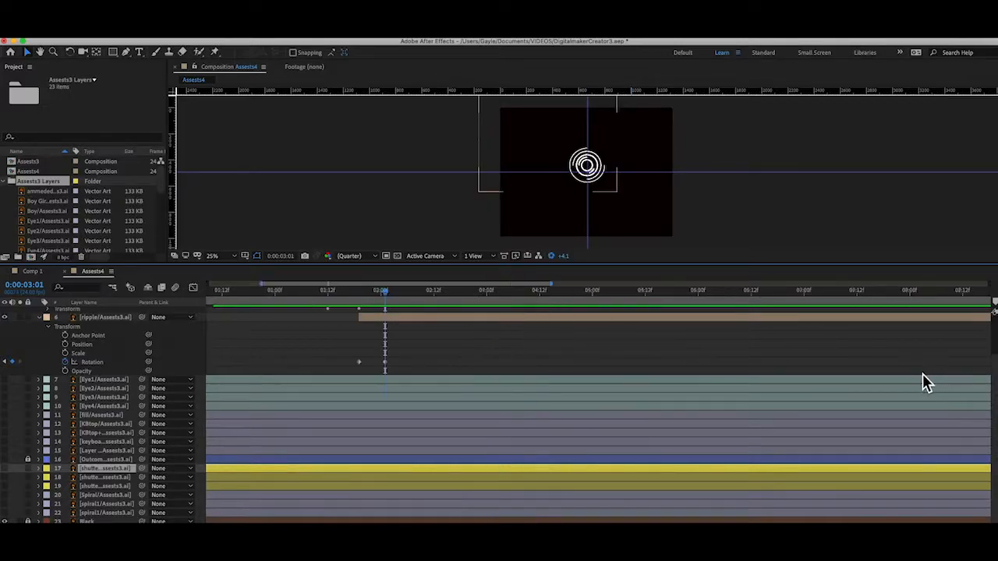
pyautogui.moveTo(986, 317); pyautogui.dragTo(363, 318)
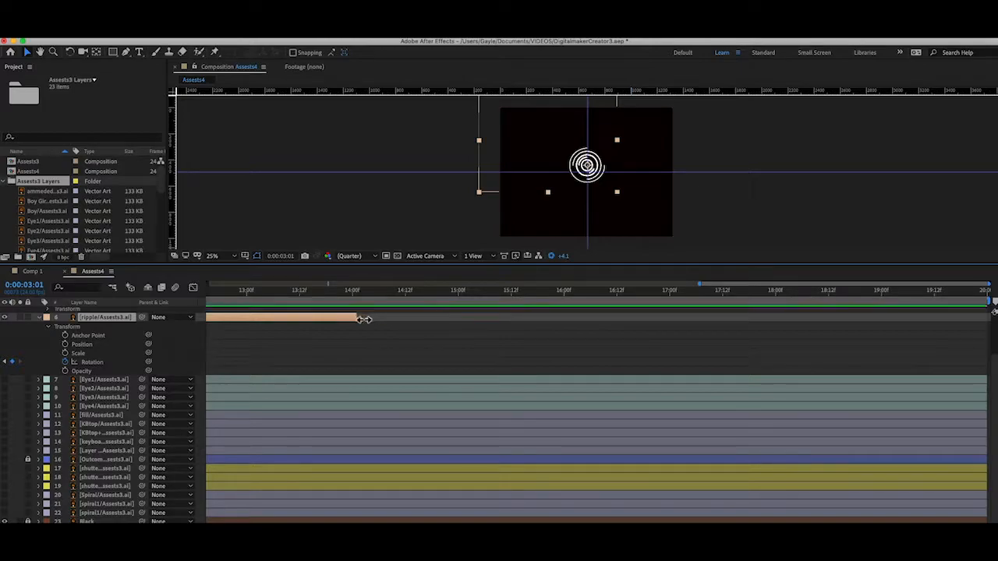
pyautogui.hscroll(-8, 570, 355)
pyautogui.hscroll(3, 935, 344)
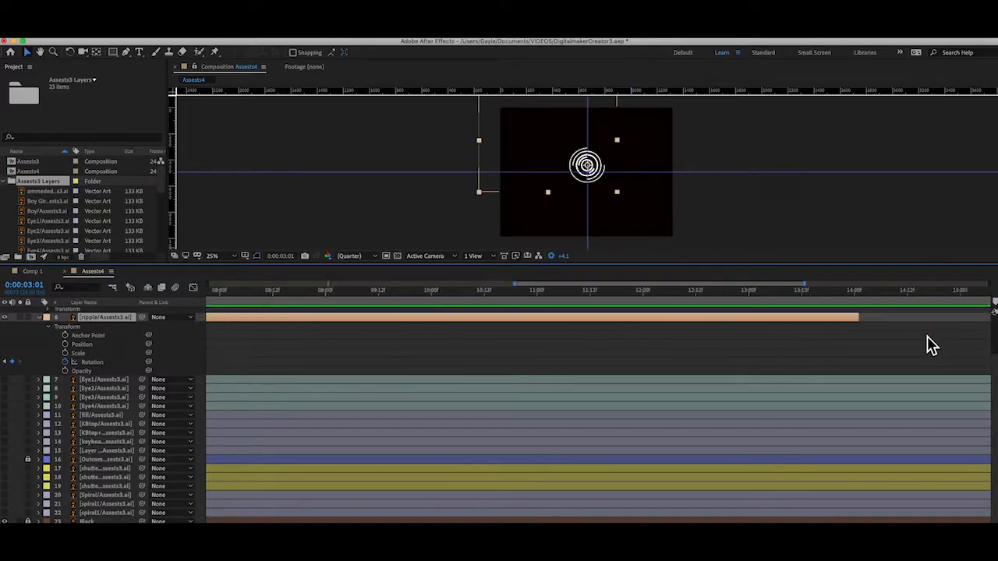
pyautogui.moveTo(799, 318); pyautogui.dragTo(363, 318)
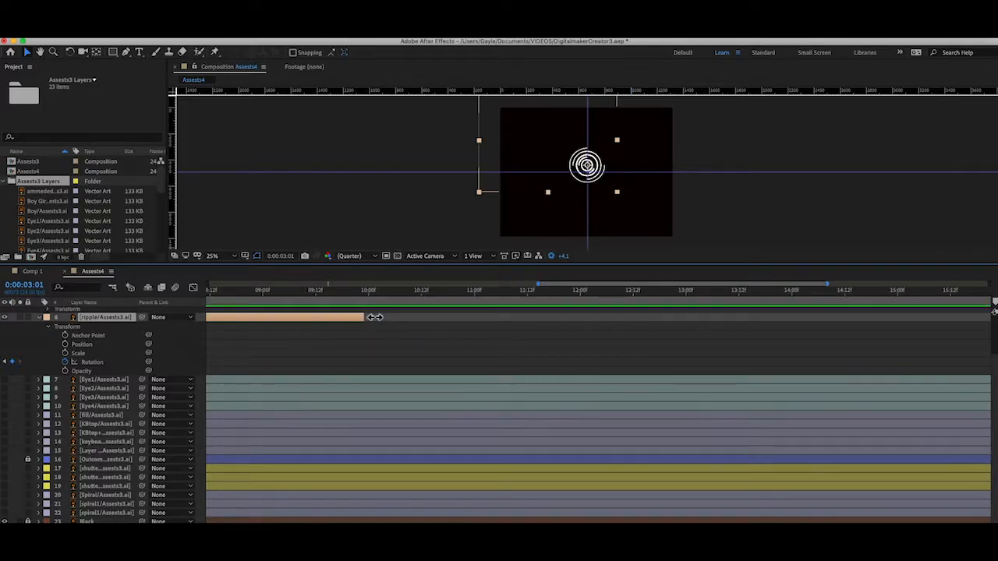
pyautogui.hscroll(-8, 434, 338)
pyautogui.moveTo(976, 319); pyautogui.dragTo(265, 321)
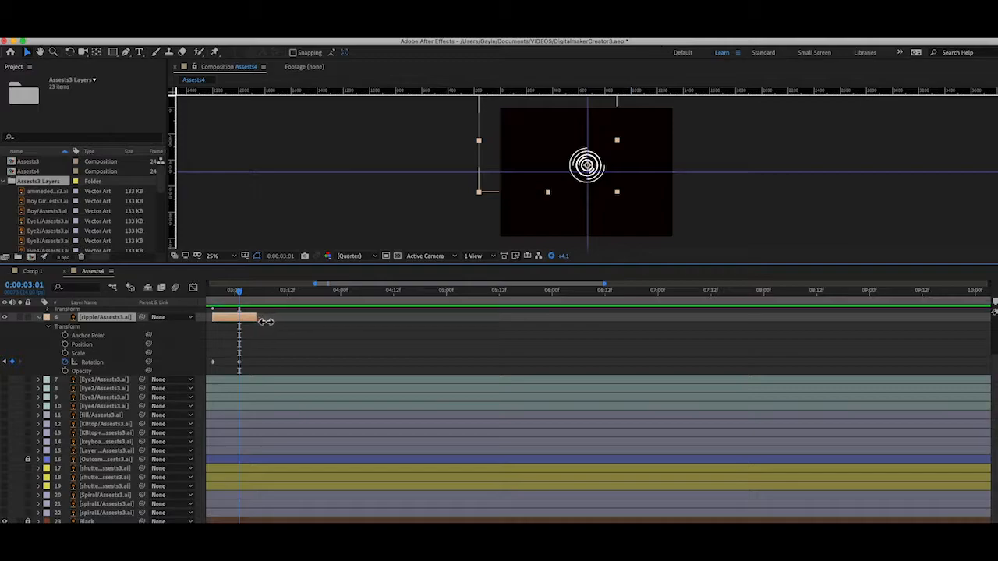
pyautogui.hscroll(-5, 314, 339)
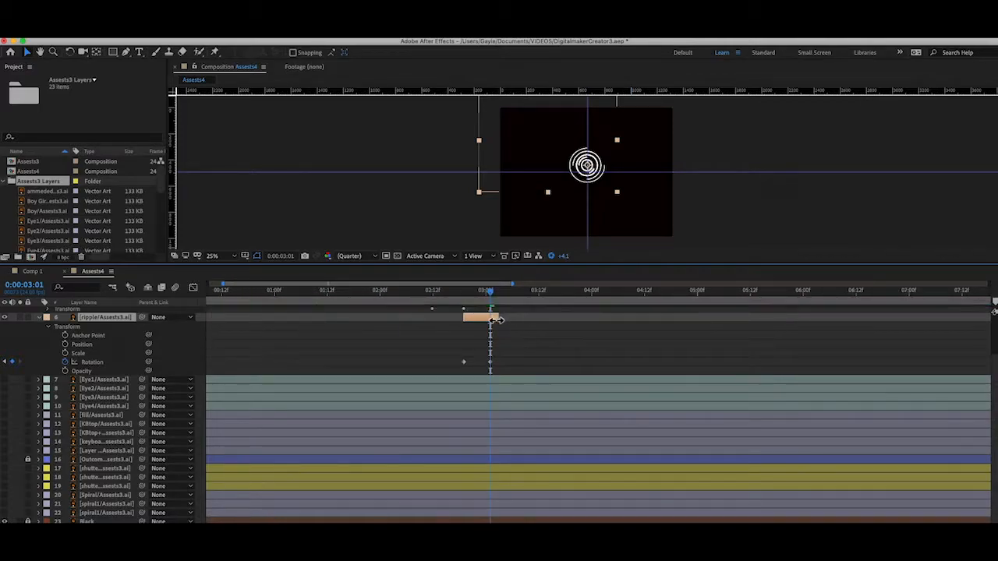
pyautogui.moveTo(496, 319); pyautogui.dragTo(491, 320)
# Move the three shutter layers up the layer stack so they sit directly below the ripple layer as layers 7 to 9
pyautogui.click(91, 470)
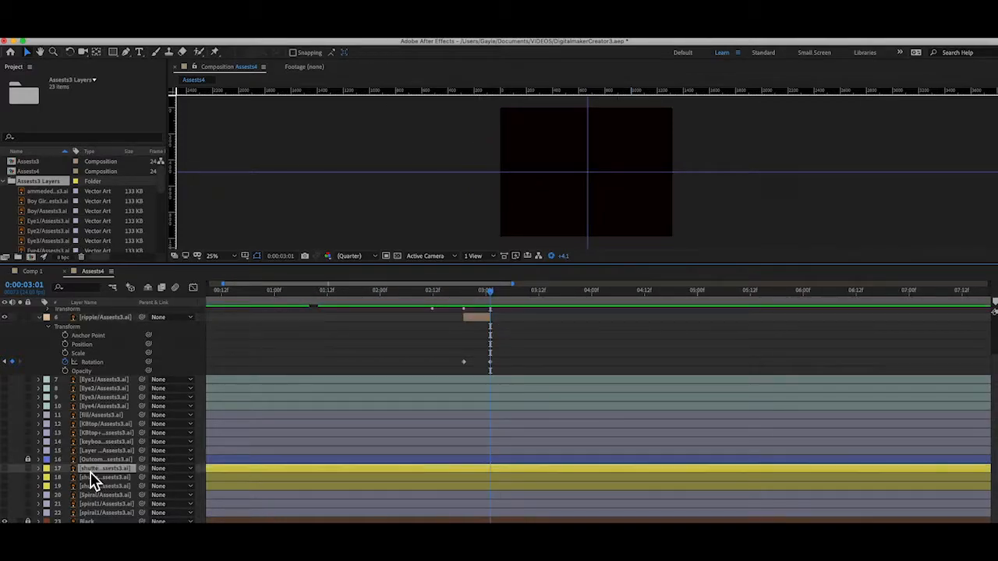
pyautogui.moveTo(91, 471); pyautogui.dragTo(88, 379)
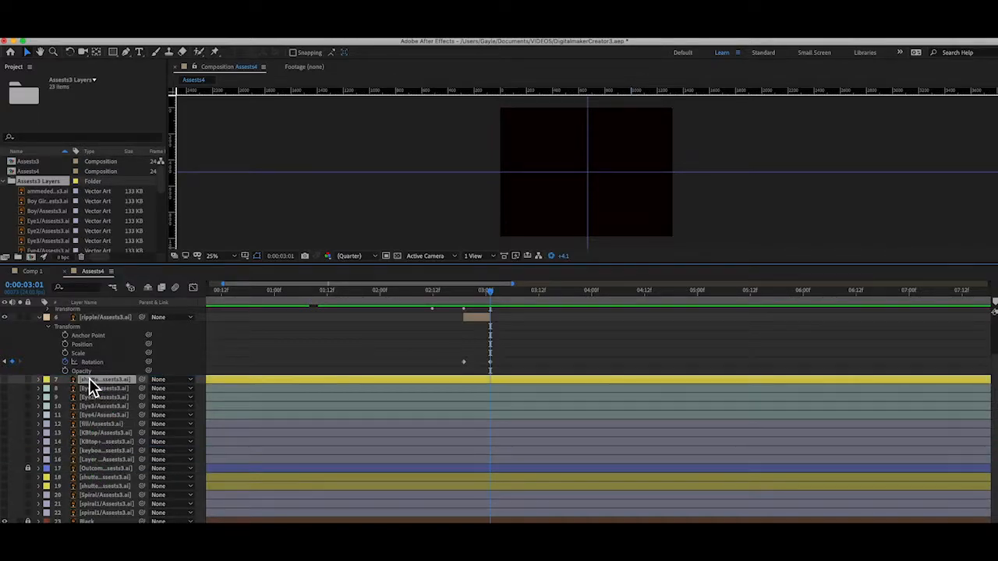
pyautogui.click(90, 478)
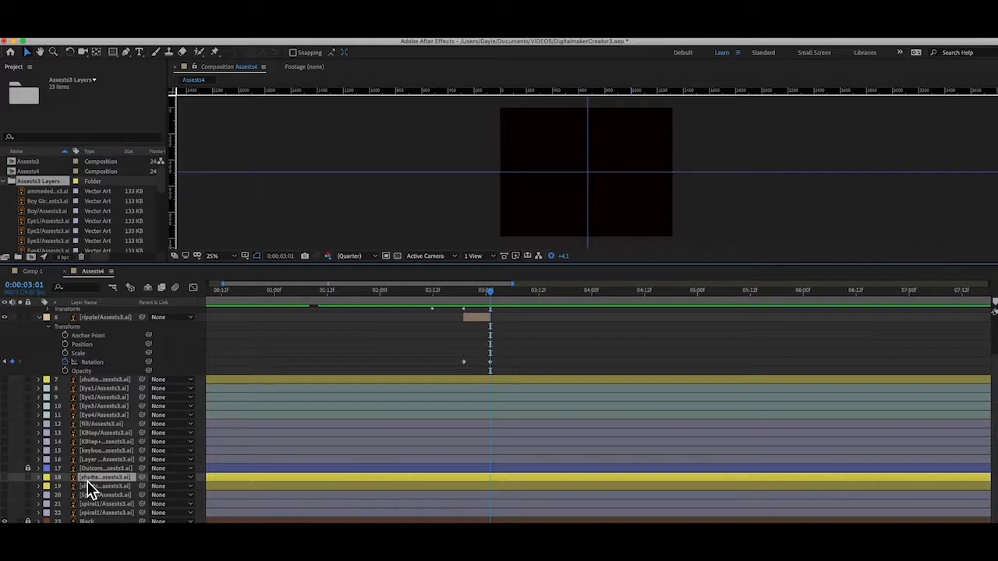
pyautogui.moveTo(68, 482); pyautogui.dragTo(67, 441)
pyautogui.moveTo(67, 486)
pyautogui.mouseDown()
pyautogui.moveTo(81, 485)
pyautogui.moveTo(72, 487)
pyautogui.moveTo(65, 425)
pyautogui.moveTo(60, 478)
pyautogui.mouseUp()
pyautogui.moveTo(124, 483); pyautogui.dragTo(111, 395)
pyautogui.click(101, 488)
pyautogui.moveTo(121, 489); pyautogui.dragTo(110, 396)
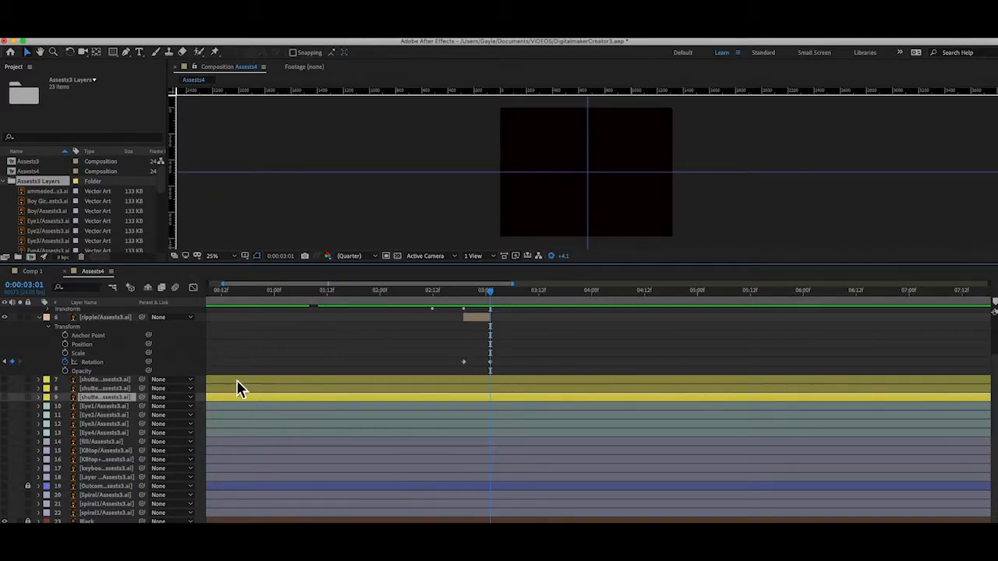
# Trim the start of the first shutter layer to 0:00:03:01 and advance the current time to 0:00:03:05
pyautogui.hscroll(-2, 242, 392)
pyautogui.scroll(1, 241, 392)
pyautogui.moveTo(215, 392); pyautogui.dragTo(531, 392)
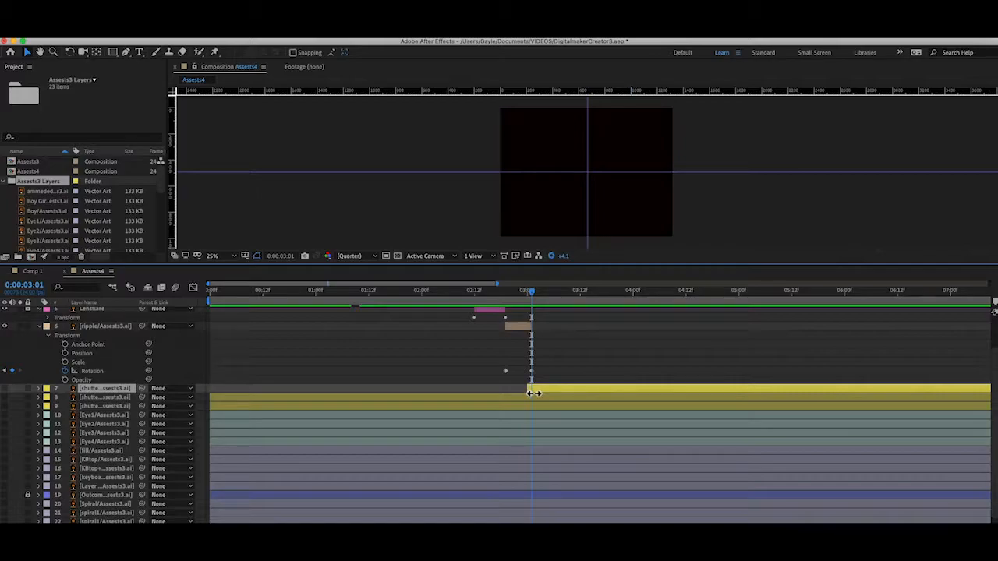
pyautogui.moveTo(536, 299); pyautogui.dragTo(538, 301)
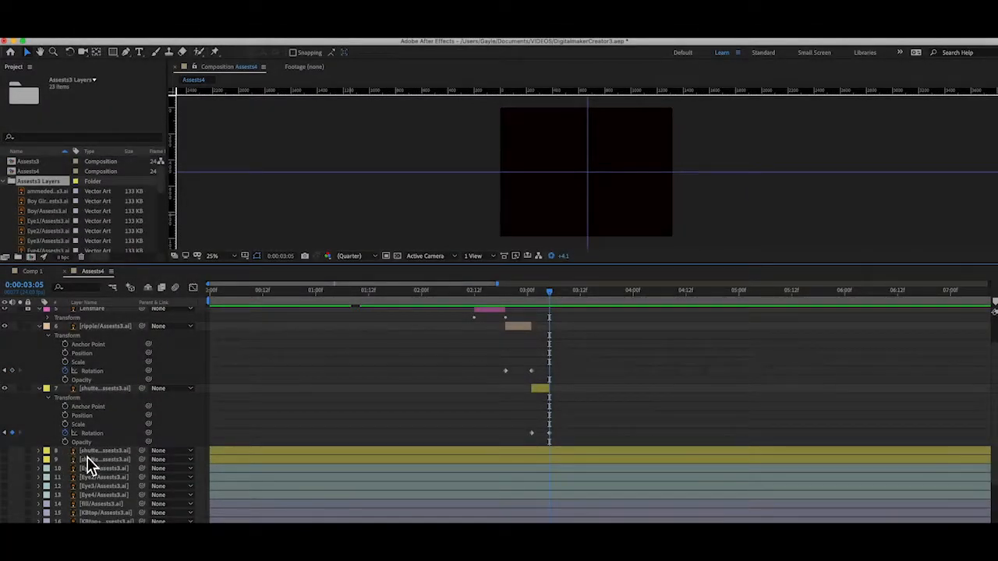
# Trim the second shutter layer to a short clip starting at 0:00:03:05 and ending at about 0:00:03:09
pyautogui.click(90, 455)
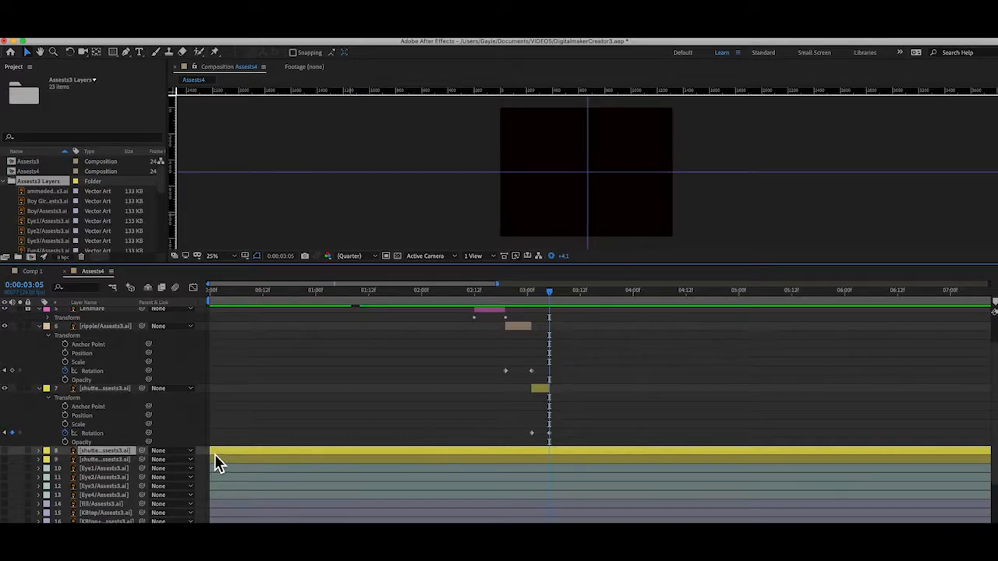
pyautogui.moveTo(215, 455); pyautogui.dragTo(556, 461)
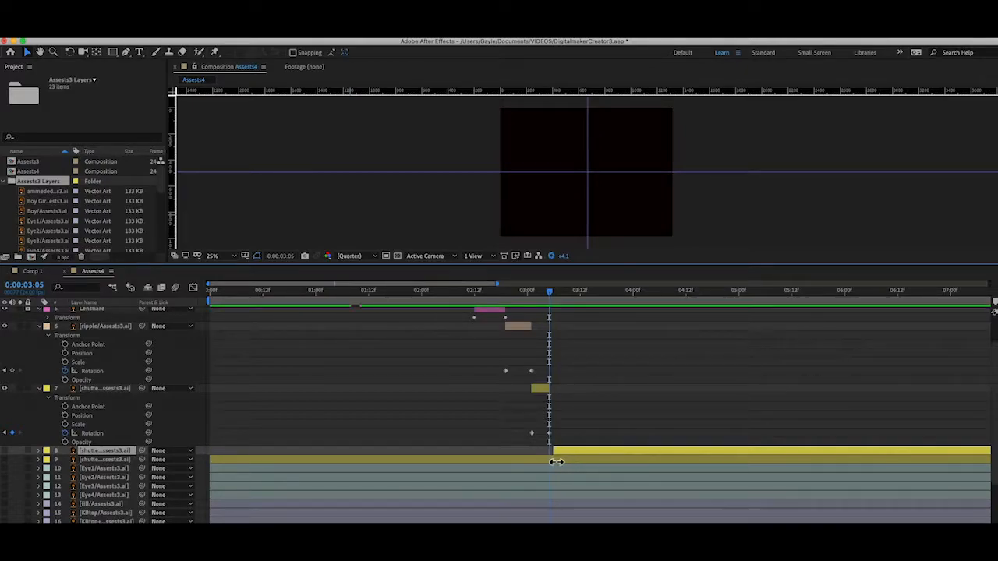
pyautogui.hscroll(10, 643, 454)
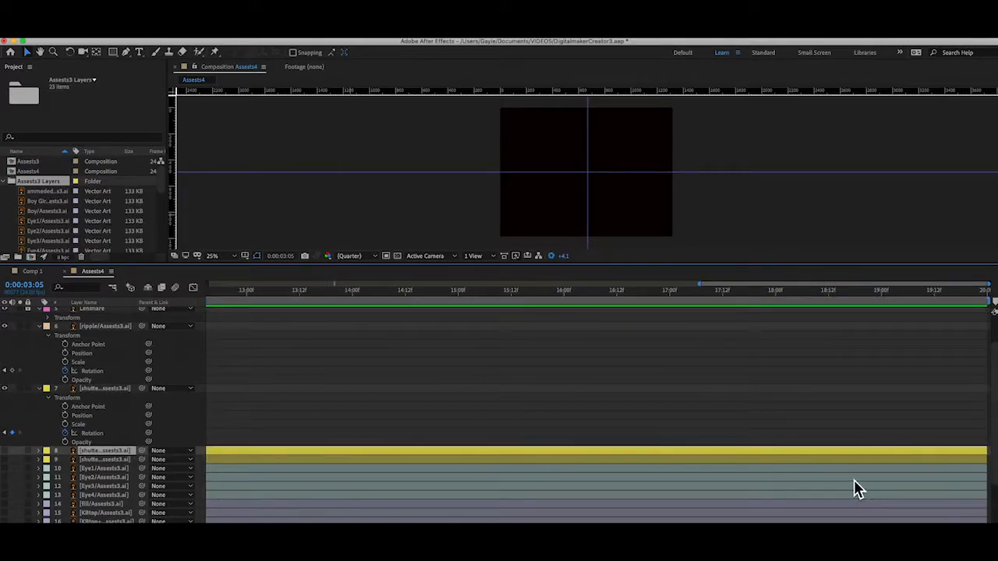
pyautogui.scroll(-2, 859, 463)
pyautogui.moveTo(989, 410); pyautogui.dragTo(263, 408)
pyautogui.hscroll(-5, 394, 436)
pyautogui.hscroll(-2, 390, 433)
pyautogui.moveTo(915, 409); pyautogui.dragTo(335, 408)
pyautogui.hscroll(-6, 345, 403)
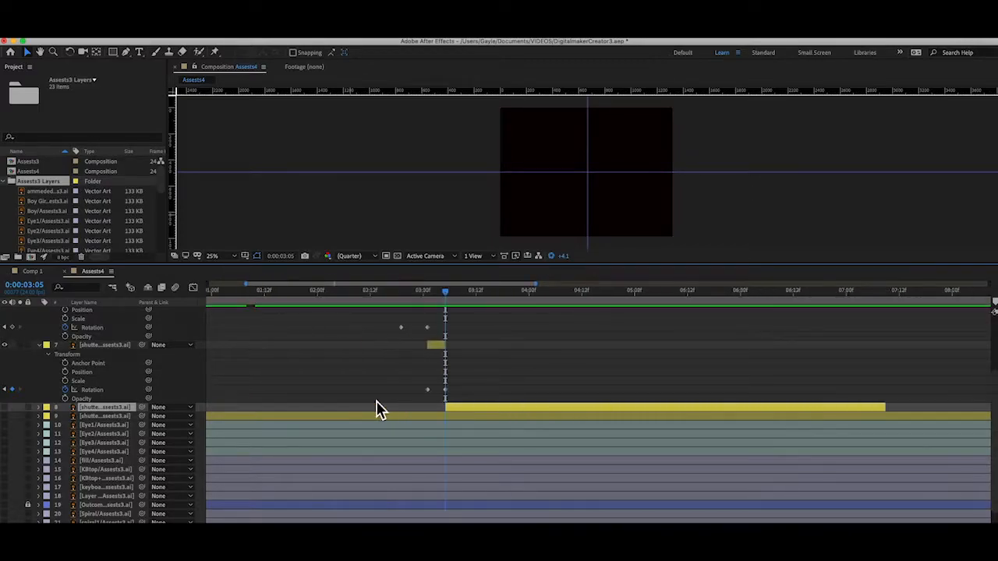
pyautogui.moveTo(890, 409); pyautogui.dragTo(466, 407)
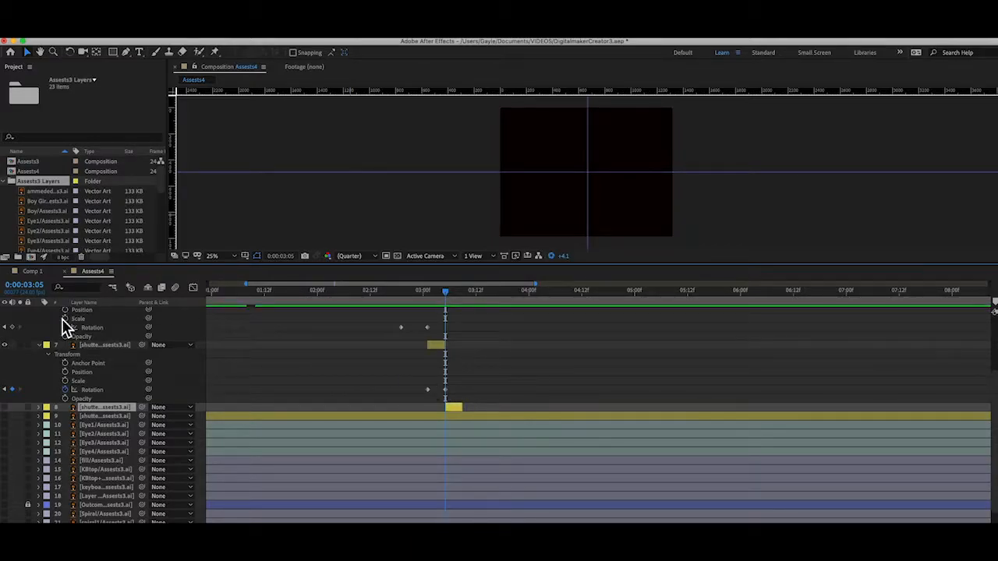
# Collapse the first shutter layer and add a Rotation keyframe of 1 revolution to the second shutter layer at 0:00:03:05
pyautogui.click(48, 356)
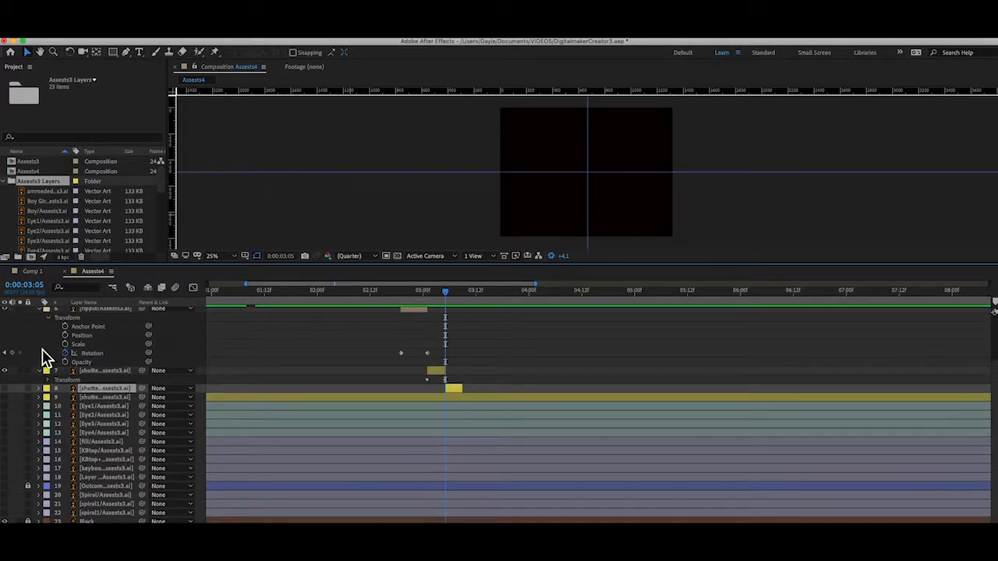
pyautogui.click(41, 372)
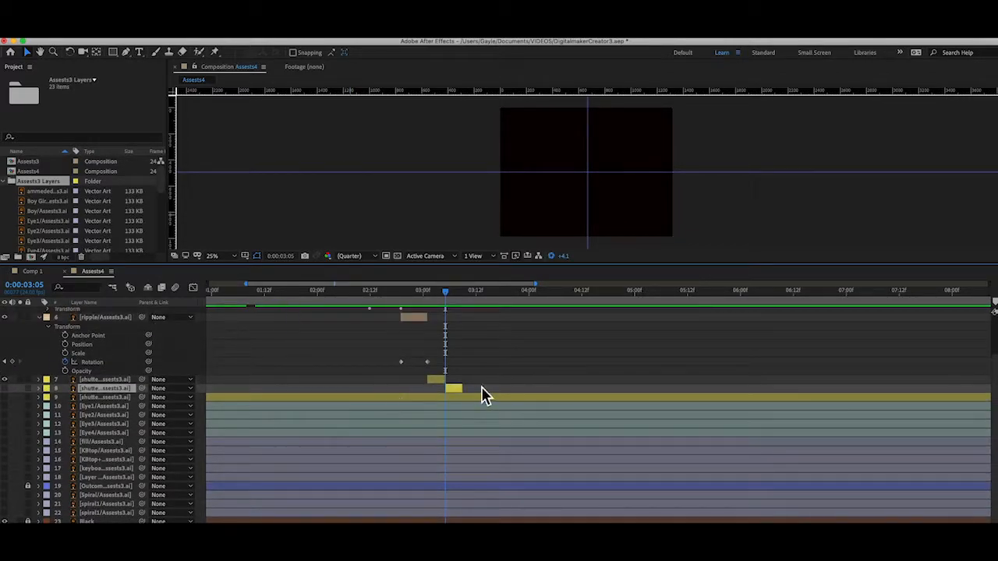
pyautogui.click(40, 389)
pyautogui.click(48, 398)
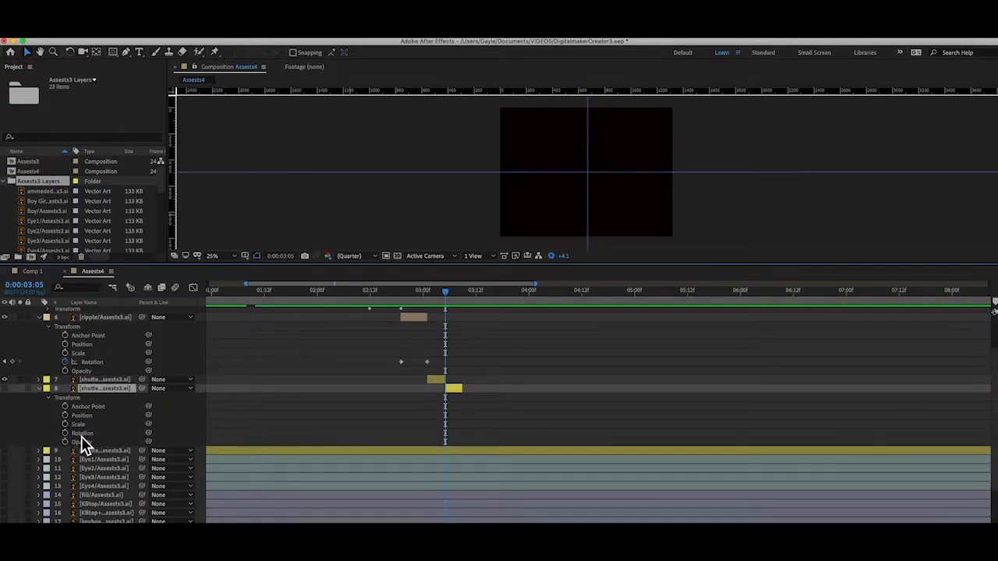
pyautogui.click(66, 434)
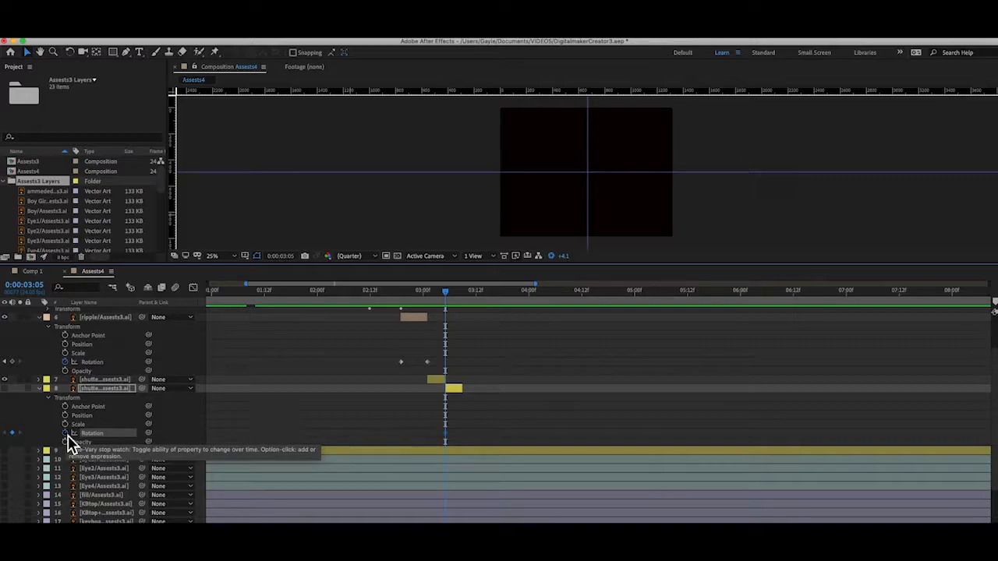
pyautogui.doubleClick(445, 435)
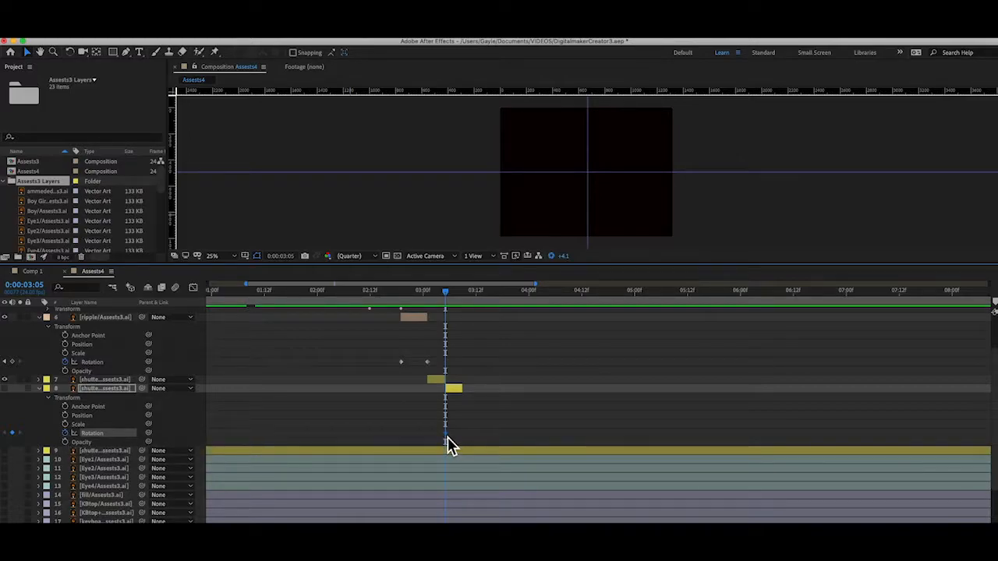
pyautogui.click(620, 267)
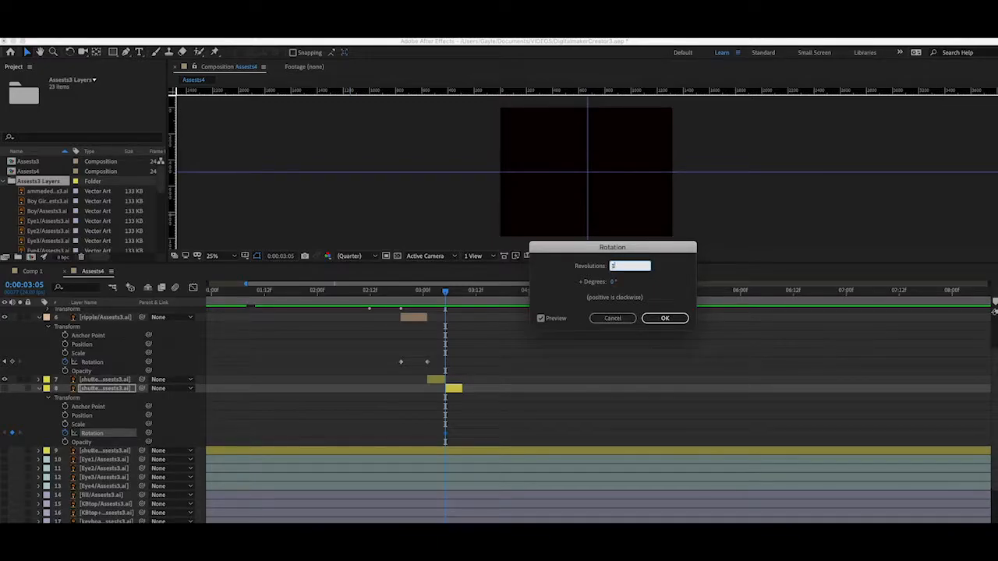
pyautogui.click(666, 319)
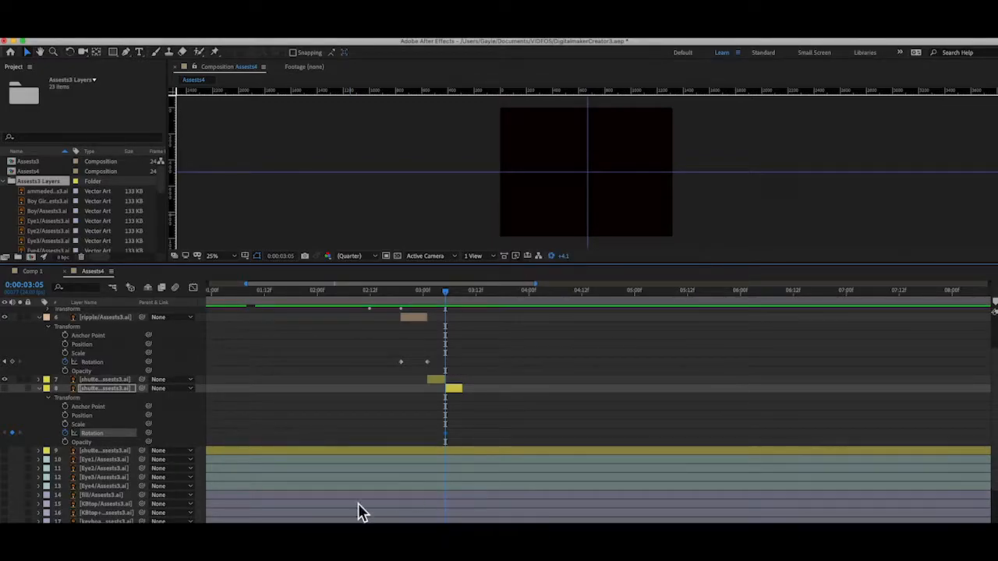
# Add a second Rotation keyframe to the second shutter layer at 0:00:03:09 and scrub through the sequence
pyautogui.moveTo(450, 295); pyautogui.dragTo(463, 299)
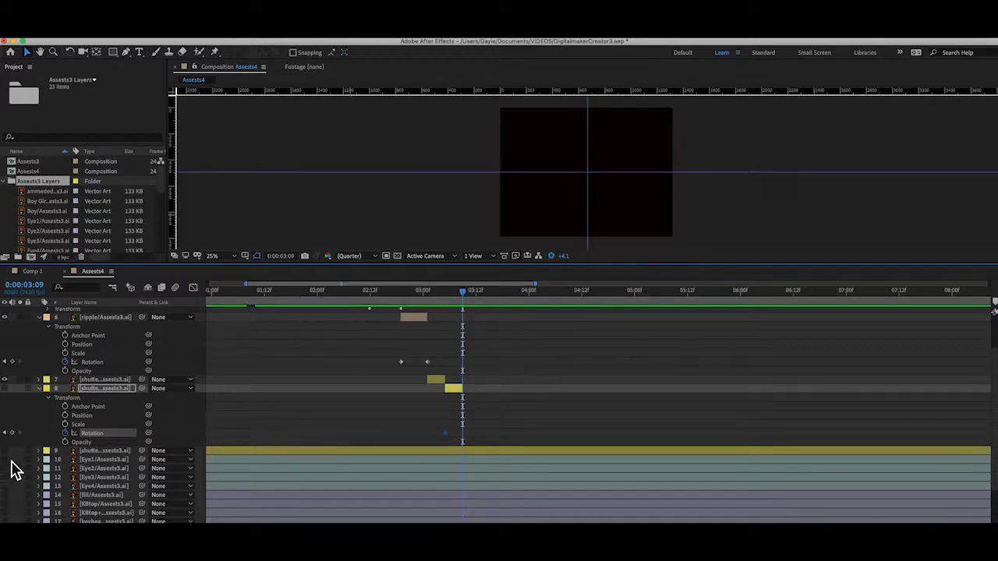
pyautogui.click(12, 433)
pyautogui.moveTo(465, 295)
pyautogui.mouseDown()
pyautogui.moveTo(428, 298)
pyautogui.moveTo(464, 314)
pyautogui.mouseUp()
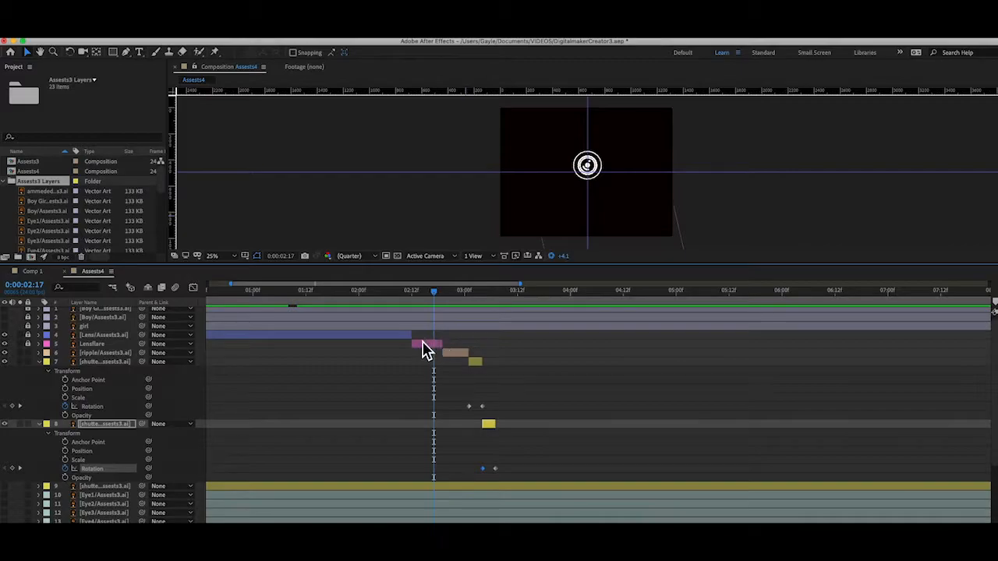
pyautogui.moveTo(439, 301); pyautogui.dragTo(492, 319)
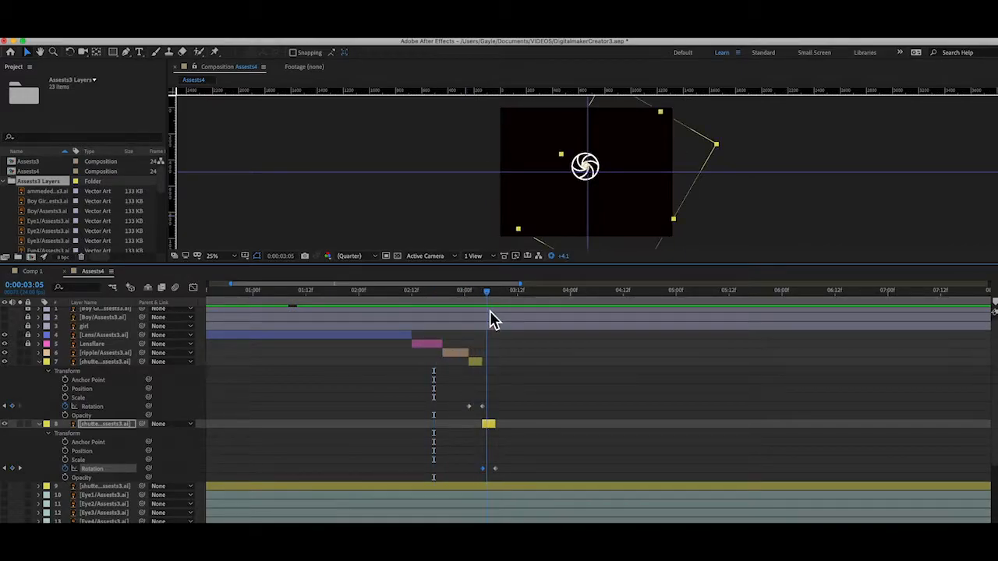
# Collapse the transform properties of the first and second shutter layers
pyautogui.click(40, 361)
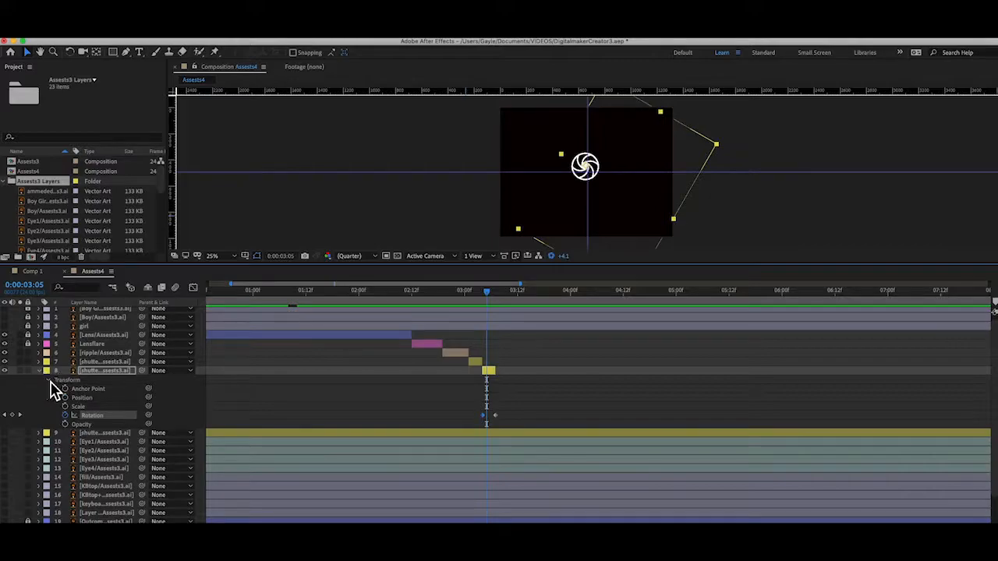
pyautogui.click(50, 387)
pyautogui.click(40, 374)
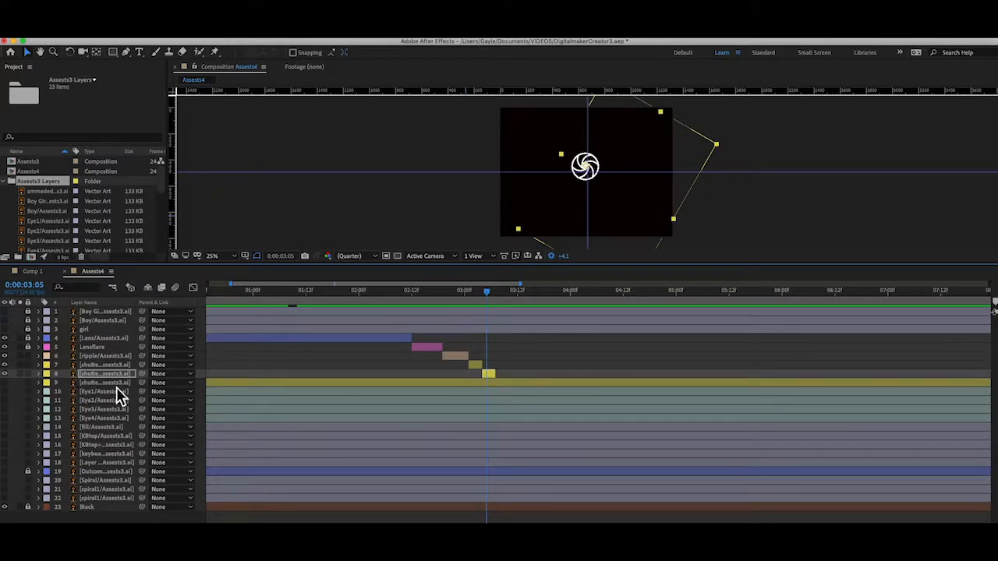
# At 0:00:03:09, move the third shutter layer's anchor point to the centre of its shutter artwork using the Pan Behind tool
pyautogui.moveTo(485, 294); pyautogui.dragTo(505, 315)
pyautogui.click(487, 382)
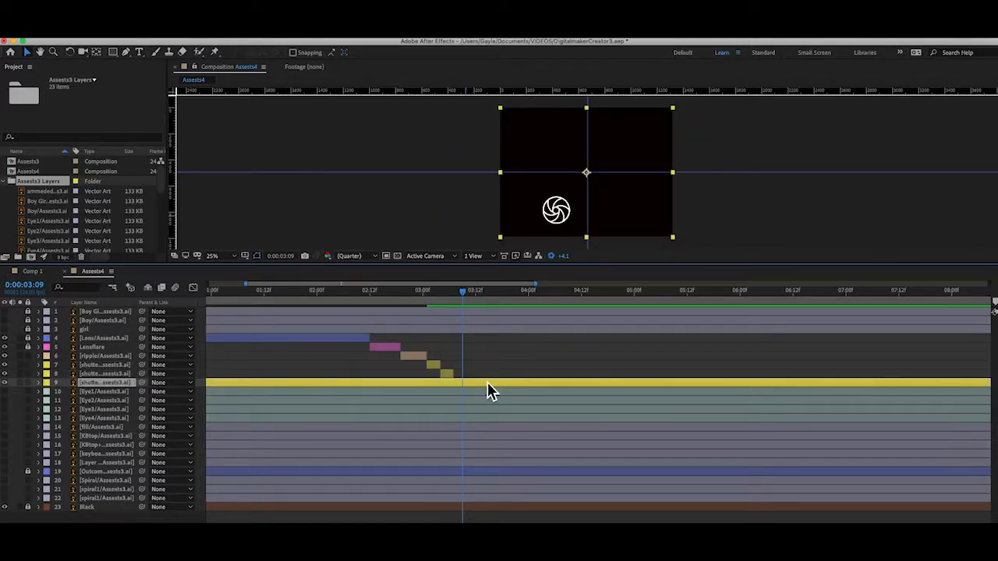
pyautogui.click(95, 52)
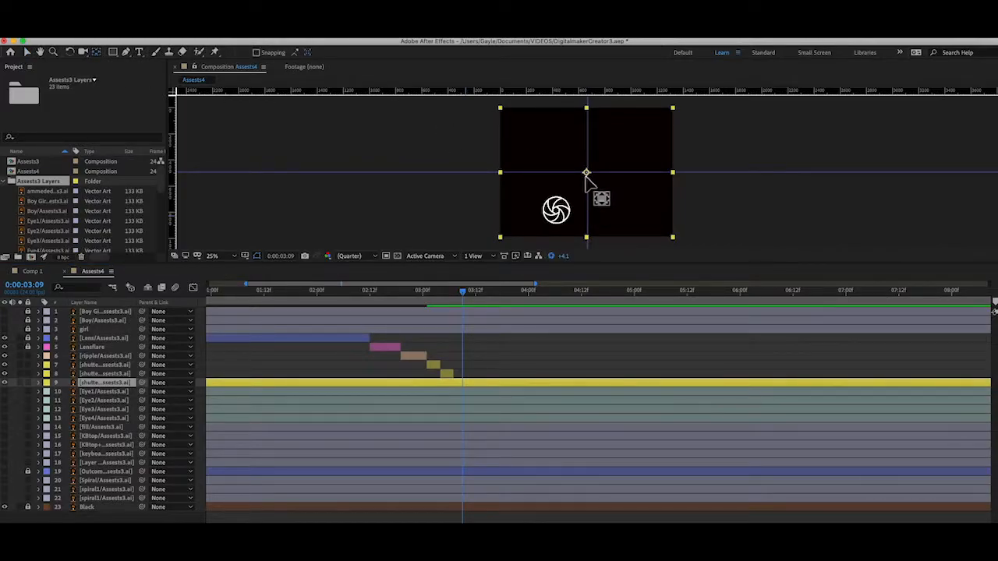
pyautogui.moveTo(586, 173); pyautogui.dragTo(557, 211)
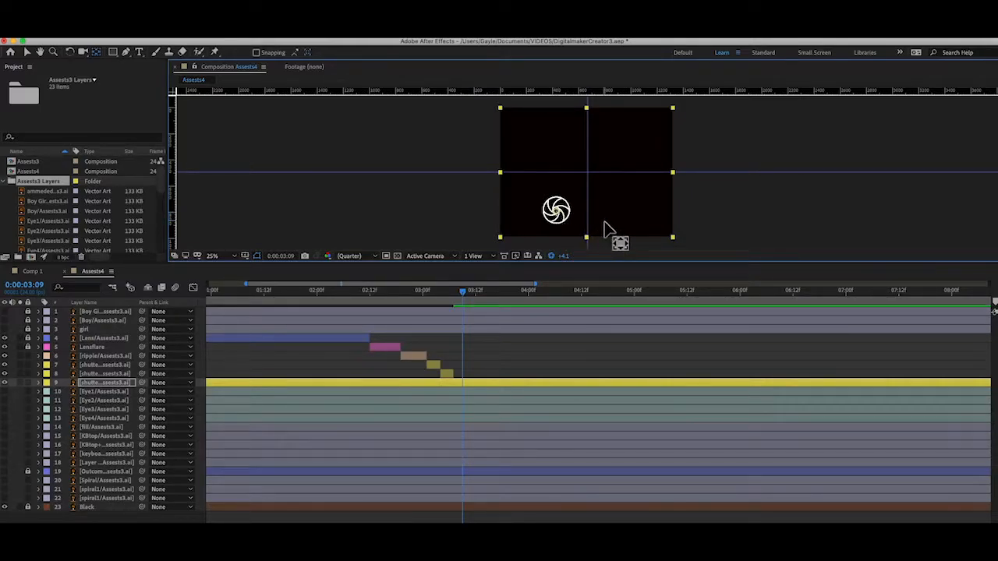
# Reposition the third shutter to the logo's centre, nudge it up to align with the Outcome reference layer, and hide that reference
pyautogui.click(28, 52)
pyautogui.moveTo(559, 216); pyautogui.dragTo(590, 171)
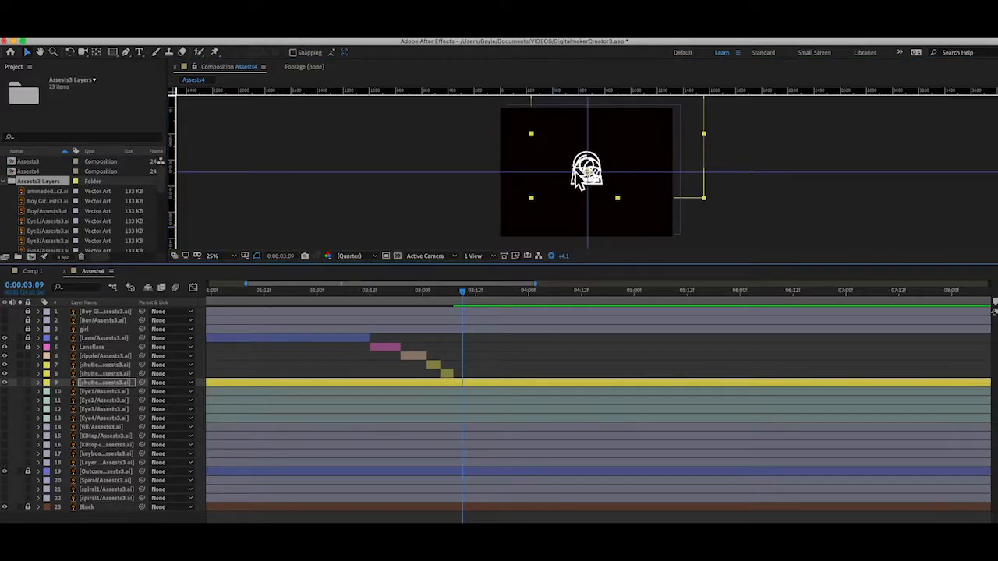
pyautogui.hotkey('shift', 'Up')
pyautogui.hotkey('shift', 'Up')
pyautogui.hotkey('shift', 'Up')
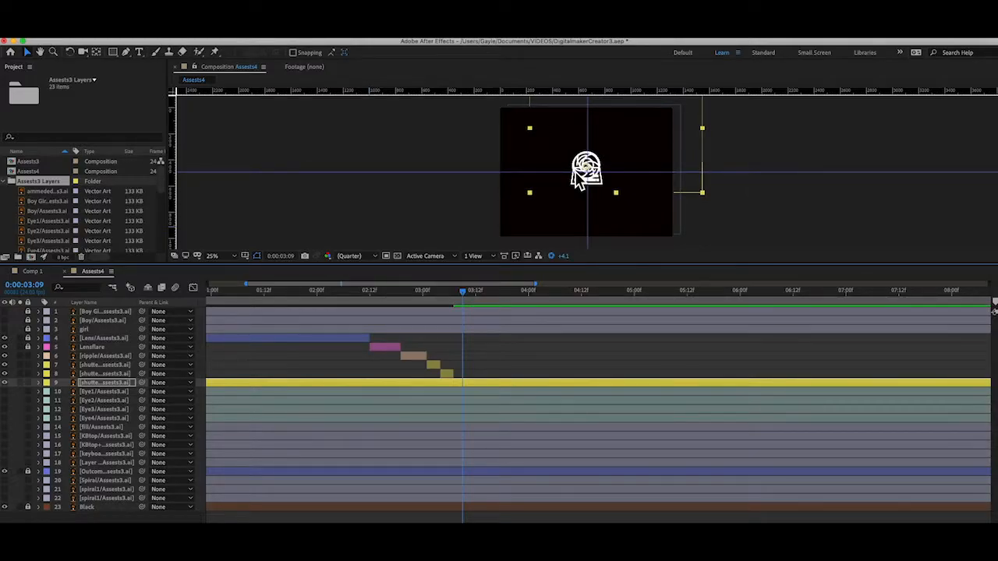
pyautogui.click(5, 472)
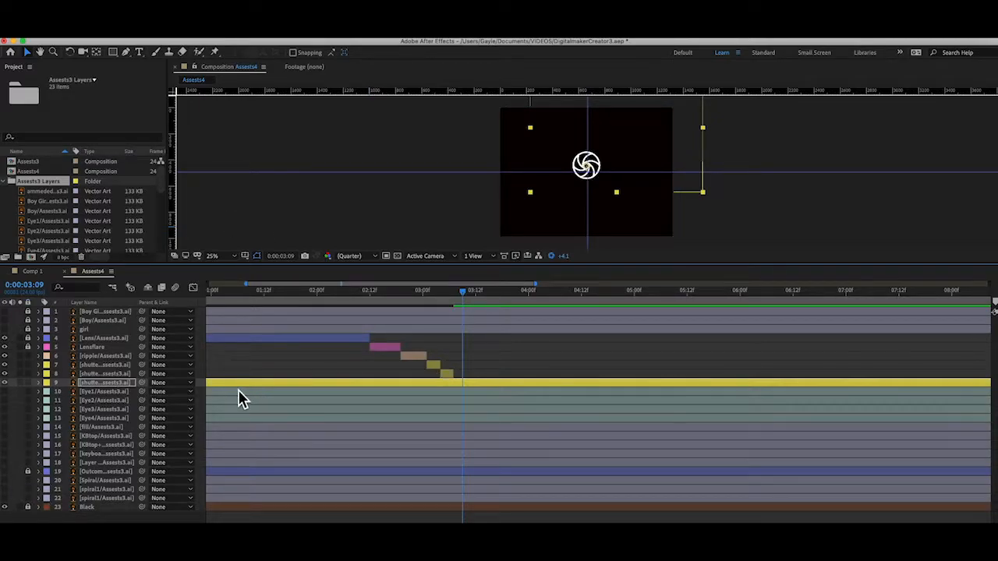
# Trim the start of the third shutter layer to 0:00:03:07, where the second shutter layer ends
pyautogui.hscroll(-3, 237, 393)
pyautogui.moveTo(216, 385); pyautogui.dragTo(555, 385)
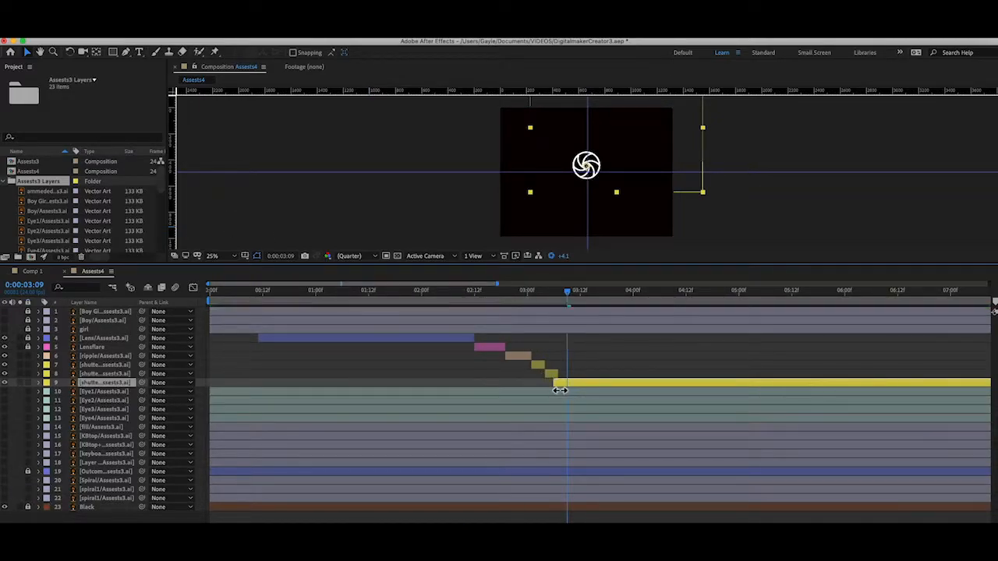
pyautogui.moveTo(568, 292); pyautogui.dragTo(554, 298)
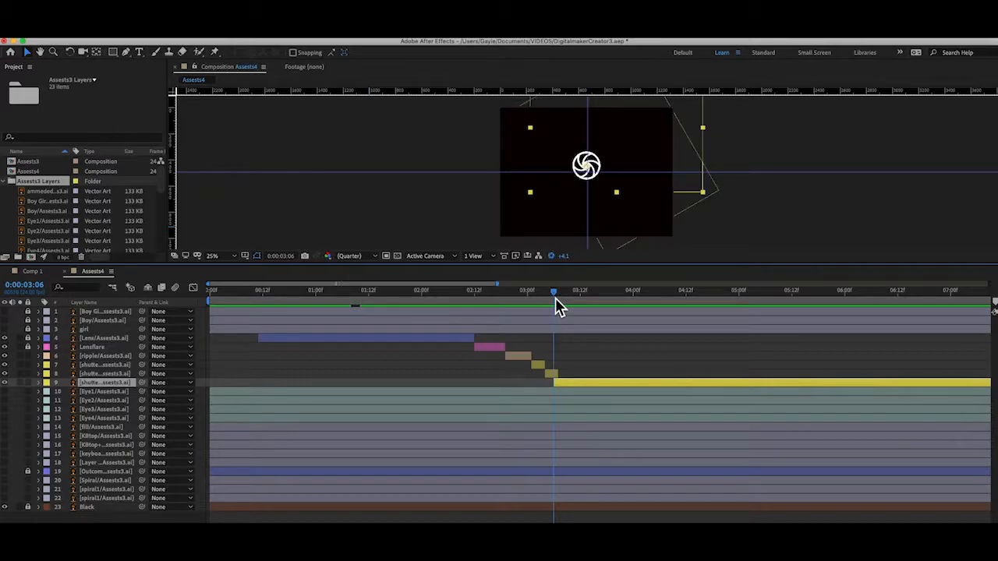
pyautogui.click(559, 298)
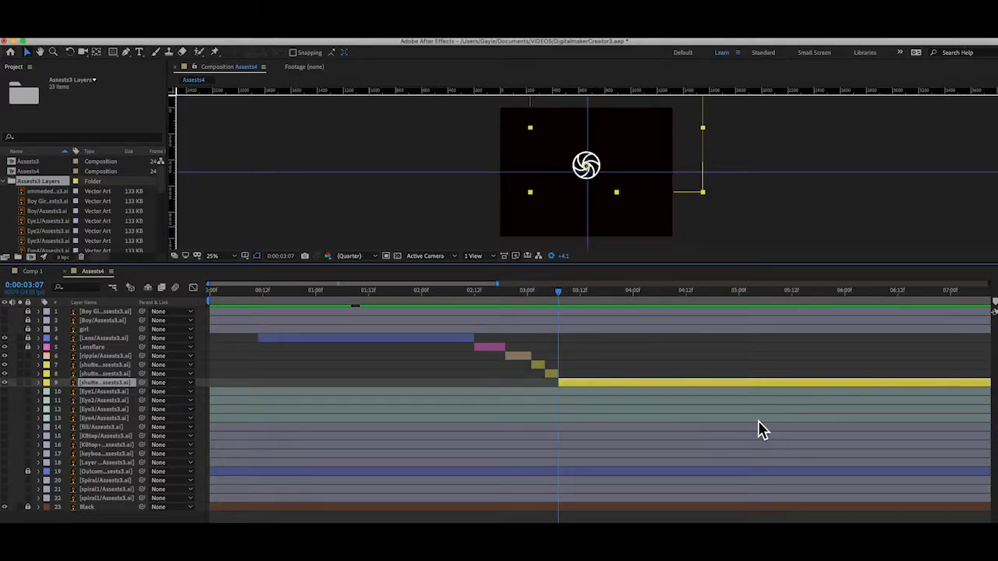
# Trim the end of the third shutter layer back so it lasts about two frames from 0:00:03:07
pyautogui.hscroll(10, 758, 424)
pyautogui.moveTo(986, 384); pyautogui.dragTo(234, 383)
pyautogui.hscroll(-5, 274, 386)
pyautogui.hscroll(-2, 273, 386)
pyautogui.moveTo(886, 384); pyautogui.dragTo(263, 381)
pyautogui.hscroll(-2, 286, 384)
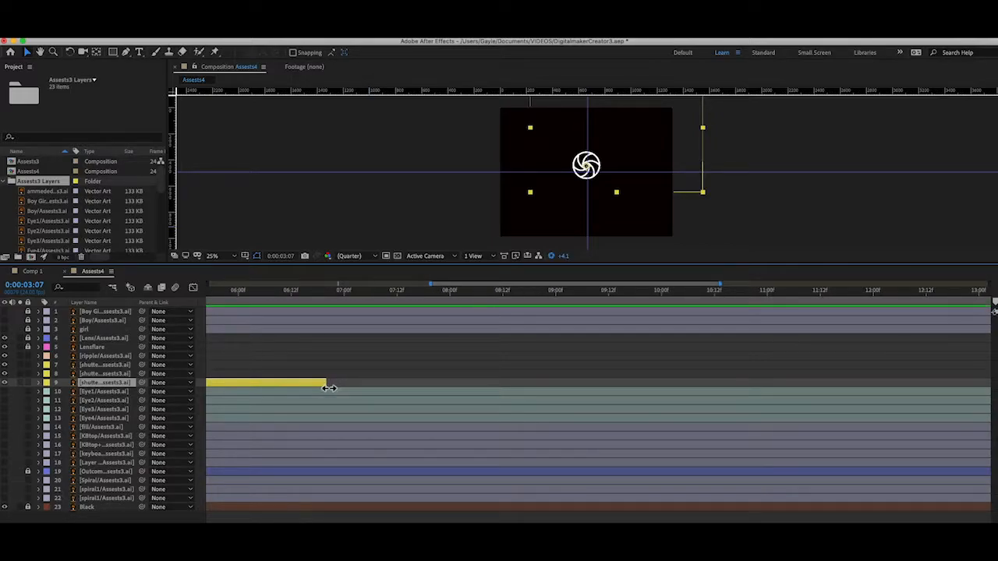
pyautogui.moveTo(326, 384); pyautogui.dragTo(234, 384)
pyautogui.hscroll(-7, 332, 402)
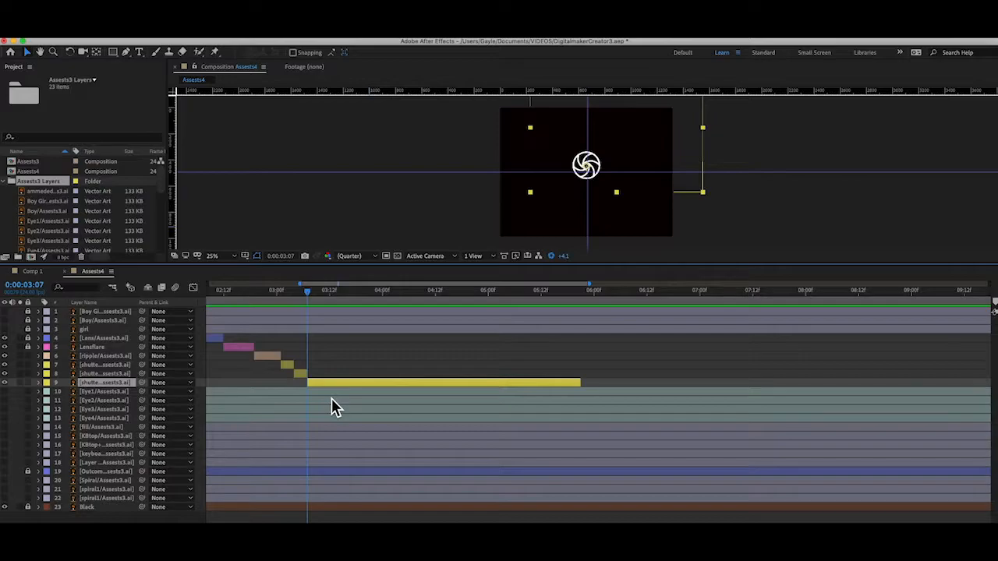
pyautogui.moveTo(580, 382); pyautogui.dragTo(318, 384)
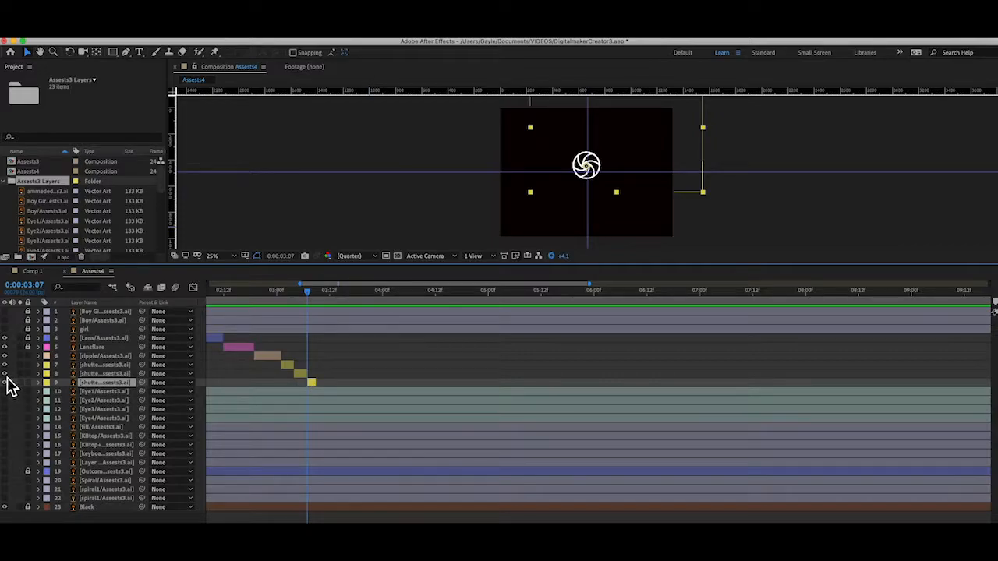
# Expand the third shutter layer's transform properties and enable Rotation keyframing at 0:00:03:03
pyautogui.click(272, 363)
pyautogui.moveTo(305, 289); pyautogui.dragTo(293, 290)
pyautogui.click(40, 367)
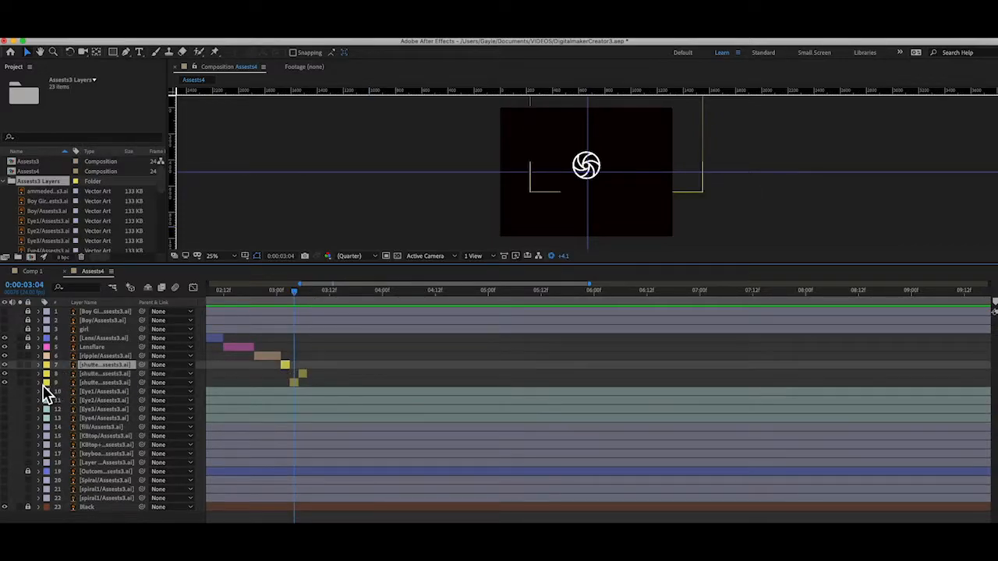
pyautogui.click(40, 382)
pyautogui.click(49, 393)
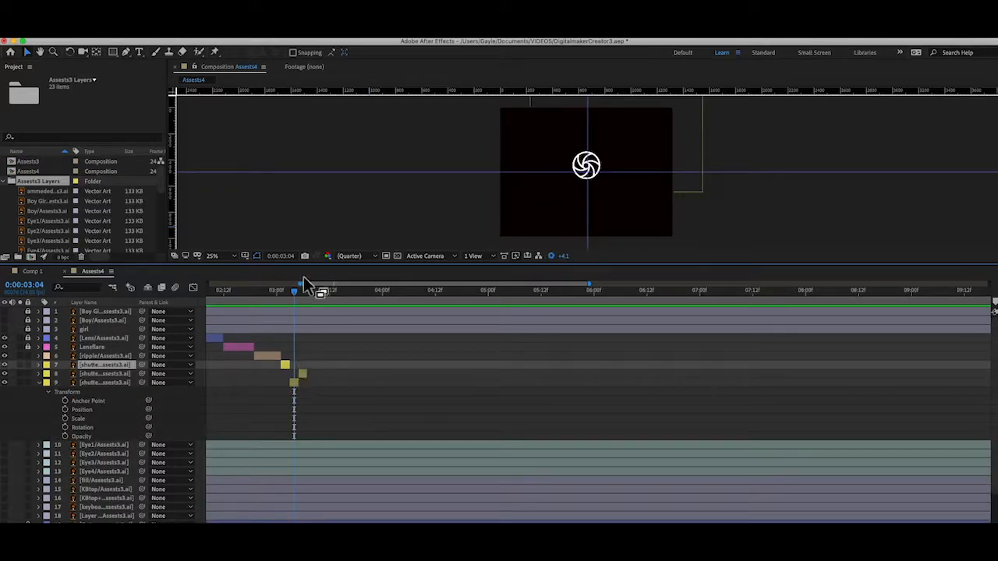
pyautogui.moveTo(298, 295); pyautogui.dragTo(290, 295)
pyautogui.click(66, 428)
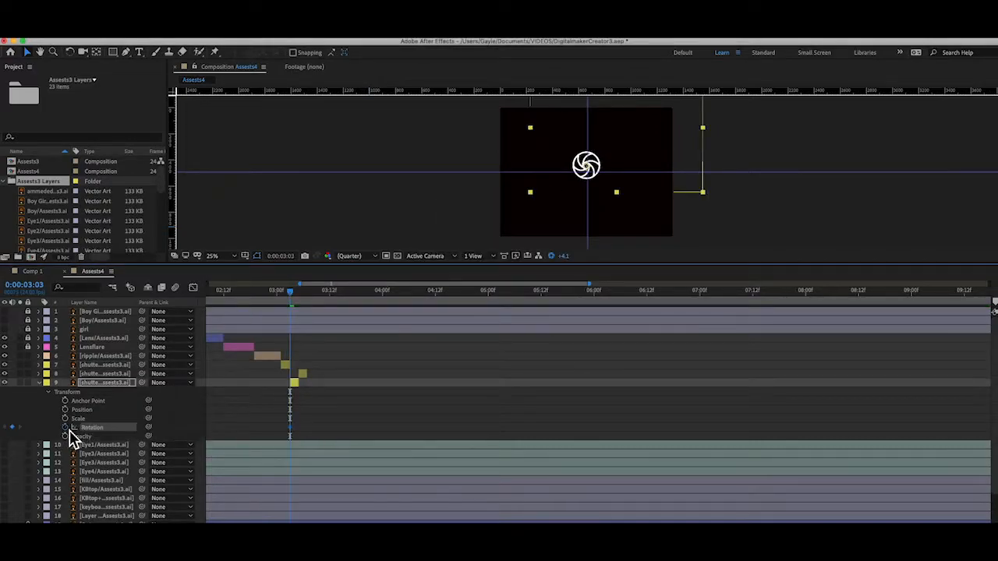
# Set the third shutter's first Rotation keyframe to 1 revolution and add a second Rotation keyframe at 0:00:03:05
pyautogui.doubleClick(291, 430)
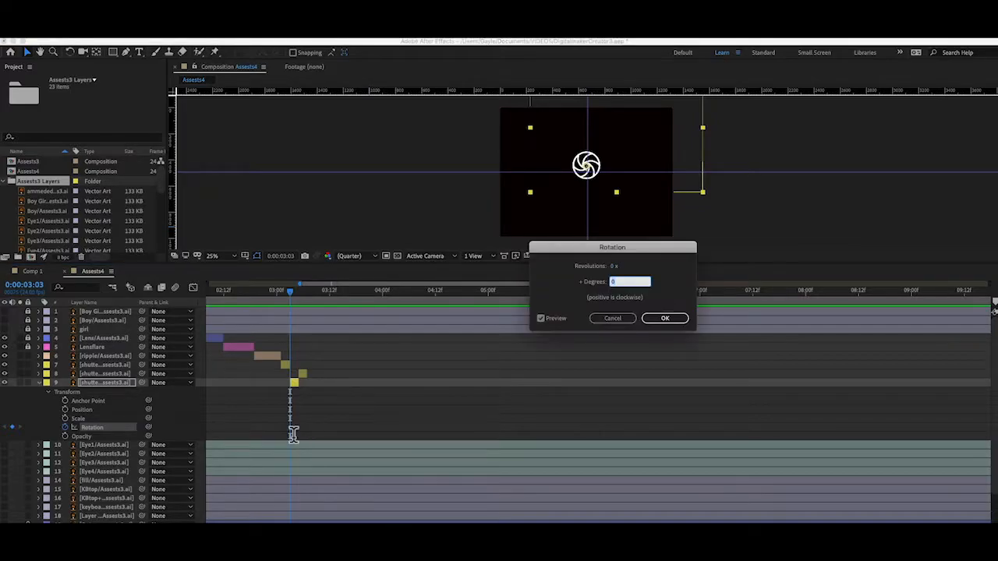
pyautogui.click(615, 268)
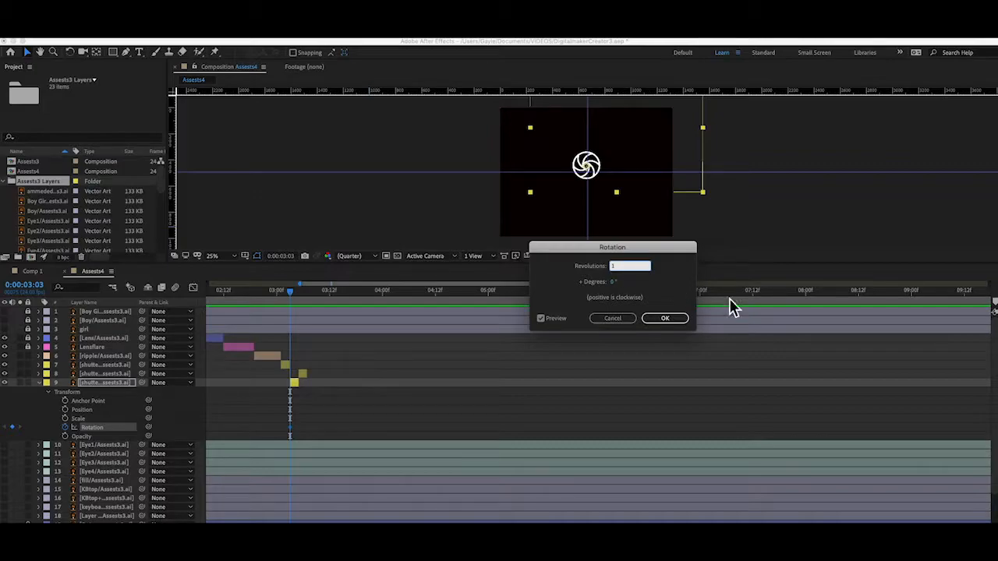
pyautogui.click(659, 319)
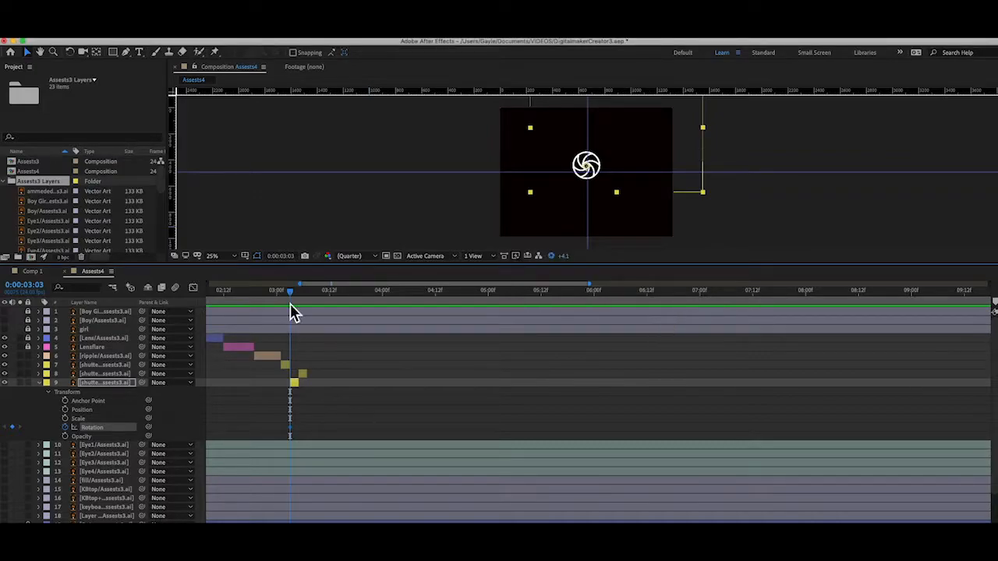
pyautogui.moveTo(296, 296); pyautogui.dragTo(298, 296)
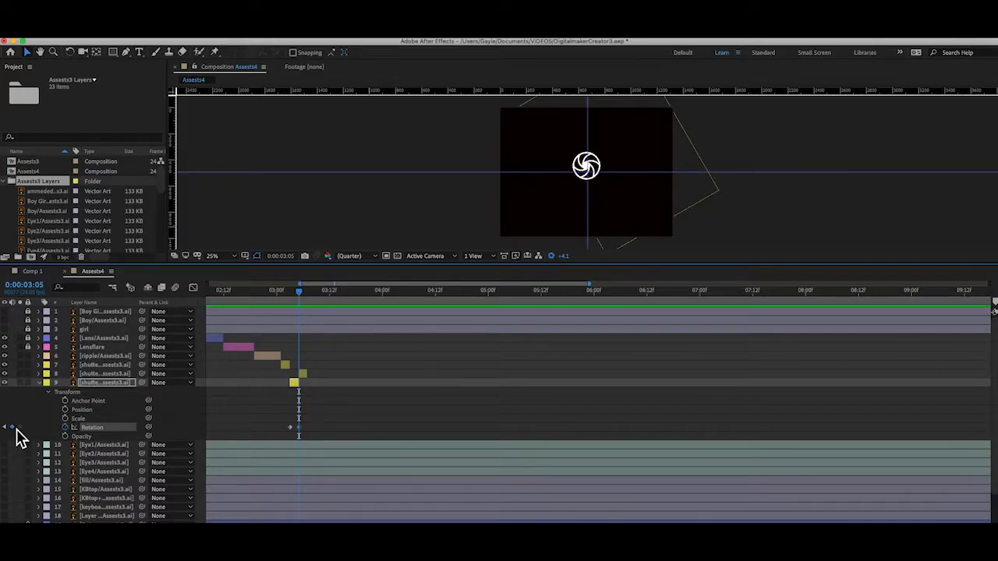
pyautogui.moveTo(300, 294)
pyautogui.mouseDown()
pyautogui.moveTo(283, 295)
pyautogui.moveTo(303, 301)
pyautogui.mouseUp()
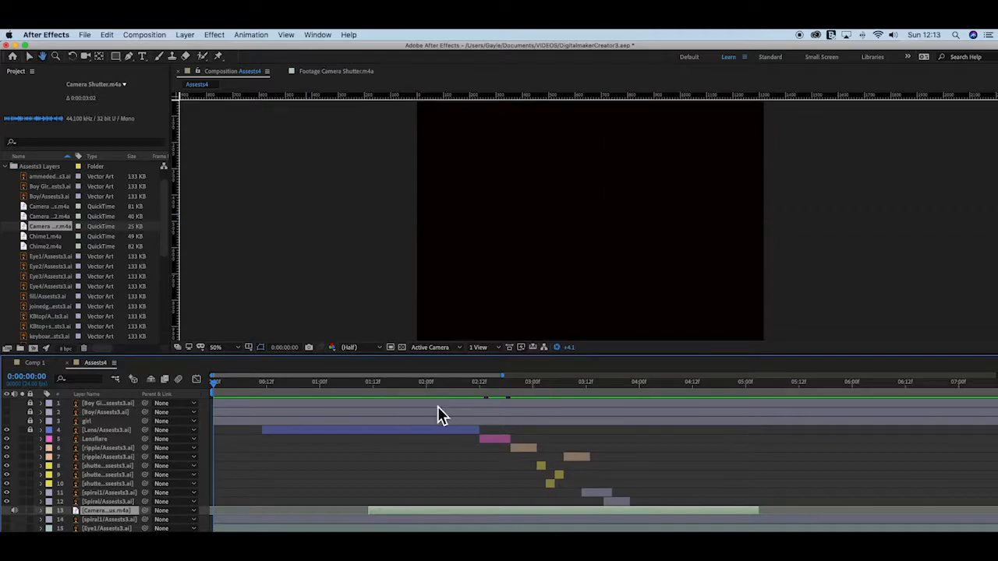
# Preview the Assests4 animation, and open the Camera Shutter.m4a footage to listen to it
pyautogui.press('space')
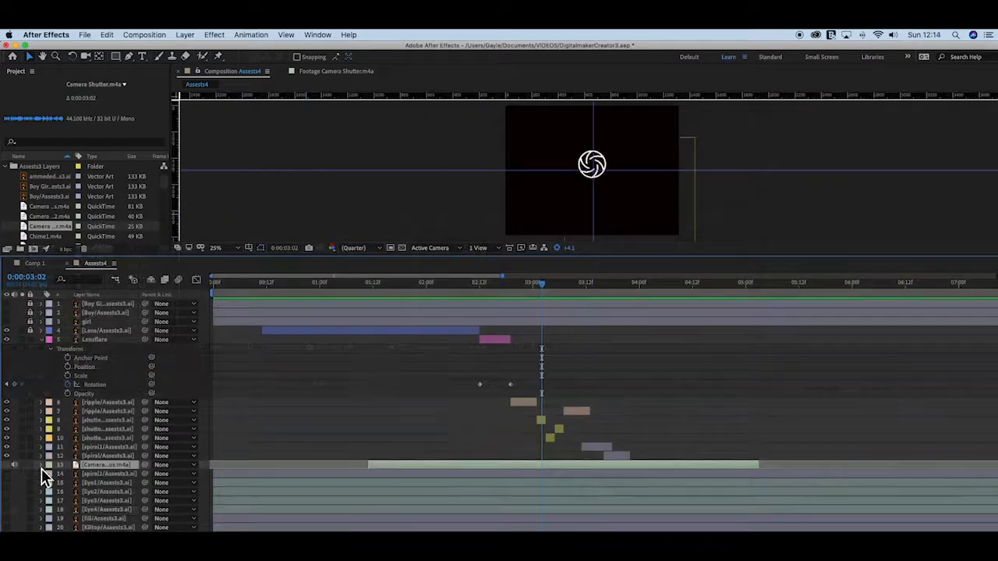
pyautogui.click(48, 230)
pyautogui.doubleClick(48, 229)
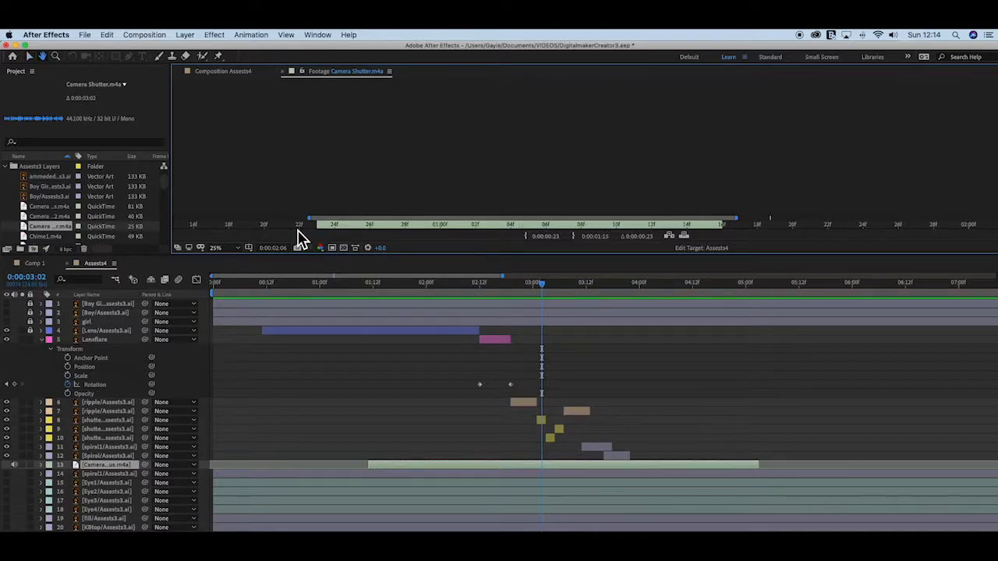
pyautogui.press('space')
# Add Camera Shutter.m4a below the camera focus audio, shift it to play around the shutter layers, and preview from 0:00:01:12
pyautogui.moveTo(39, 235); pyautogui.dragTo(108, 472)
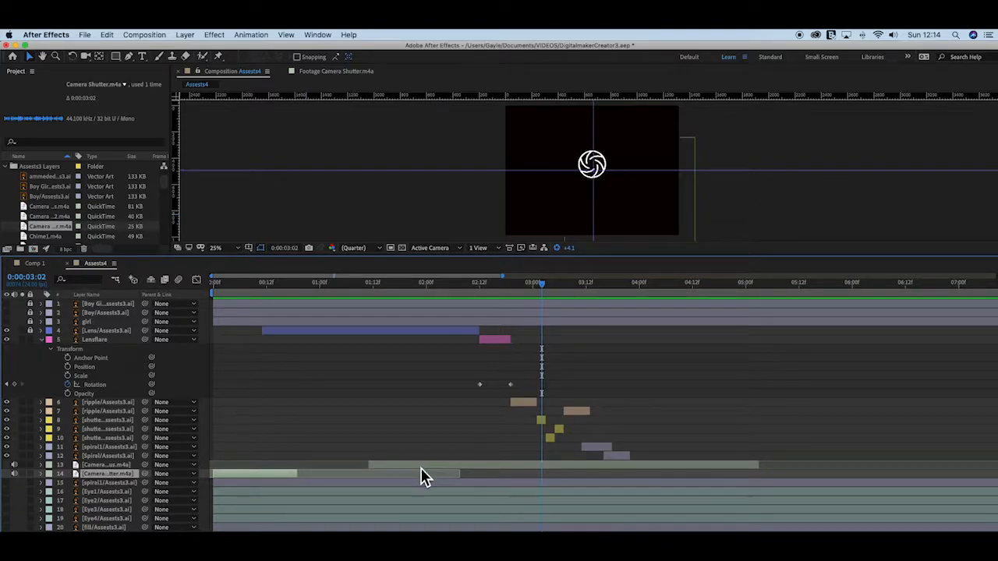
pyautogui.moveTo(252, 477); pyautogui.dragTo(531, 484)
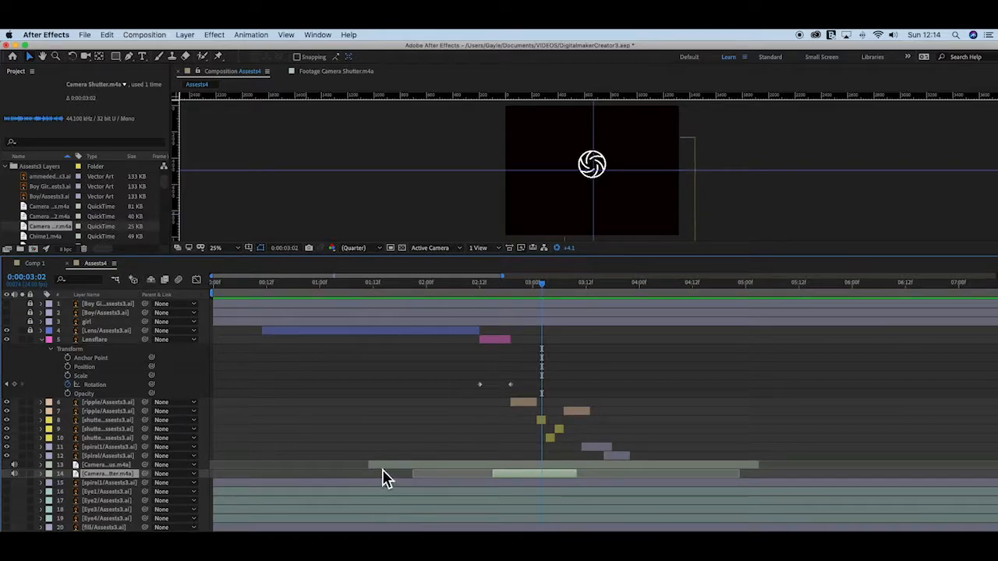
pyautogui.click(383, 466)
pyautogui.click(515, 477)
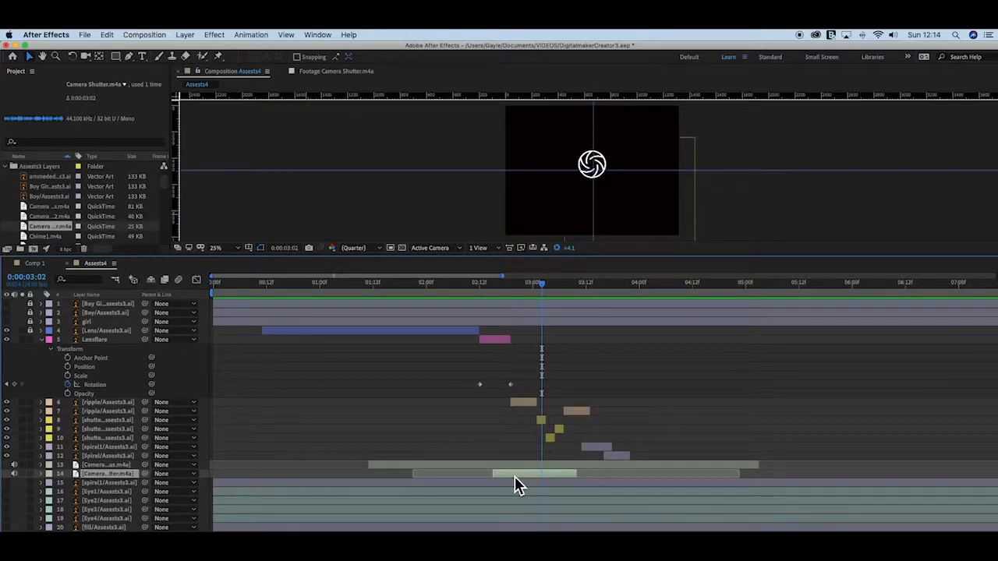
pyautogui.moveTo(543, 285); pyautogui.dragTo(374, 294)
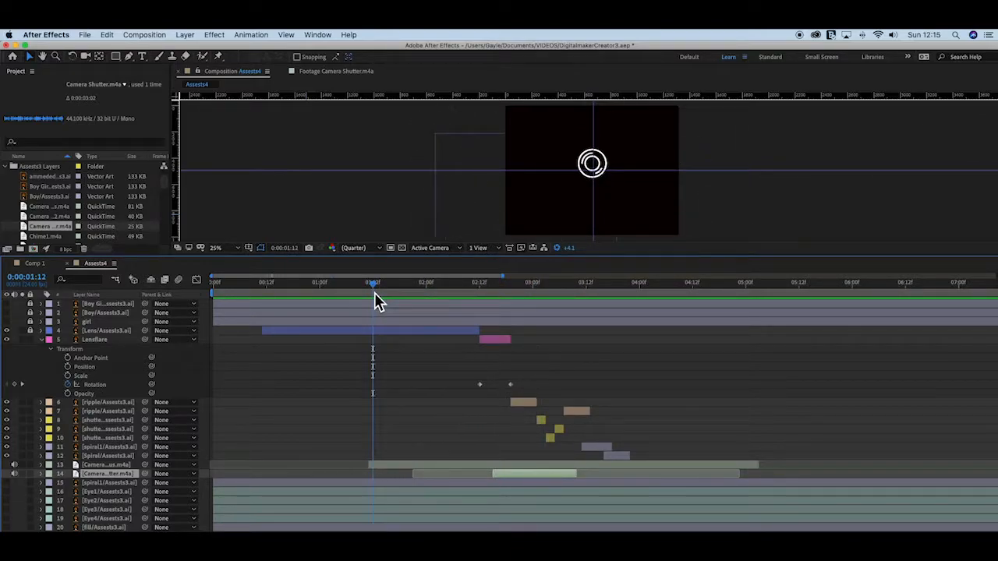
pyautogui.press('space')
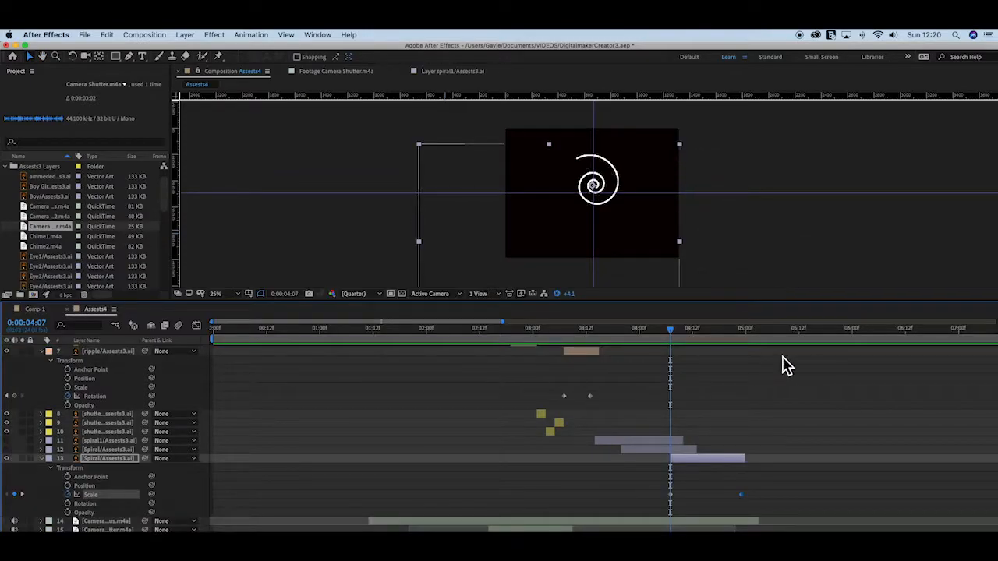
# Go to the lowest visible Spiral layer's Scale keyframe at 0:00:04:23 and extend the layer's end to about 0:00:05:16
pyautogui.moveTo(671, 333)
pyautogui.mouseDown()
pyautogui.moveTo(746, 352)
pyautogui.moveTo(675, 353)
pyautogui.mouseUp()
pyautogui.click(23, 495)
pyautogui.click(13, 495)
pyautogui.moveTo(675, 507)
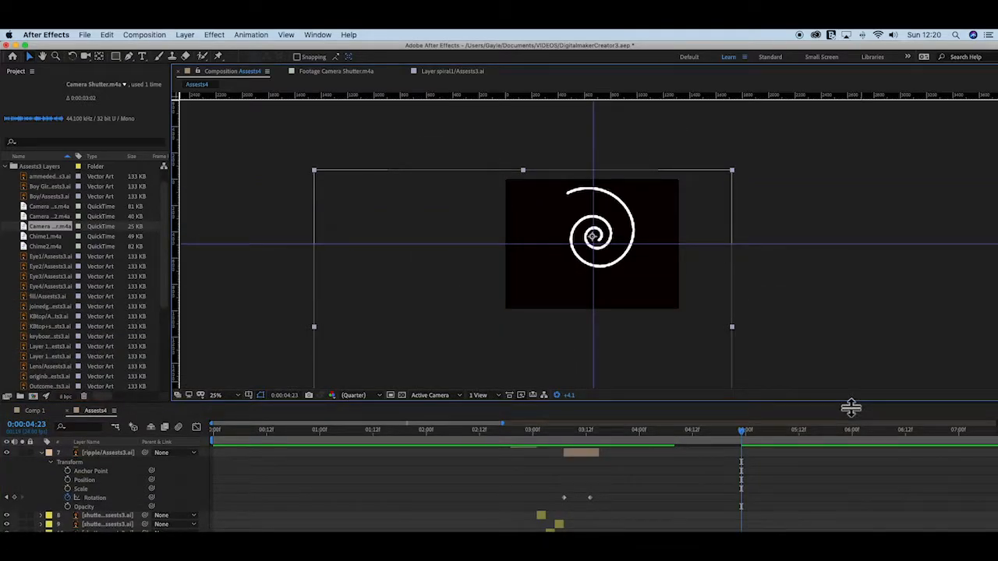
pyautogui.moveTo(850, 407); pyautogui.dragTo(826, 294)
pyautogui.moveTo(746, 324); pyautogui.dragTo(746, 353)
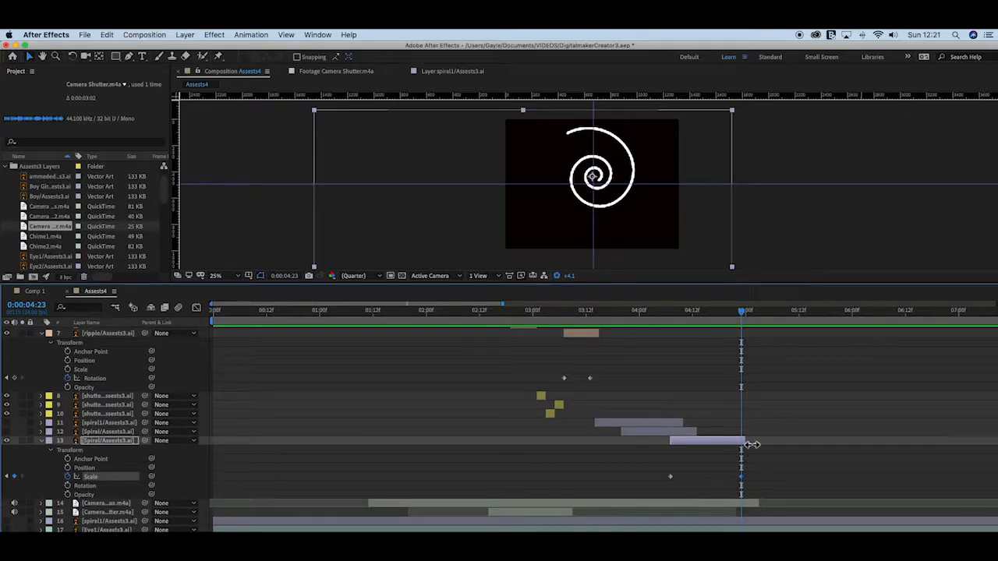
pyautogui.moveTo(751, 444); pyautogui.dragTo(822, 452)
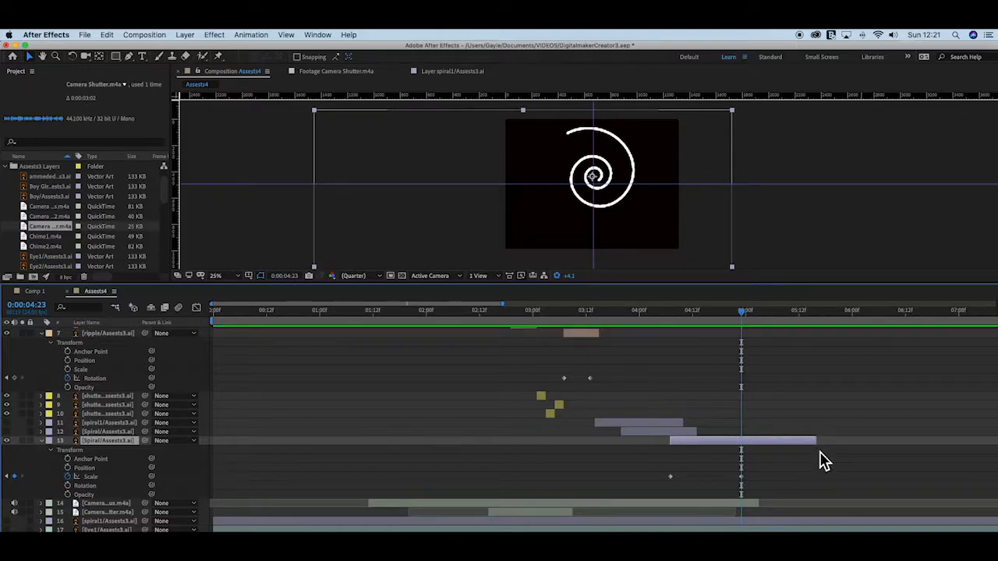
# Add another Scale keyframe to the extended Spiral layer at 0:00:05:15
pyautogui.moveTo(744, 322); pyautogui.dragTo(823, 340)
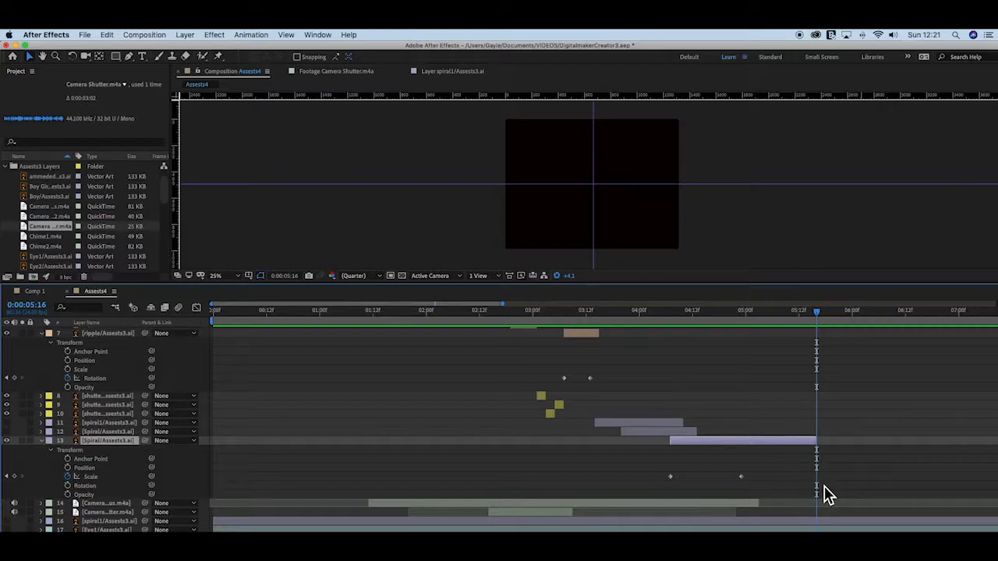
pyautogui.moveTo(818, 315); pyautogui.dragTo(814, 313)
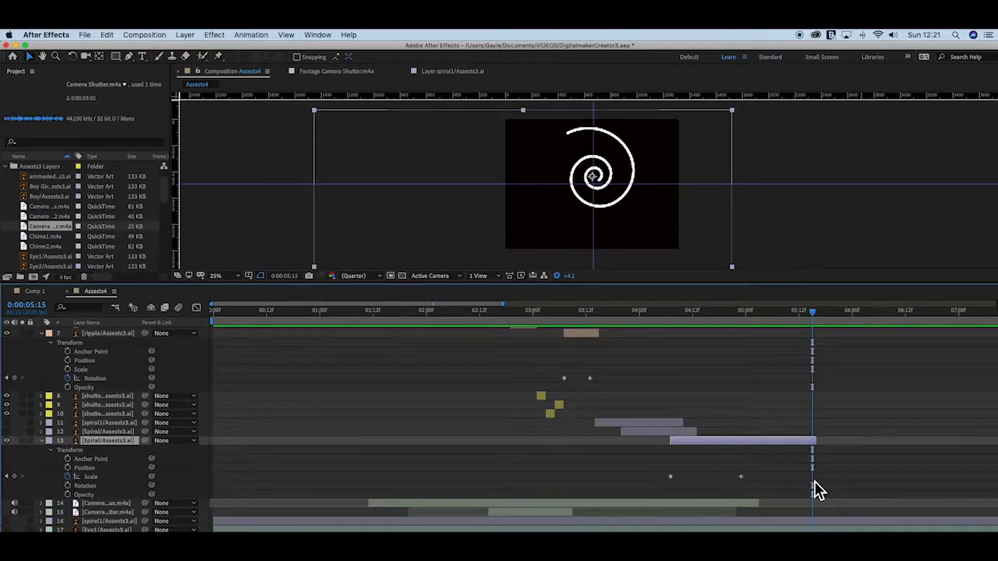
pyautogui.click(14, 477)
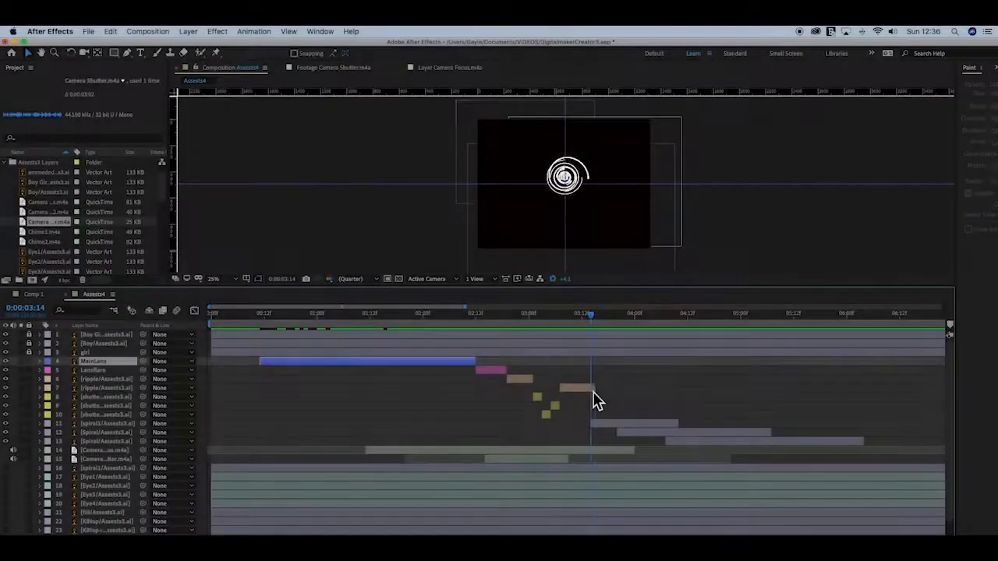
# Duplicate the MainLens layer, place the copy just above the spiral layers, and shift it to start at about 0:00:03:12
pyautogui.press('pageup')
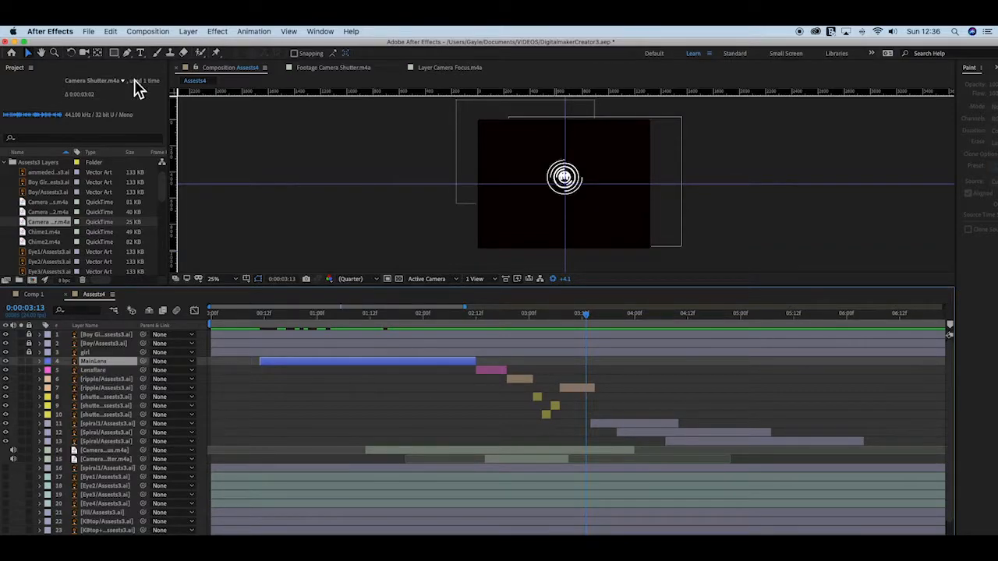
pyautogui.click(111, 32)
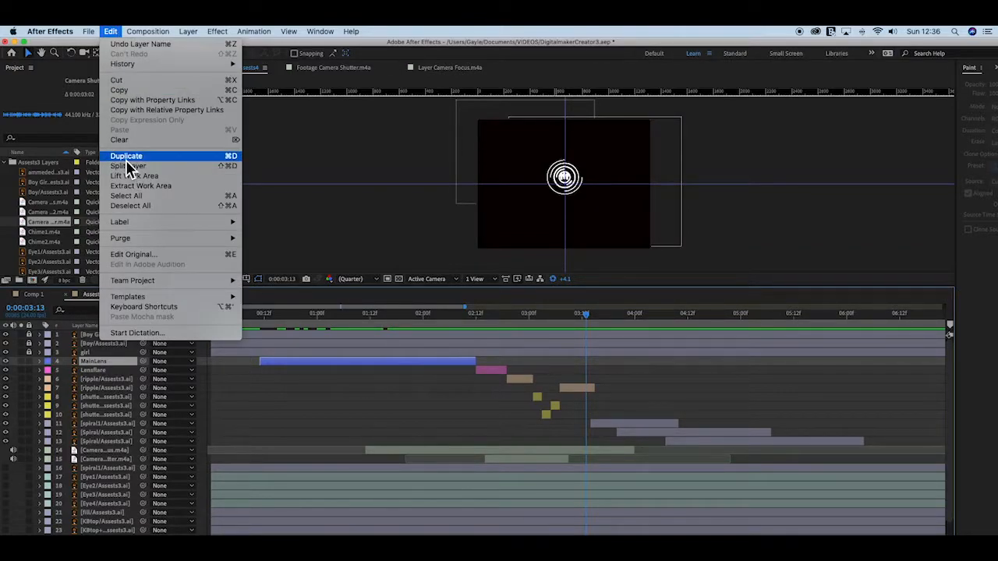
pyautogui.click(126, 157)
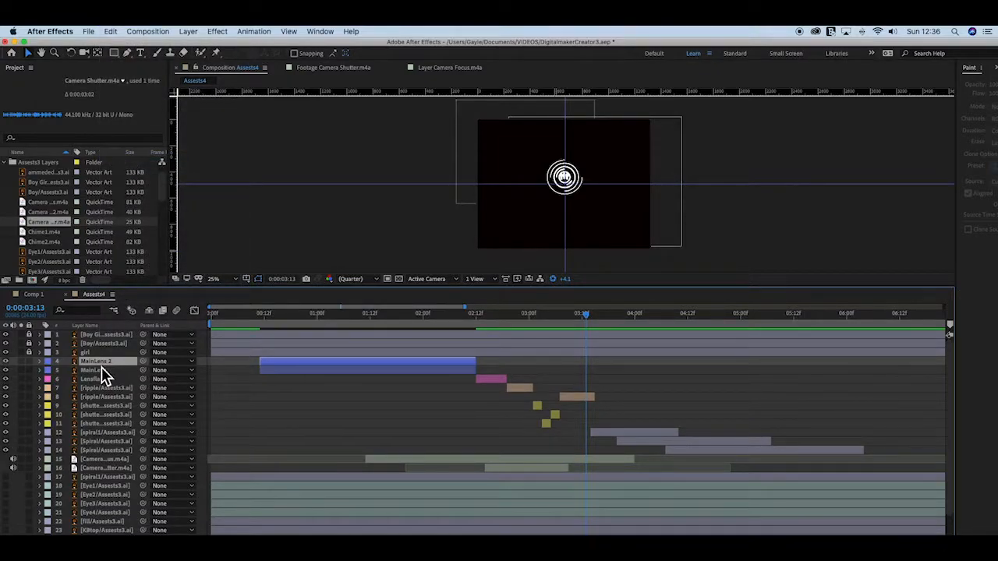
pyautogui.moveTo(97, 362); pyautogui.dragTo(107, 429)
pyautogui.moveTo(312, 435); pyautogui.dragTo(635, 431)
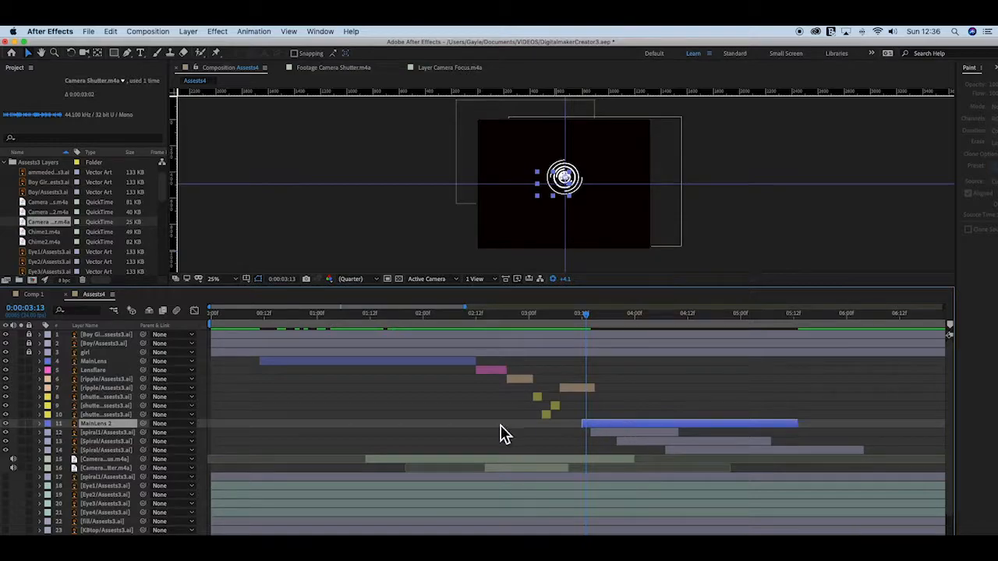
# Reveal the MainLens 2 transform keyframes, delete its first Scale keyframe at about 0:00:03:12, and scrub through the layer
pyautogui.click(40, 425)
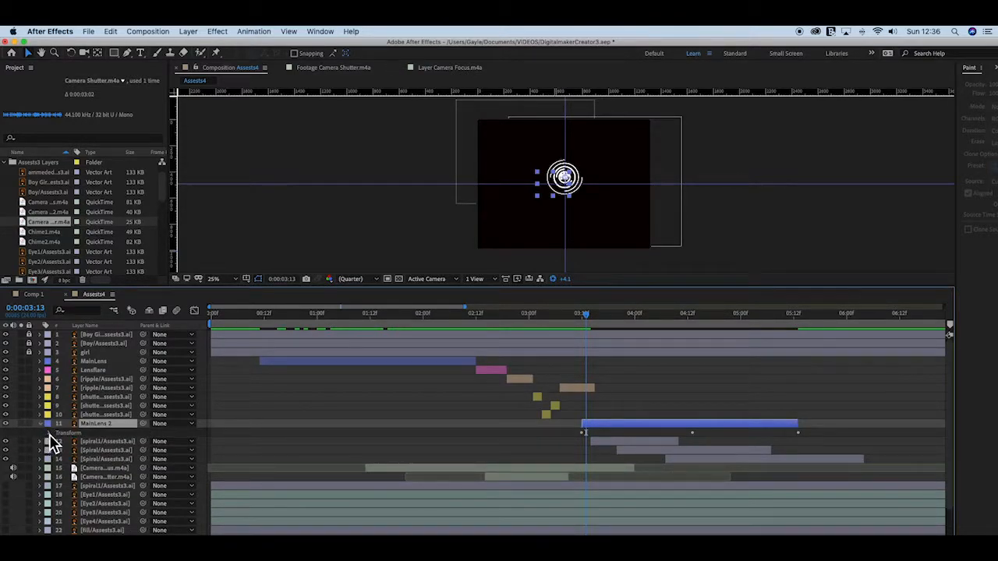
pyautogui.click(49, 433)
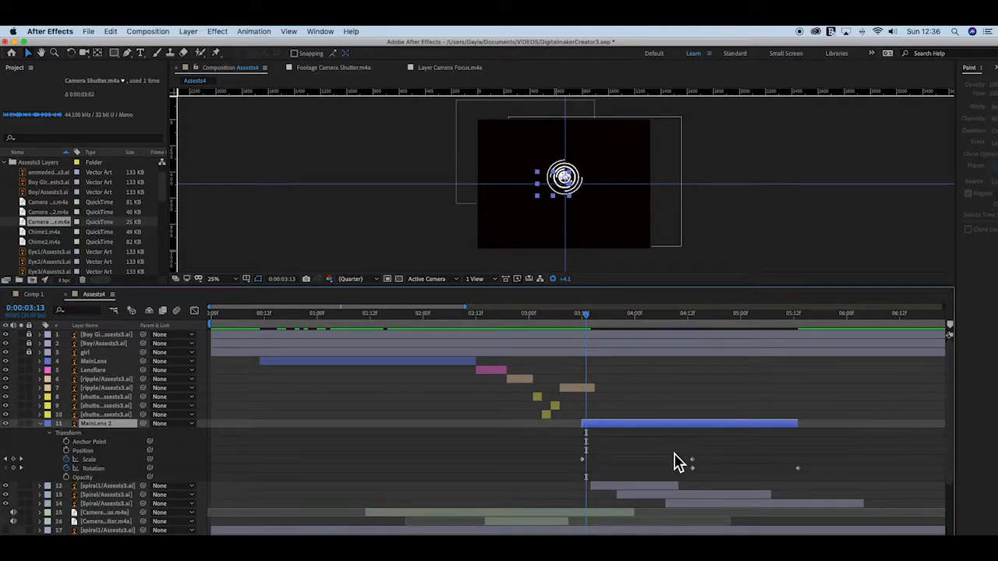
pyautogui.moveTo(588, 317); pyautogui.dragTo(696, 357)
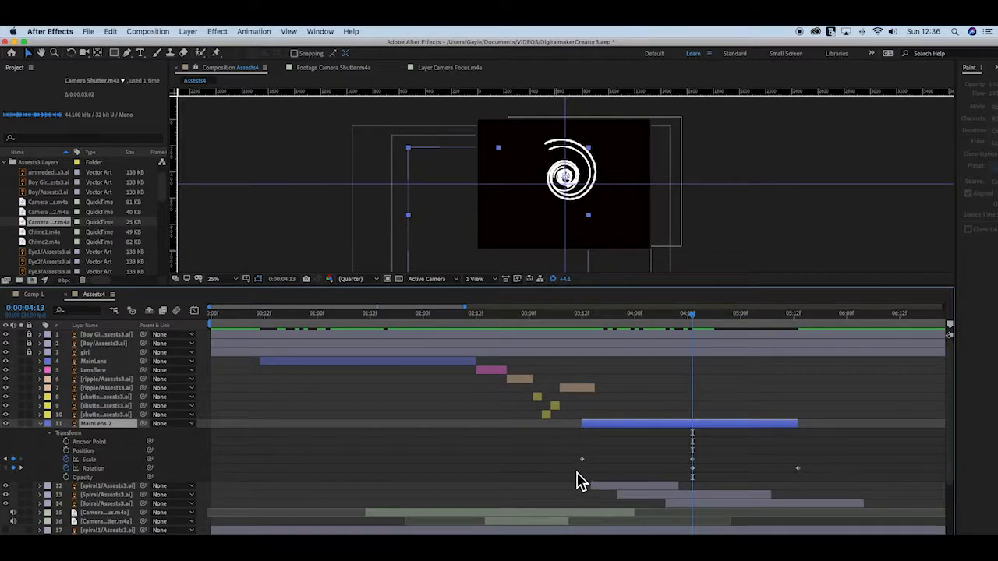
pyautogui.moveTo(586, 468)
pyautogui.moveTo(694, 315); pyautogui.dragTo(613, 361)
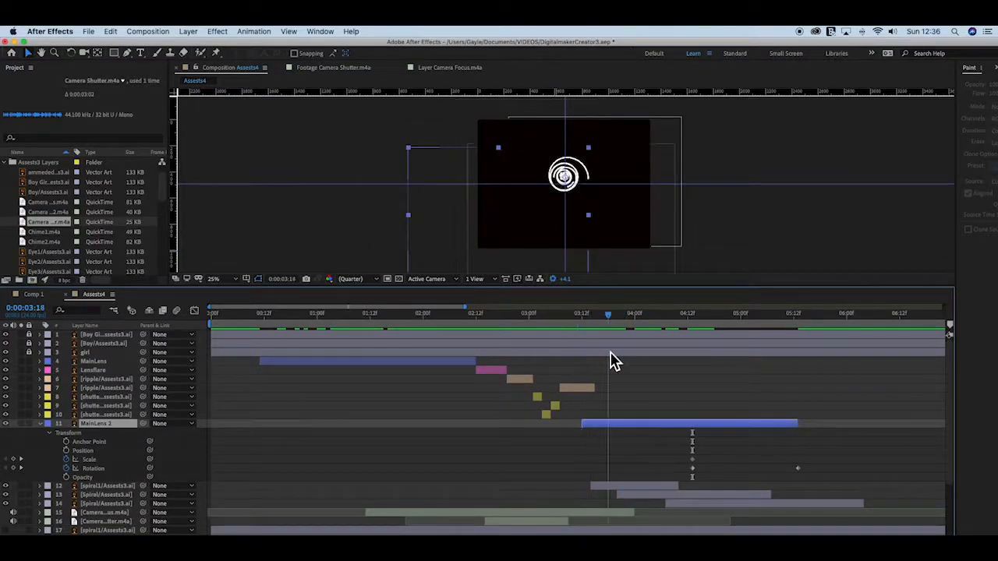
# Hide the three Spiral layers below MainLens 2 and shift MainLens 2 to start at about 0:00:03:14
pyautogui.click(6, 486)
pyautogui.click(6, 495)
pyautogui.click(7, 505)
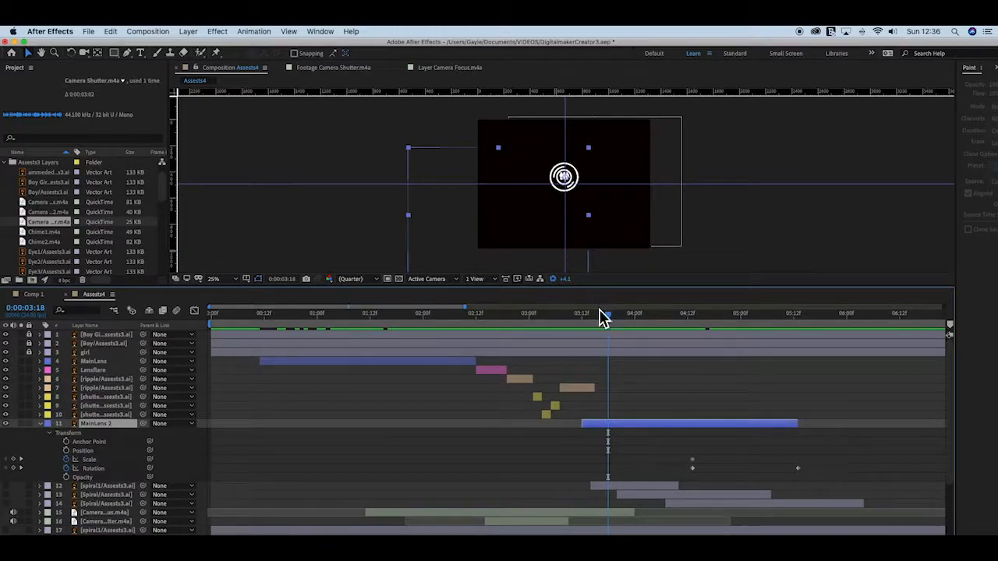
pyautogui.moveTo(610, 316); pyautogui.dragTo(590, 335)
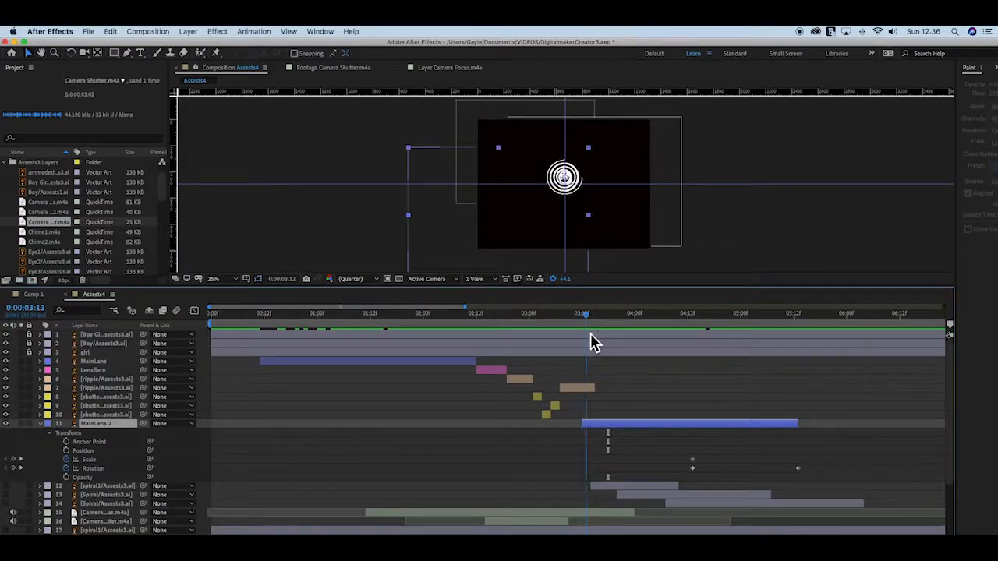
pyautogui.moveTo(595, 428); pyautogui.dragTo(605, 429)
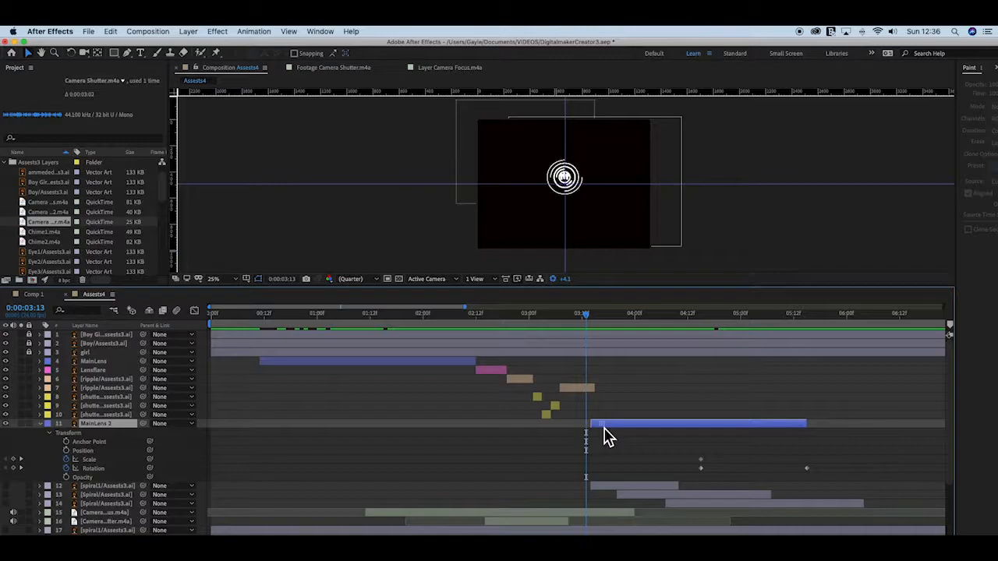
# Scrub through the MainLens 2 animation and trim the layer's end to about 0:00:04:00
pyautogui.moveTo(588, 318); pyautogui.dragTo(719, 380)
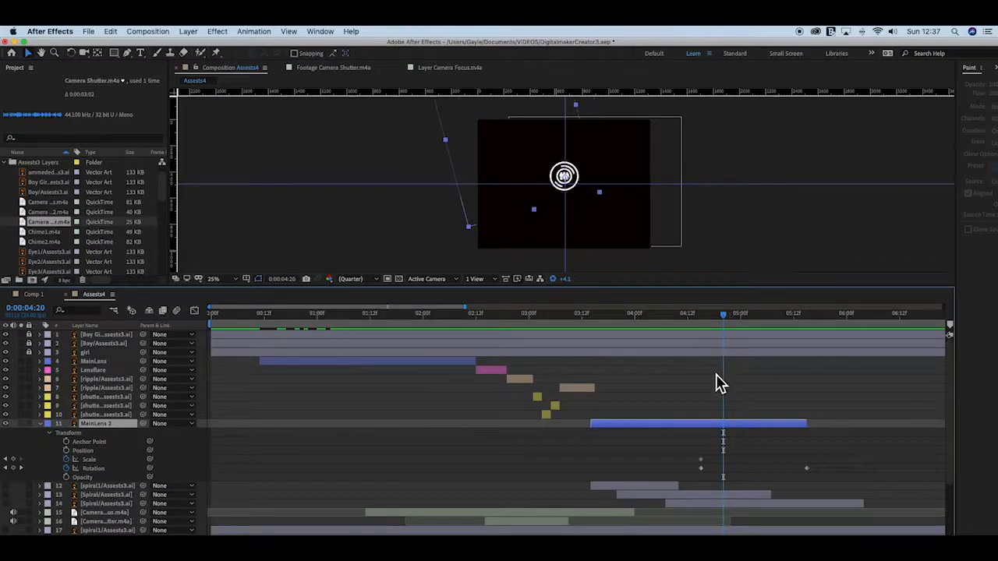
pyautogui.click(302, 481)
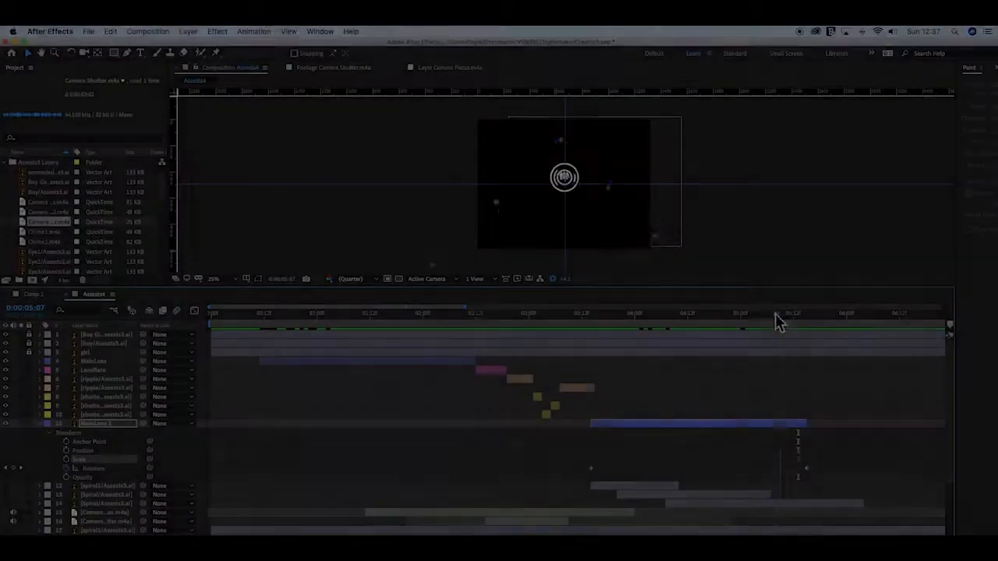
pyautogui.moveTo(775, 314); pyautogui.dragTo(741, 315)
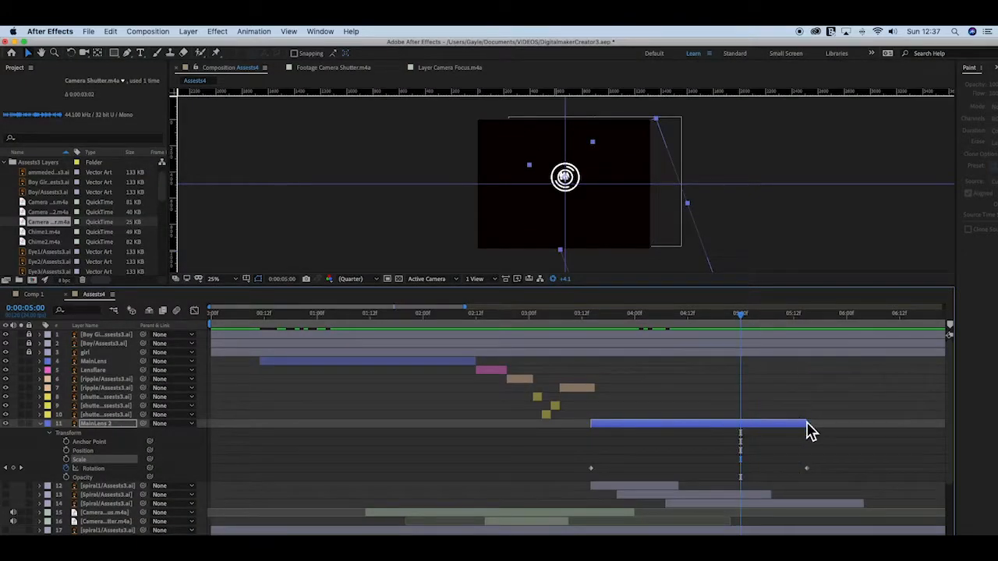
pyautogui.moveTo(810, 425); pyautogui.dragTo(636, 431)
pyautogui.moveTo(745, 315); pyautogui.dragTo(601, 332)
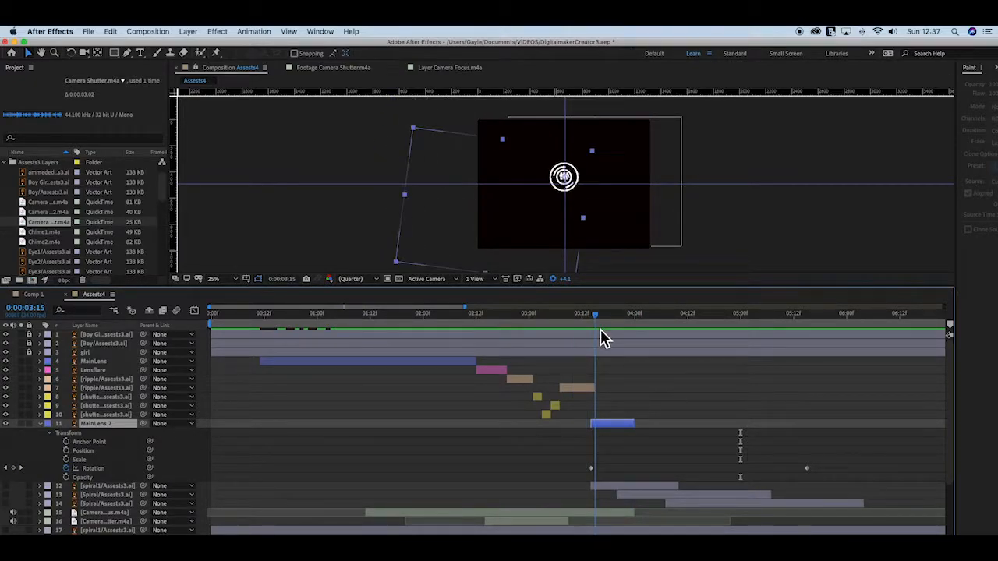
# Shift the three Spiral layers below MainLens 2 together so the first one starts at about 0:00:03:22
pyautogui.click(653, 488)
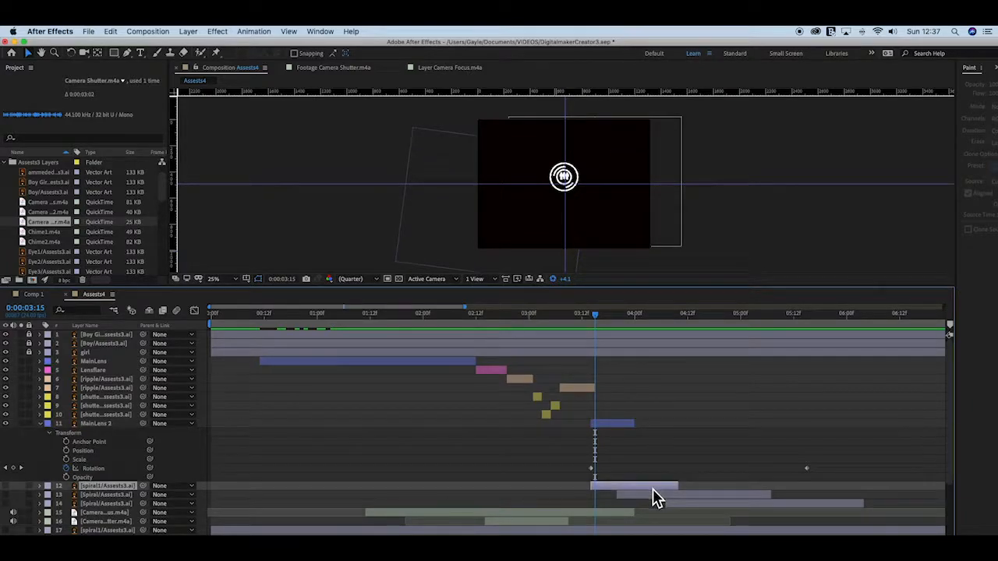
pyautogui.keyDown('shift'); pyautogui.click(659, 496); pyautogui.keyUp('shift')
pyautogui.keyDown('shift'); pyautogui.click(682, 505); pyautogui.keyUp('shift')
pyautogui.moveTo(656, 490); pyautogui.dragTo(687, 489)
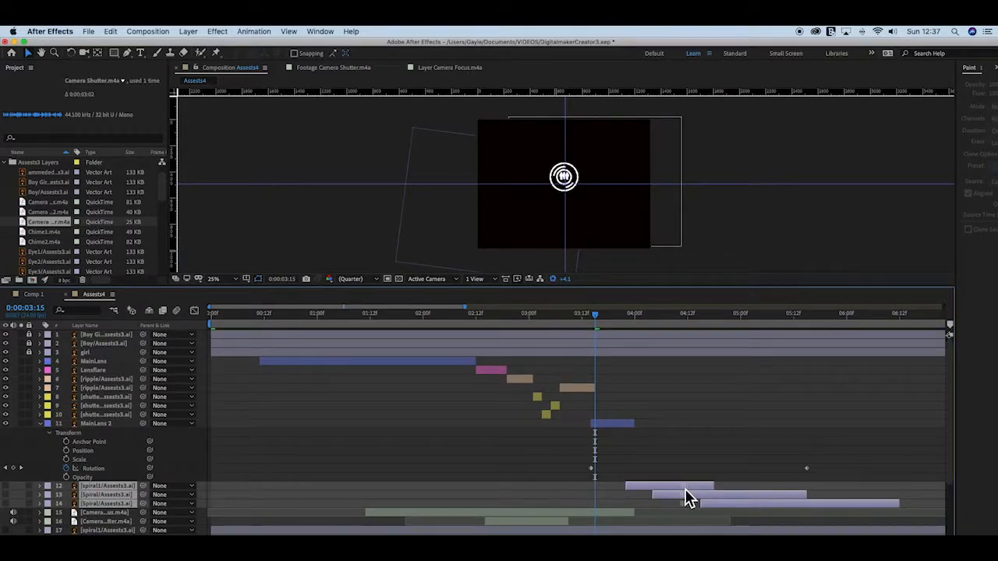
# Duplicate the Boy Girl, Boy and girl layers, then lock and hide the three originals
pyautogui.moveTo(597, 315); pyautogui.dragTo(178, 309)
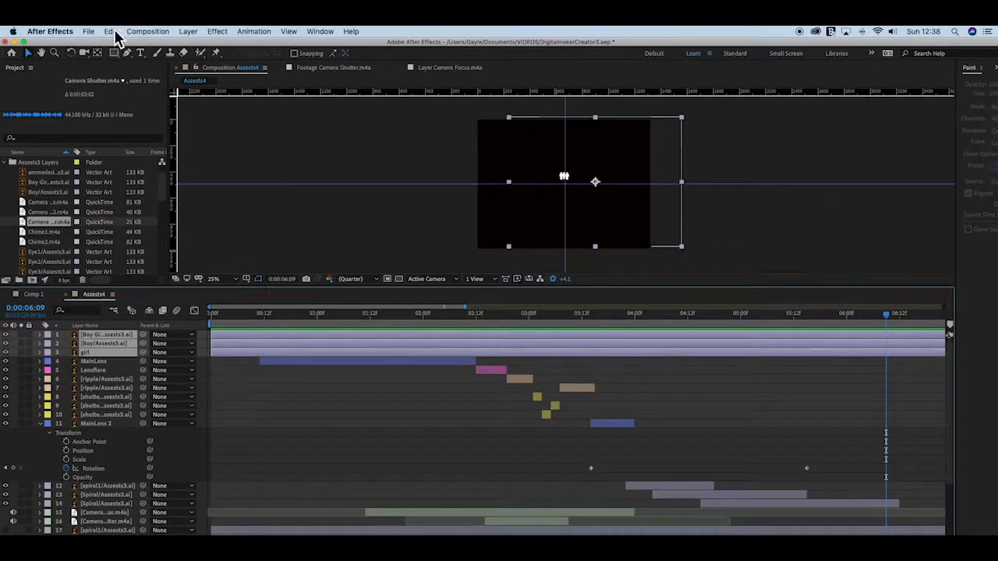
pyautogui.click(111, 32)
pyautogui.click(145, 158)
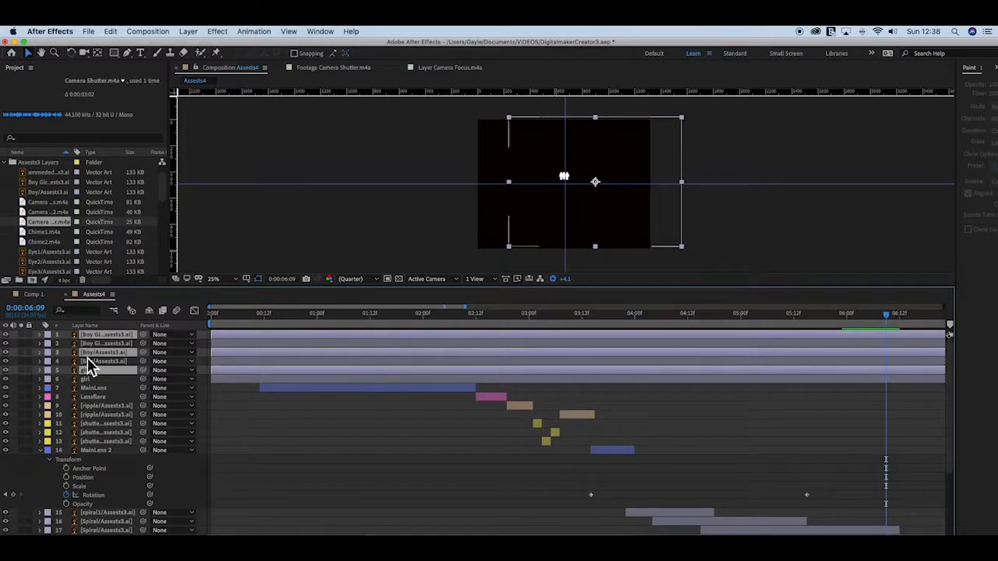
pyautogui.click(11, 371)
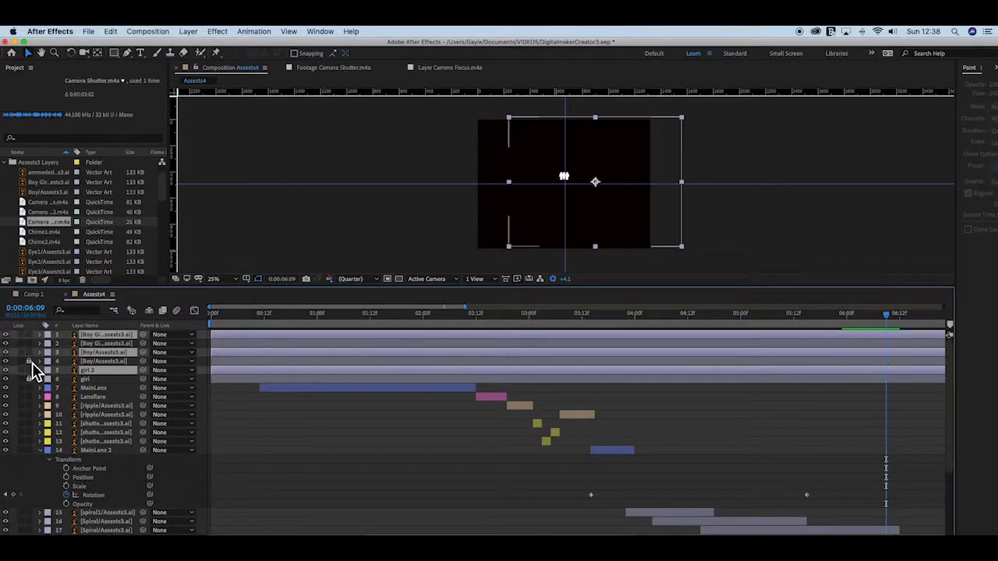
pyautogui.click(29, 344)
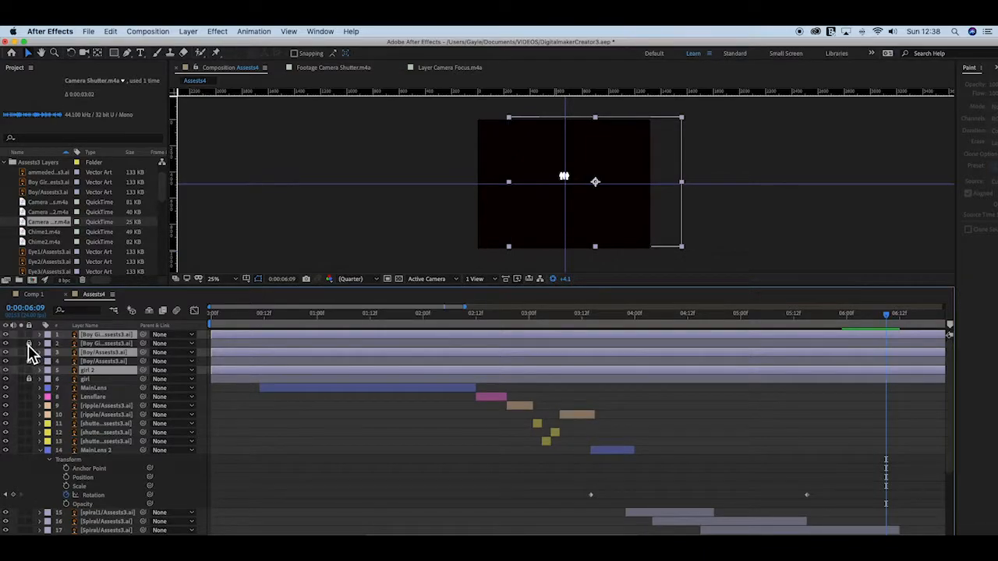
pyautogui.click(28, 361)
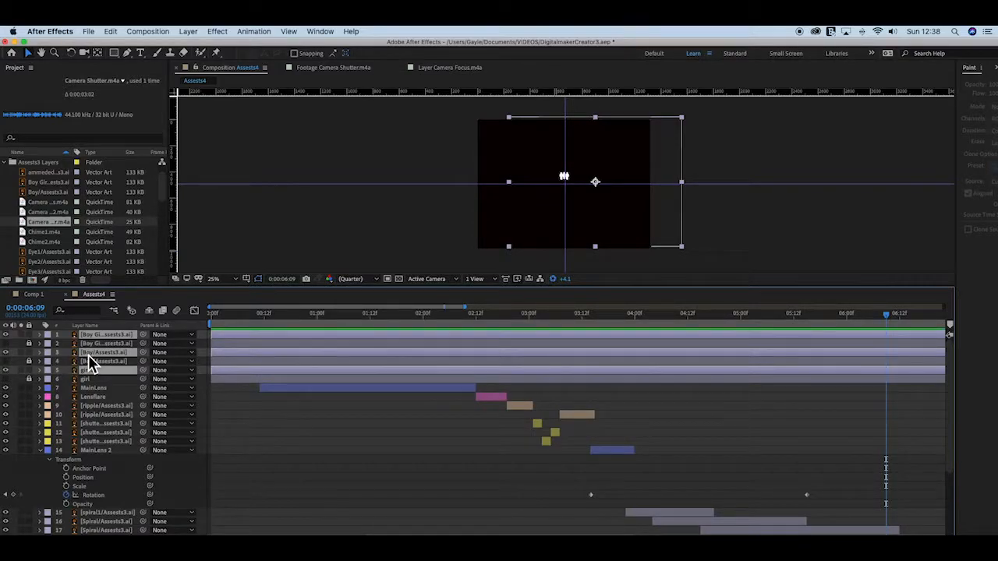
# Move the three duplicated figure layers below the Spiral layers and trim their starts to 0:00:03:22
pyautogui.moveTo(100, 346); pyautogui.dragTo(104, 534)
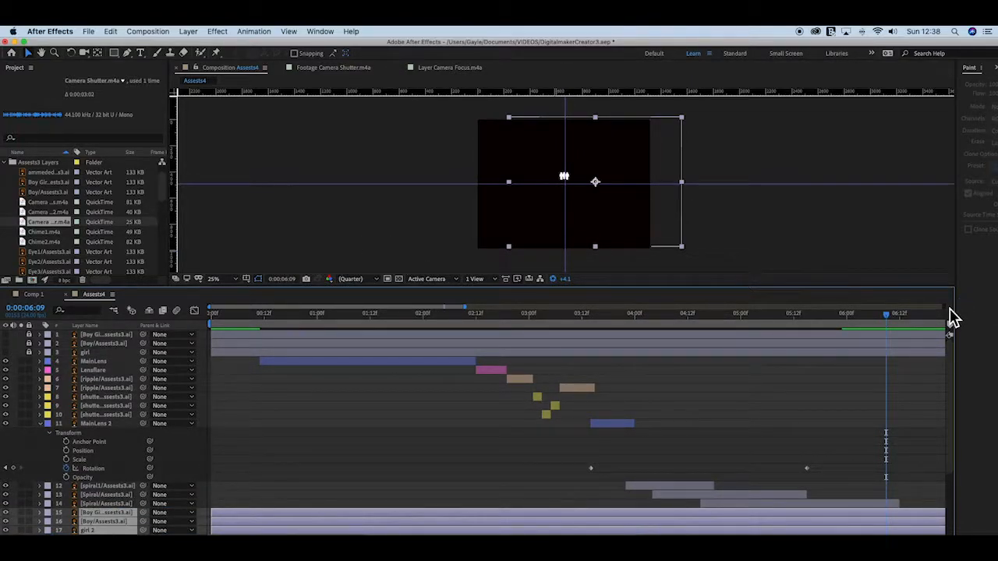
pyautogui.moveTo(888, 315); pyautogui.dragTo(637, 336)
pyautogui.scroll(-1, 629, 340)
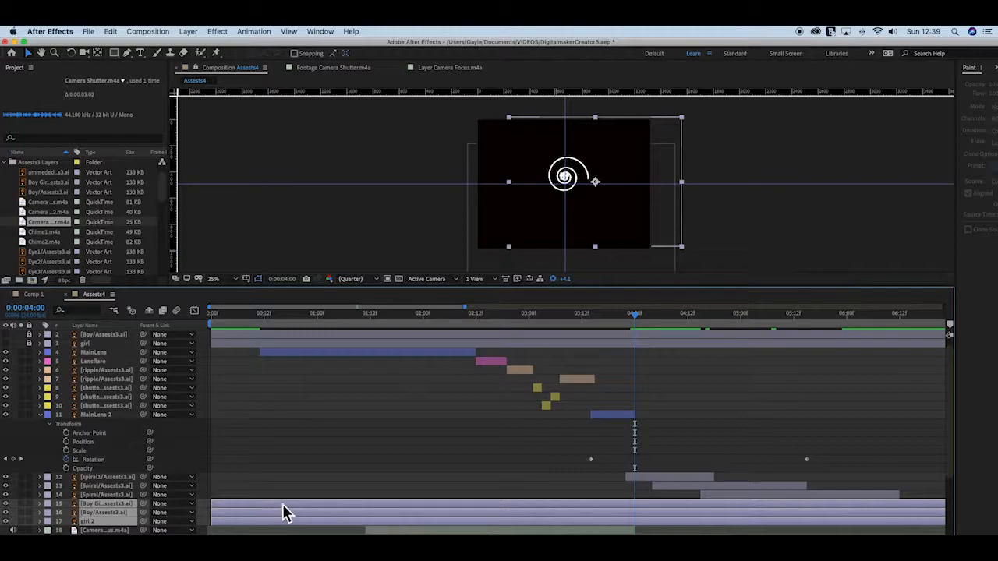
pyautogui.moveTo(216, 506); pyautogui.dragTo(629, 508)
# Open the duplicated Boy and Boy Girl layers in the Layer view and move their anchor points closer to the figures
pyautogui.doubleClick(679, 518)
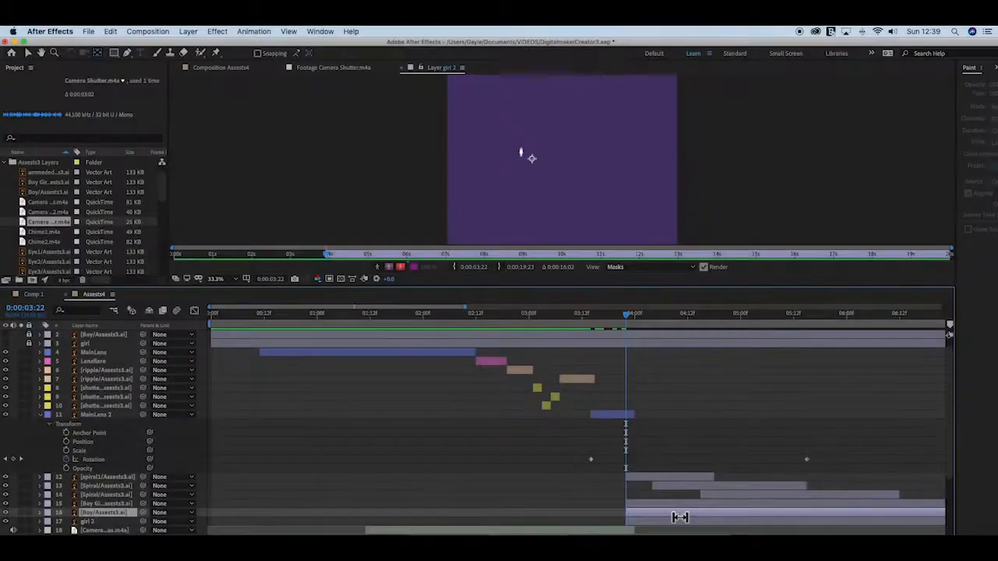
pyautogui.doubleClick(678, 518)
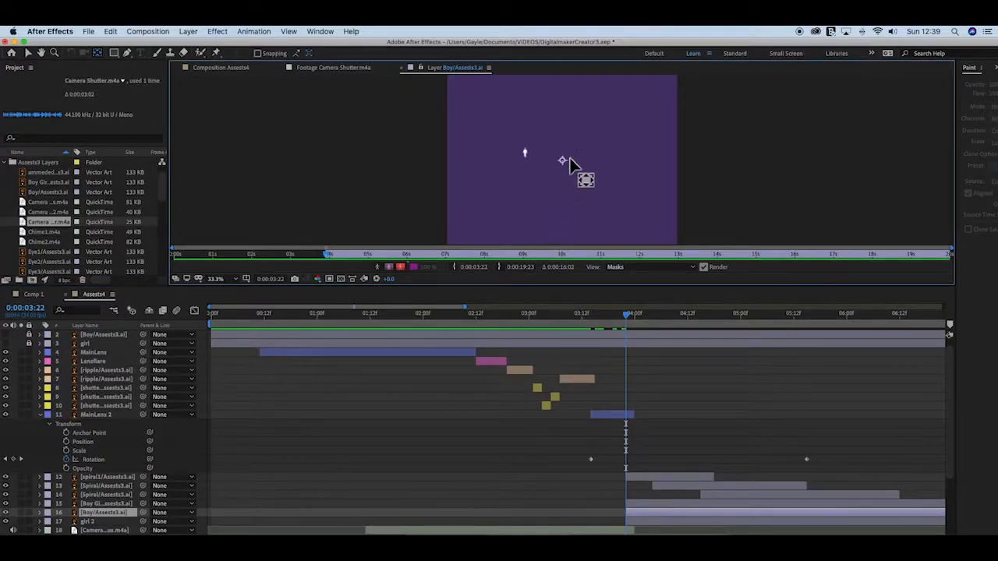
pyautogui.moveTo(561, 161); pyautogui.dragTo(525, 171)
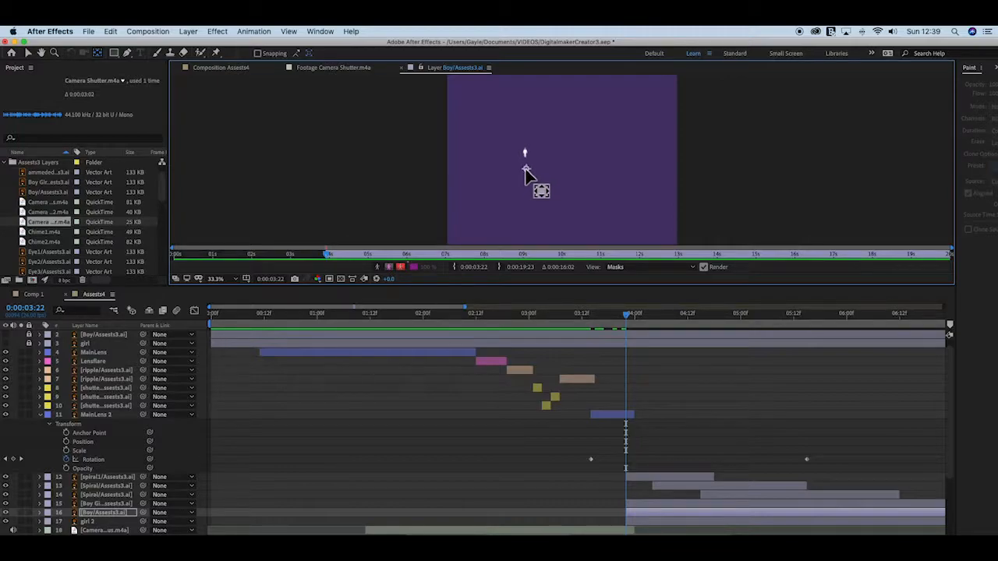
pyautogui.click(679, 508)
pyautogui.moveTo(562, 161); pyautogui.dragTo(501, 166)
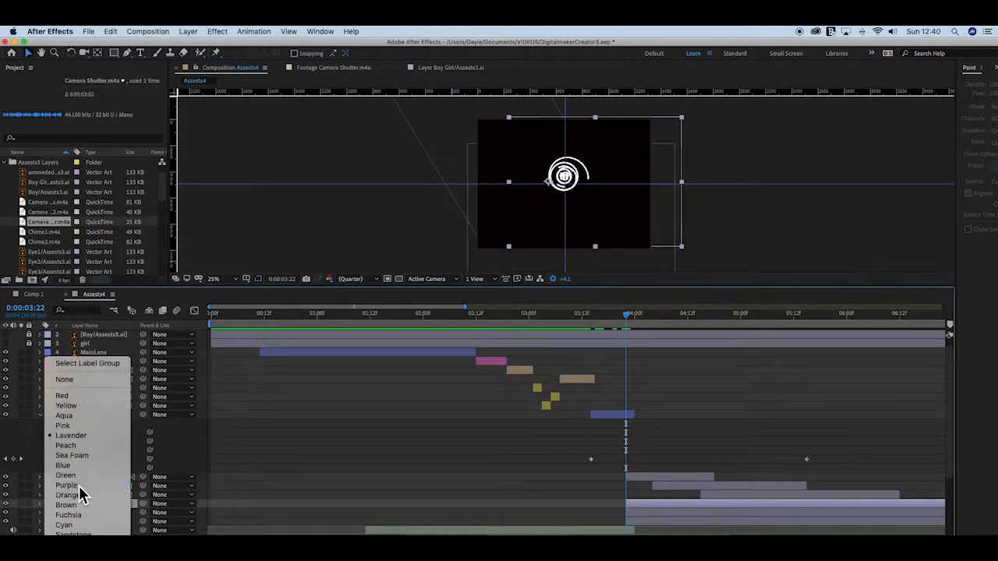
# Set the label colour of the duplicated Boy Girl, Boy and girl 2 layers to Purple
pyautogui.click(81, 492)
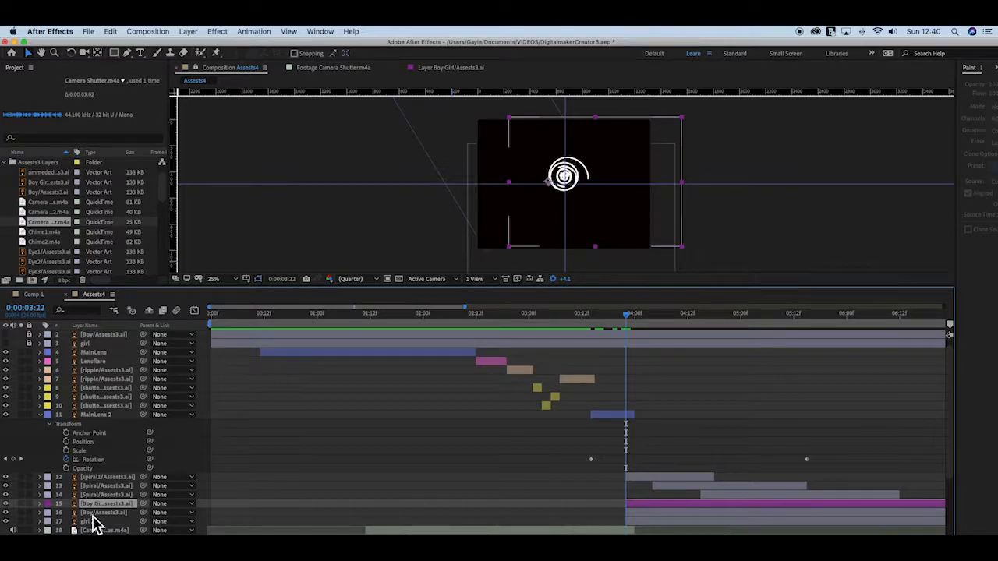
pyautogui.click(92, 513)
pyautogui.click(48, 513)
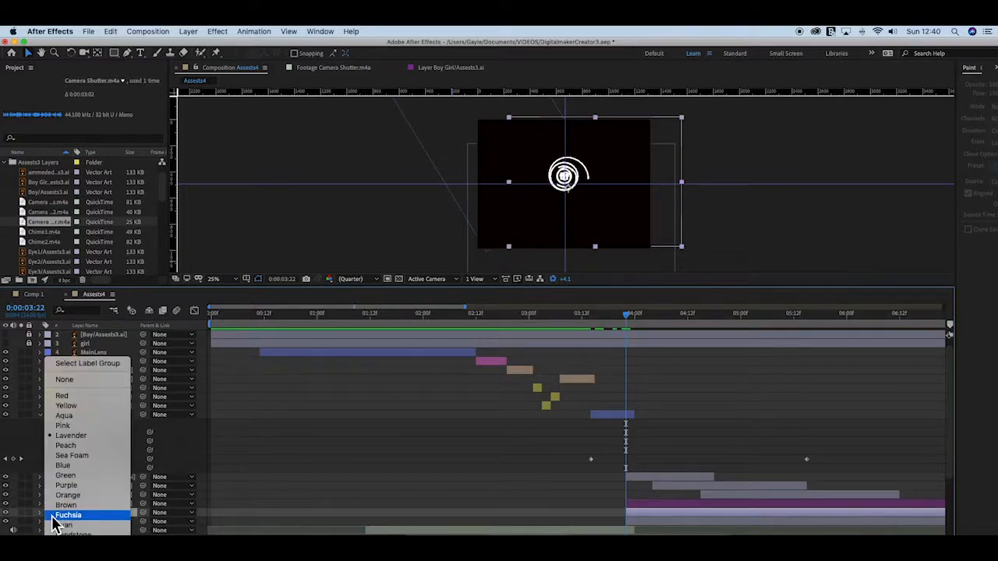
pyautogui.click(55, 516)
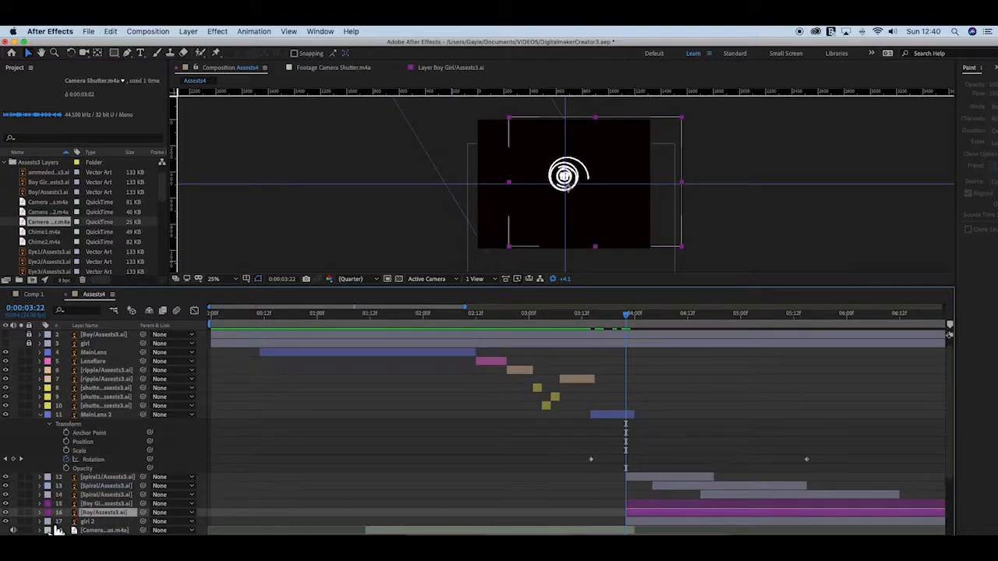
pyautogui.click(55, 526)
pyautogui.click(70, 494)
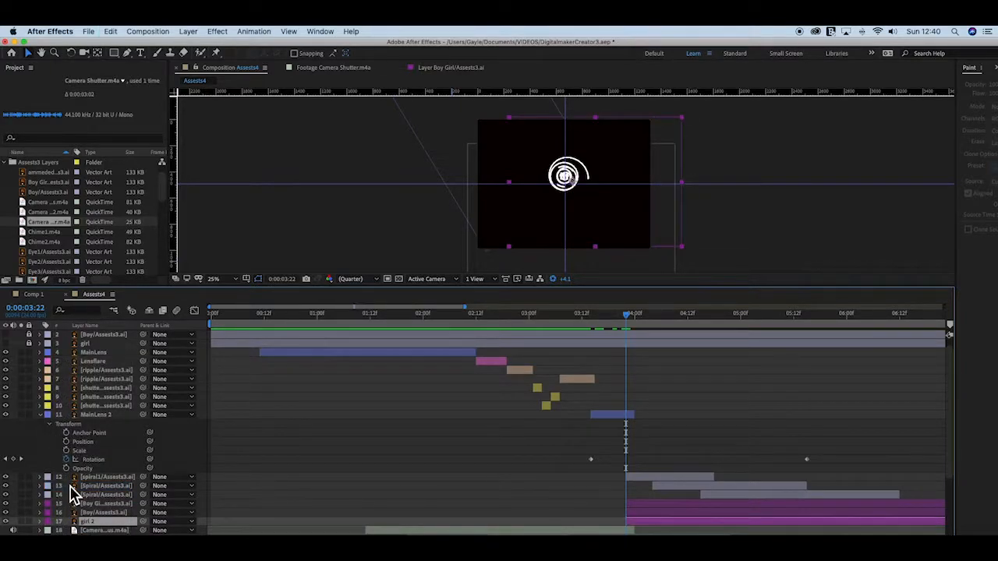
# Stagger the three purple figure layers, trimming the Boy Girl layer to run from about 0:00:05:02 to 0:00:06:12
pyautogui.click(639, 506)
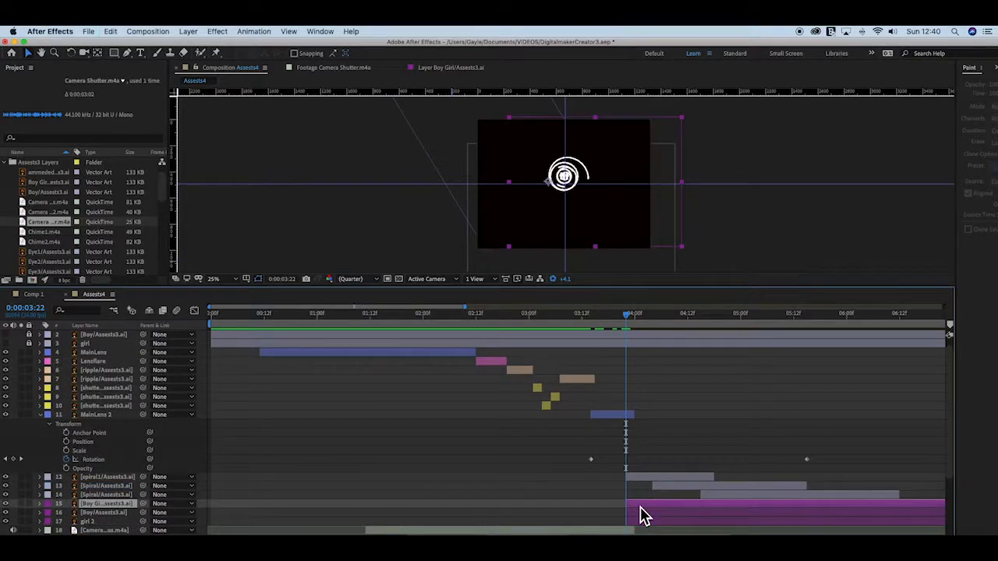
pyautogui.click(640, 514)
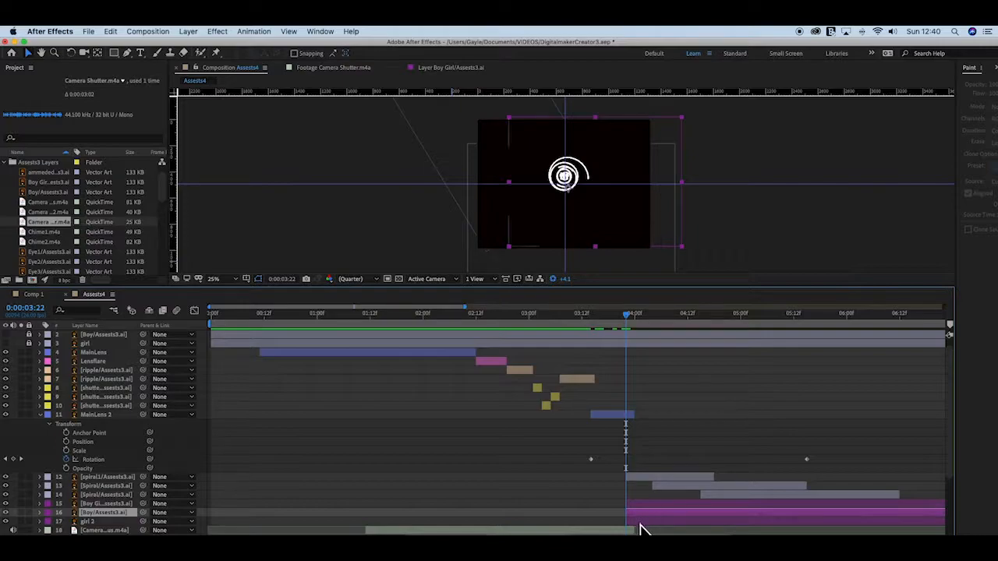
pyautogui.click(640, 523)
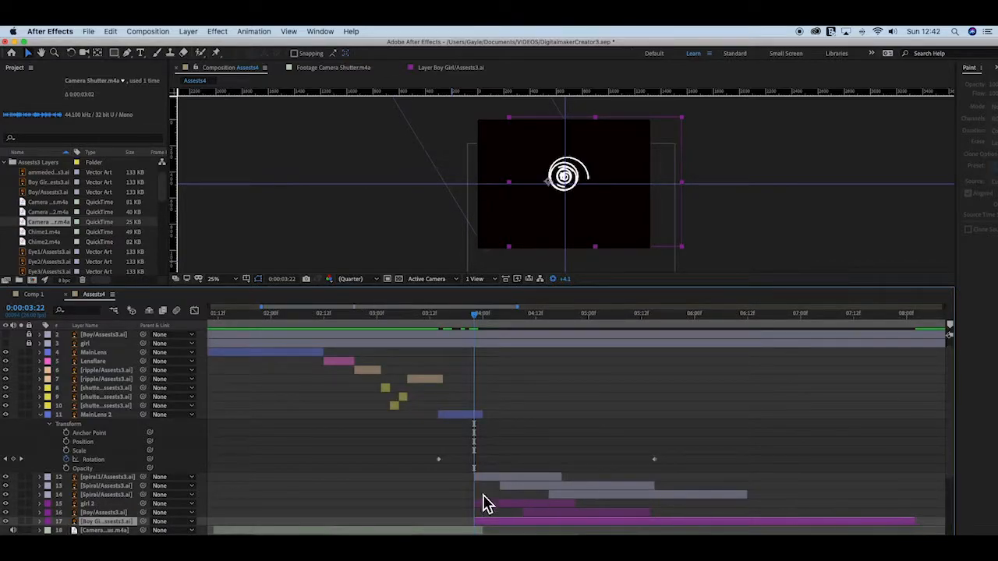
pyautogui.moveTo(478, 525); pyautogui.dragTo(603, 530)
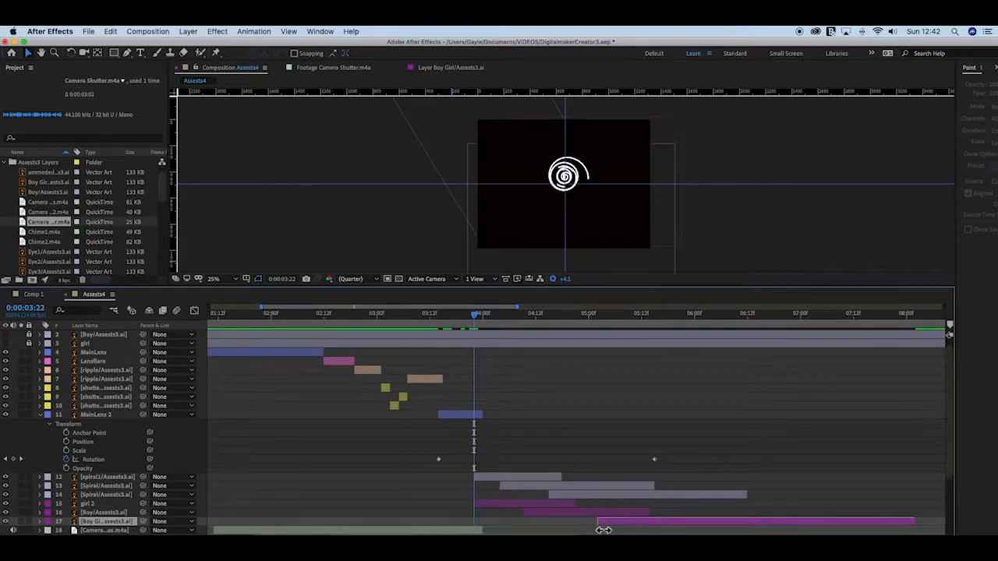
pyautogui.moveTo(918, 524); pyautogui.dragTo(750, 514)
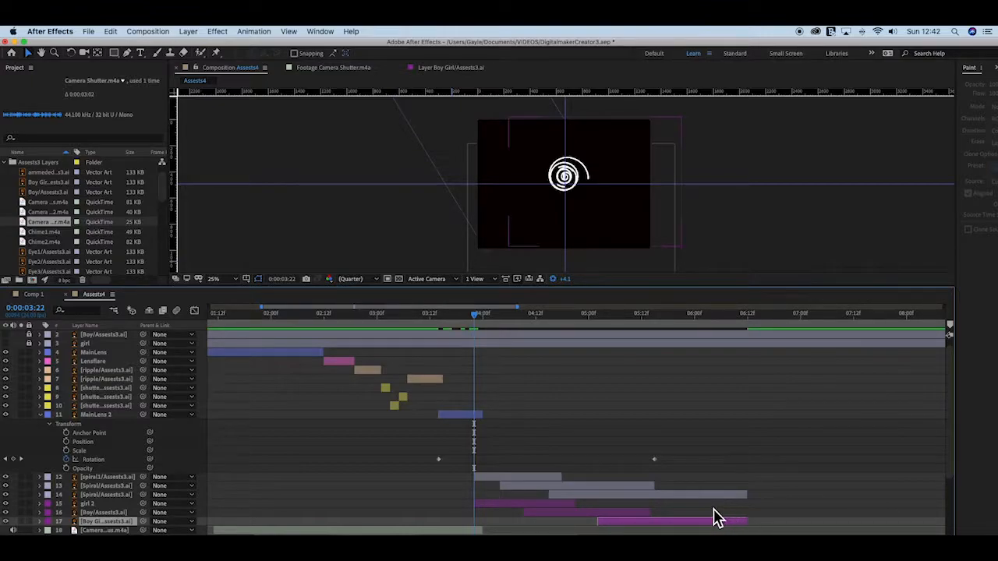
# Extend the three Spiral layers to end at about 0:00:05:02, 0:00:05:22 and 0:00:06:18, shifting the middle one to start at about 0:00:04:06
pyautogui.click(558, 477)
pyautogui.moveTo(557, 477); pyautogui.dragTo(595, 485)
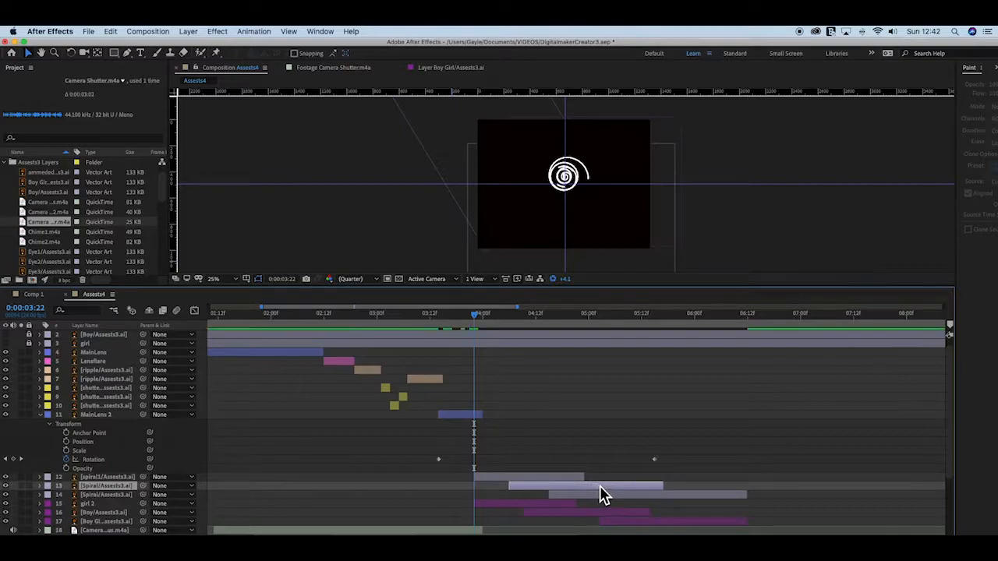
pyautogui.moveTo(663, 486); pyautogui.dragTo(686, 488)
pyautogui.moveTo(589, 480); pyautogui.dragTo(597, 479)
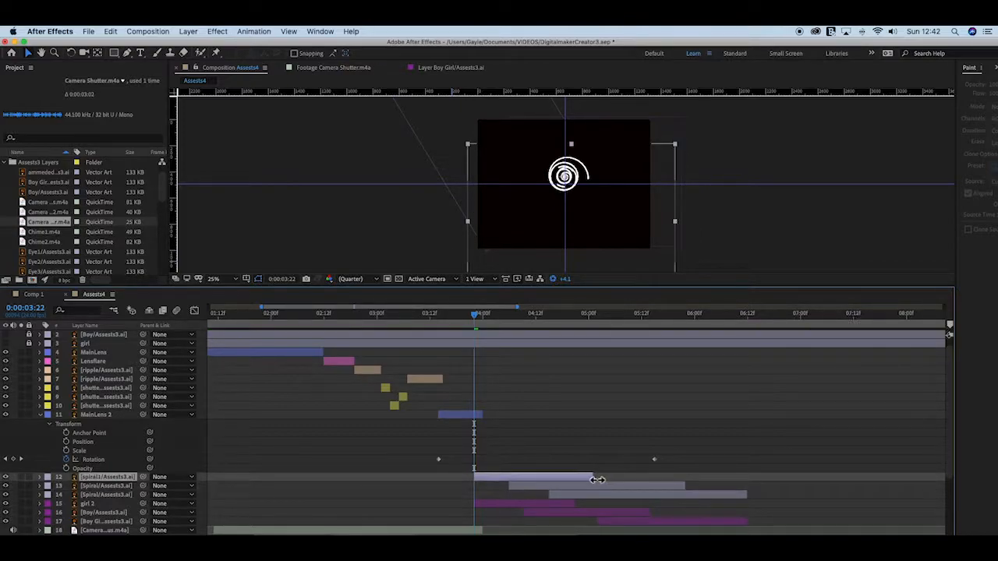
pyautogui.click(663, 497)
pyautogui.moveTo(748, 502); pyautogui.dragTo(770, 501)
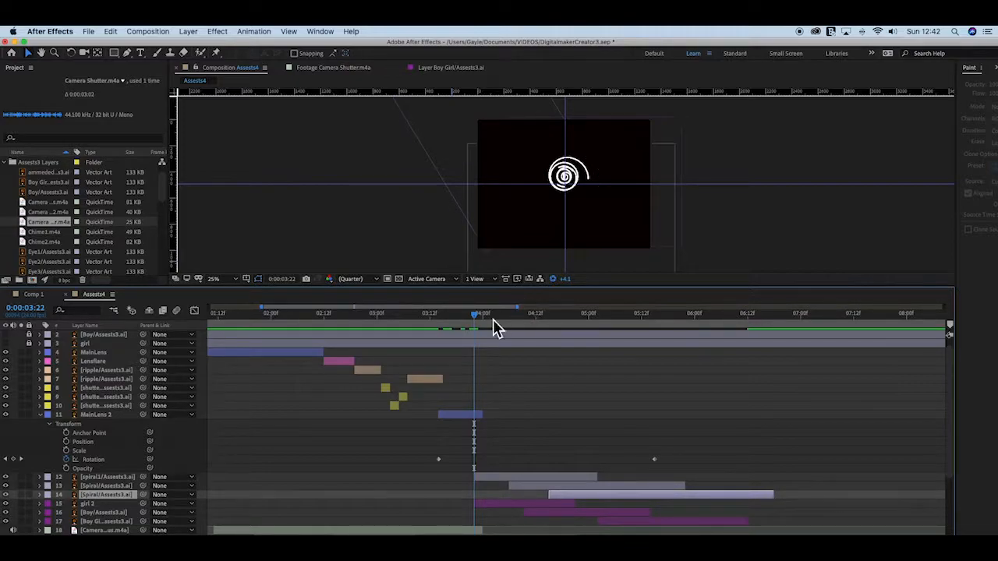
pyautogui.moveTo(498, 323); pyautogui.dragTo(776, 413)
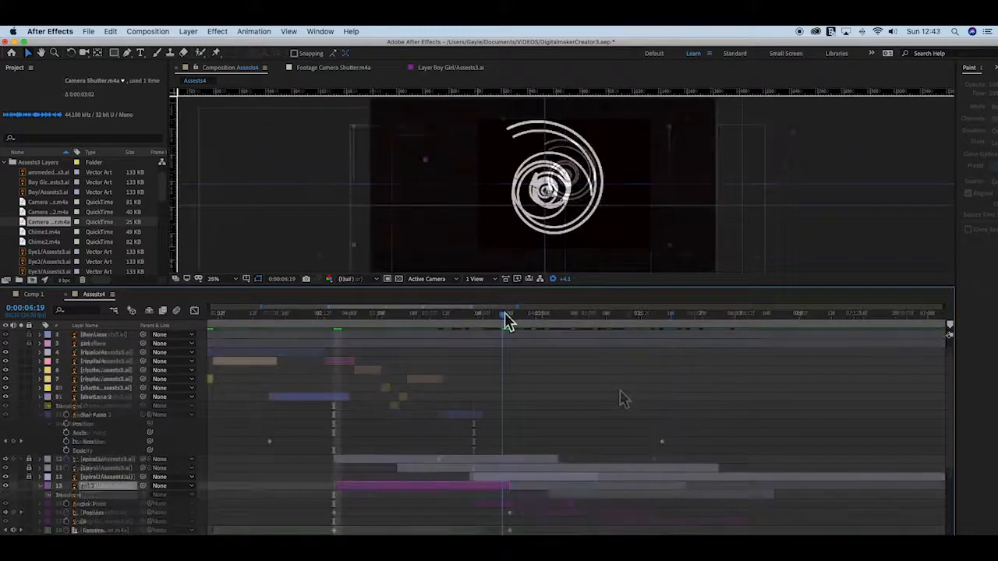
# At 0:00:04:08, move the girl 2 layer's anchor point up and to the left with the Pan Behind tool and scrub its motion
pyautogui.moveTo(503, 318); pyautogui.dragTo(418, 308)
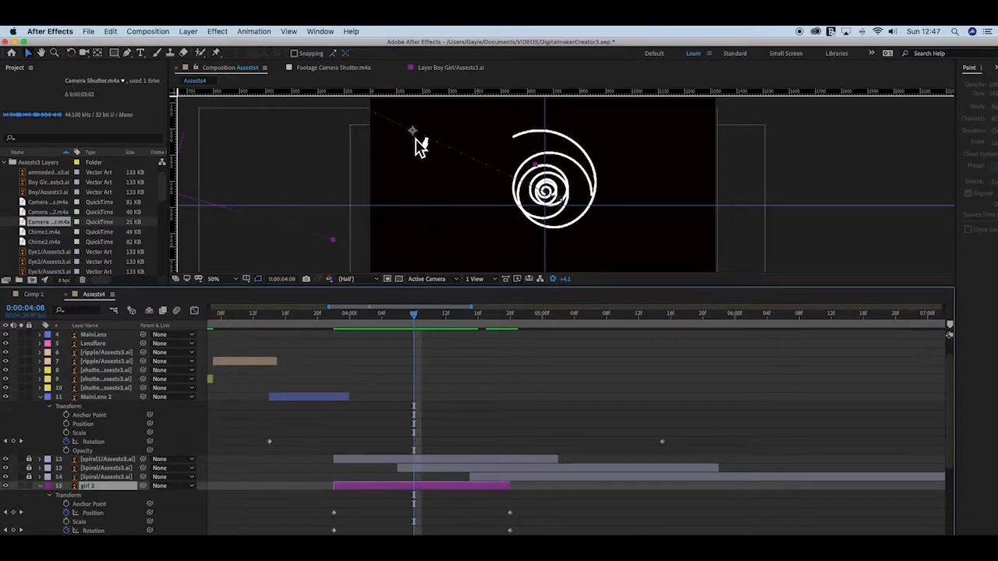
pyautogui.click(98, 53)
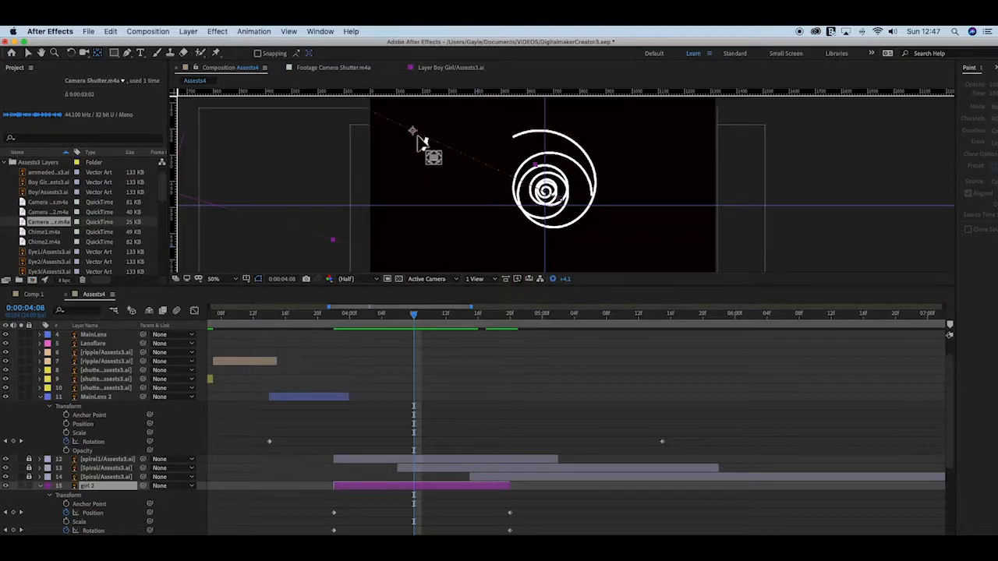
pyautogui.moveTo(414, 138); pyautogui.dragTo(405, 125)
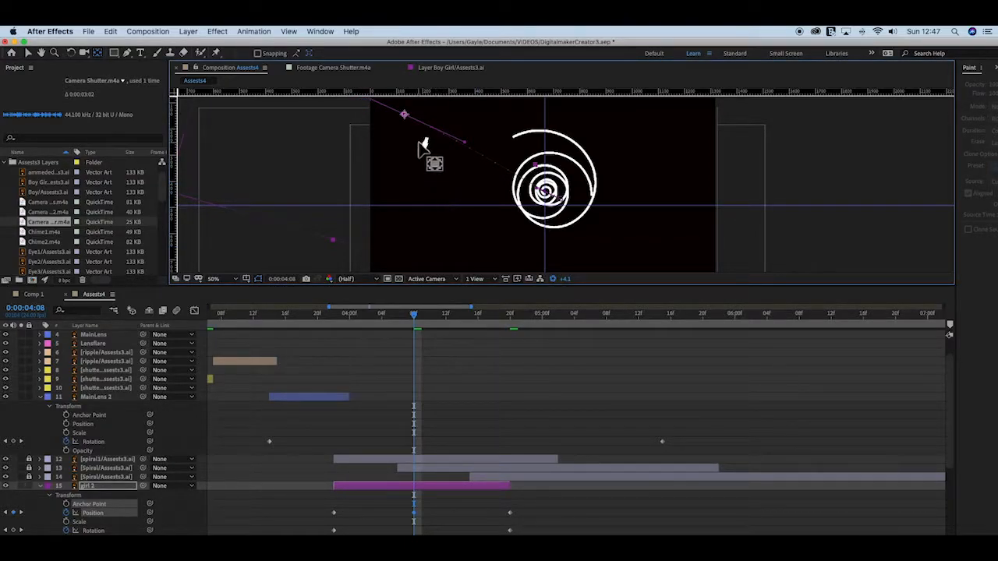
pyautogui.moveTo(404, 114); pyautogui.dragTo(396, 105)
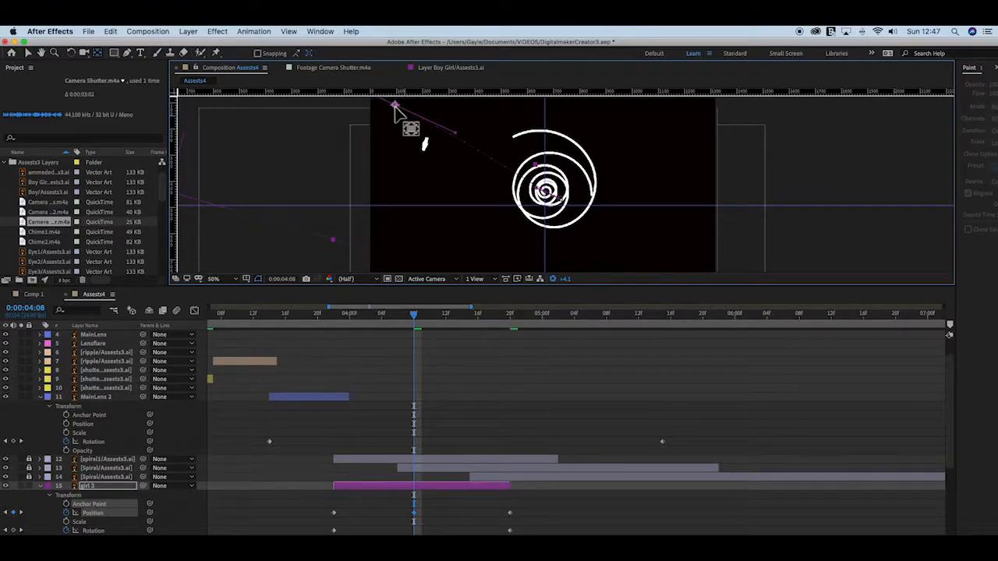
pyautogui.moveTo(415, 319); pyautogui.dragTo(338, 385)
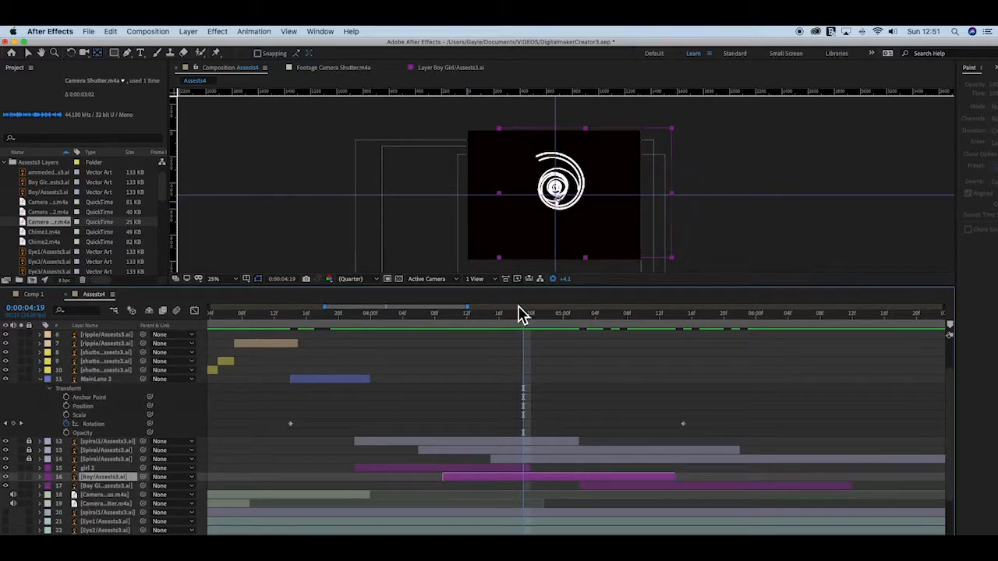
pyautogui.moveTo(525, 321); pyautogui.dragTo(521, 345)
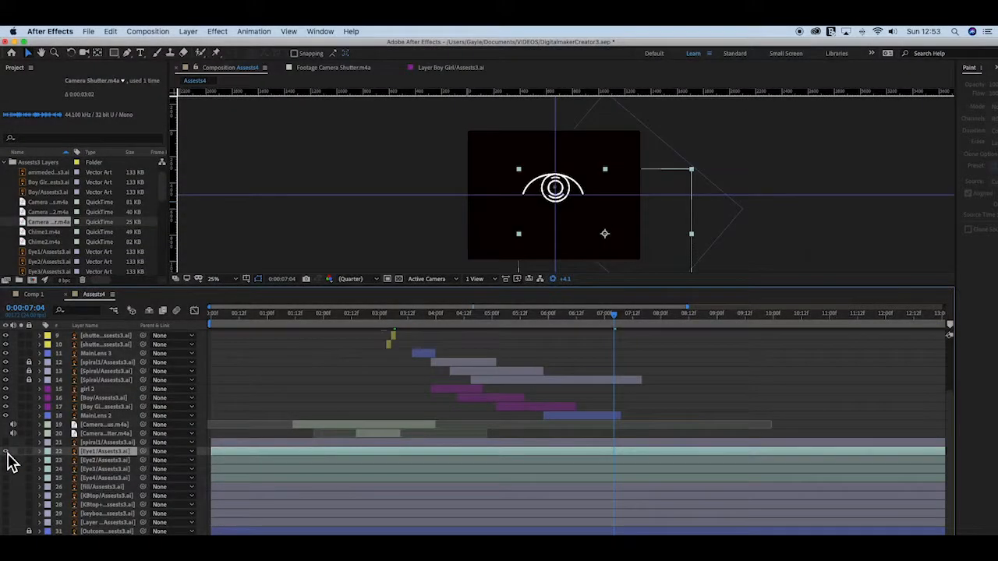
# Trim the Eye1 layer to run from about 0:00:06:22 to 0:00:07:12 and extend MainLens 2 to about 0:00:08:22
pyautogui.moveTo(941, 452); pyautogui.dragTo(724, 452)
pyautogui.moveTo(215, 452); pyautogui.dragTo(612, 452)
pyautogui.moveTo(735, 452); pyautogui.dragTo(620, 452)
pyautogui.click(611, 328)
pyautogui.moveTo(610, 328); pyautogui.dragTo(617, 328)
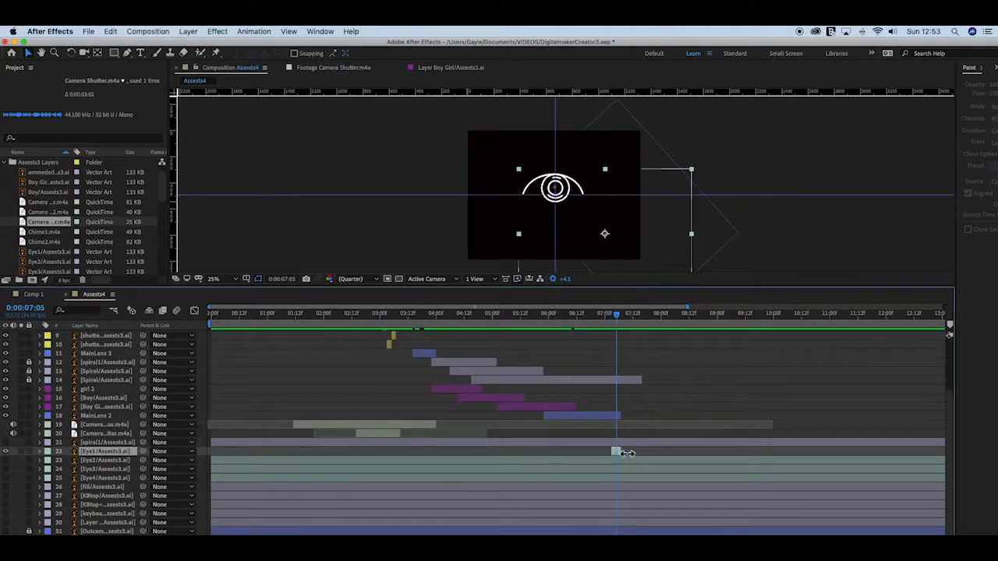
pyautogui.moveTo(621, 415); pyautogui.dragTo(711, 415)
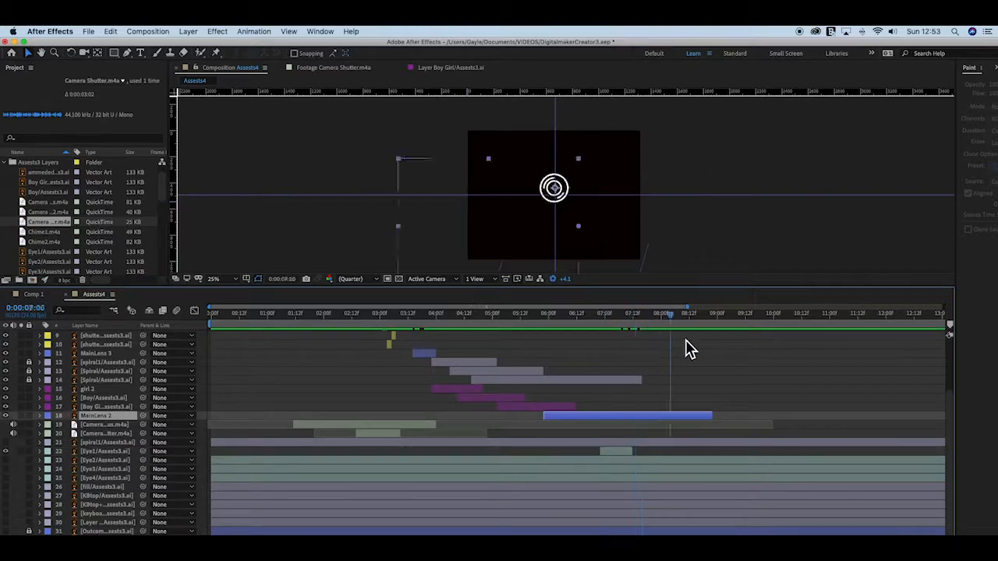
# Trim the Eye2 layer to about 0:00:07:08–0:00:07:14 and the Eye3 layer to about 0:00:07:11–0:00:07:16
pyautogui.click(614, 459)
pyautogui.moveTo(941, 460); pyautogui.dragTo(658, 460)
pyautogui.moveTo(615, 327); pyautogui.dragTo(637, 330)
pyautogui.click(613, 327)
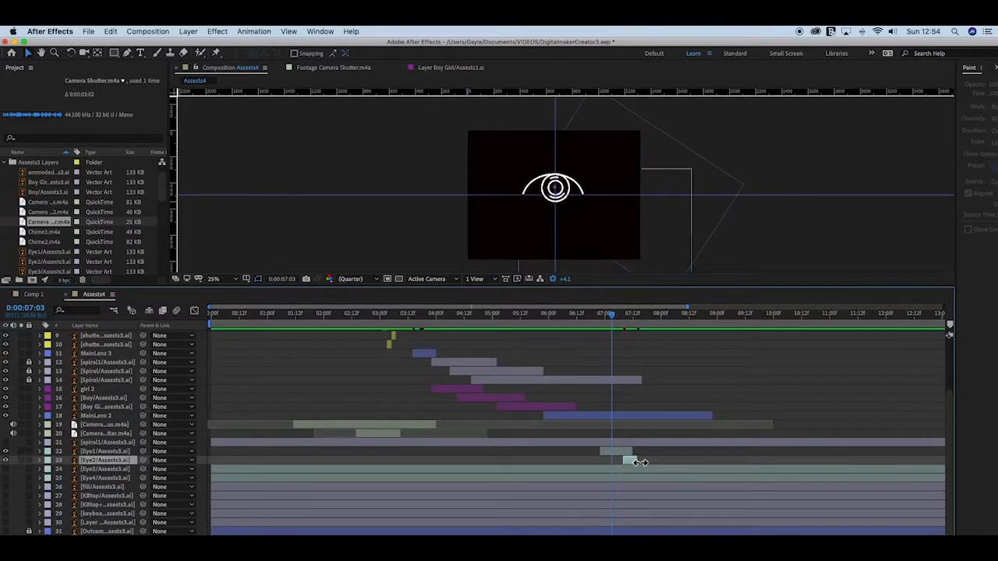
pyautogui.scroll(2, 233, 468)
pyautogui.click(215, 498)
pyautogui.moveTo(215, 498); pyautogui.dragTo(612, 498)
pyautogui.hscroll(5, 7, 495)
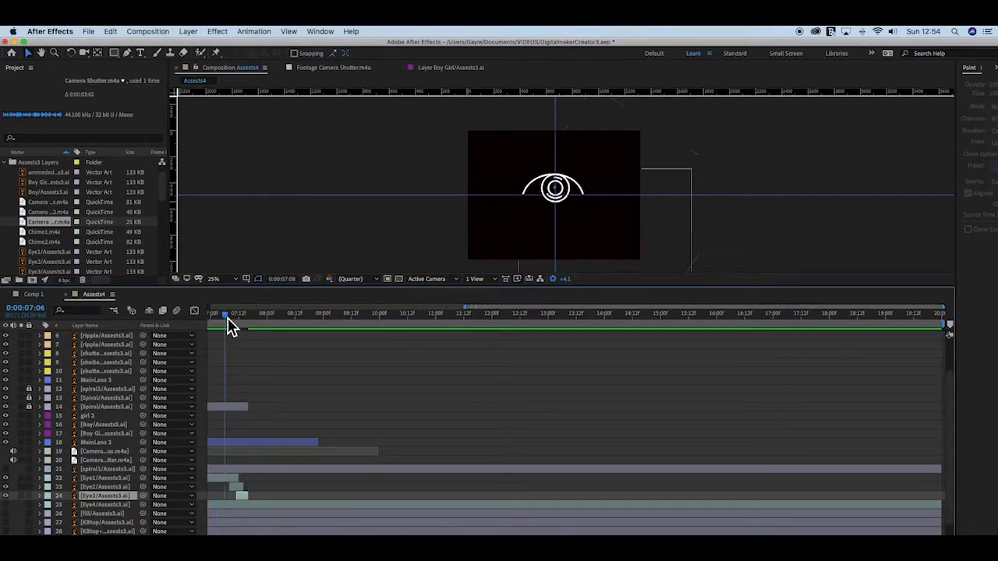
# Trim the Eye4 layer to run from about 0:00:07:15 to 0:00:08:15, checking it frame by frame
pyautogui.moveTo(225, 317); pyautogui.dragTo(244, 317)
pyautogui.click(556, 503)
pyautogui.hscroll(-5, 257, 518)
pyautogui.moveTo(216, 505); pyautogui.dragTo(698, 509)
pyautogui.press('pagedown')
pyautogui.press('pagedown')
pyautogui.press('pagedown')
pyautogui.press('pagedown')
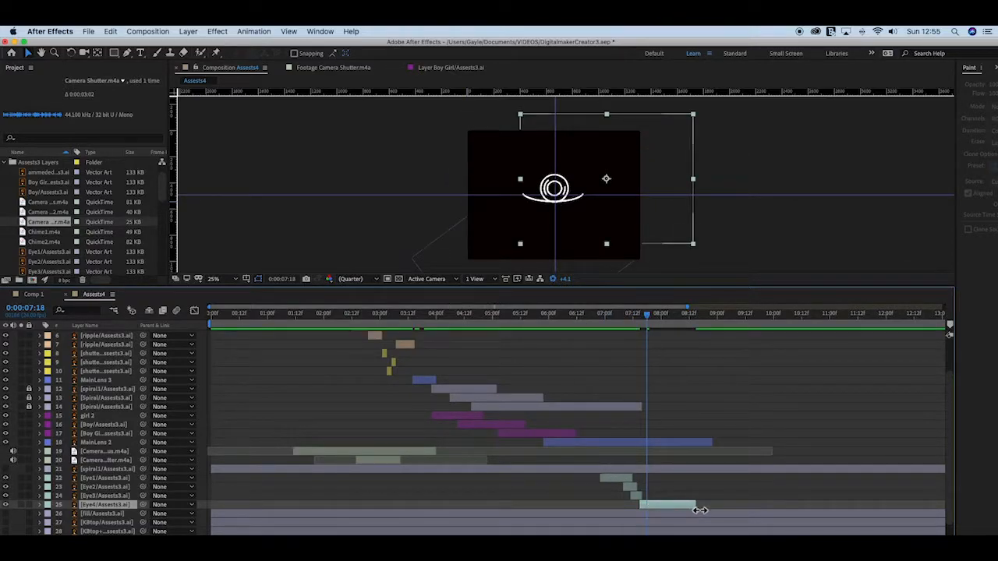
pyautogui.moveTo(646, 316); pyautogui.dragTo(652, 335)
# Duplicate the Eye1 layer, place the copy below Eye4 and have it run from about 0:00:08:05 to 0:00:08:19
pyautogui.click(102, 478)
pyautogui.click(110, 31)
pyautogui.click(133, 156)
pyautogui.click(72, 485)
pyautogui.moveTo(74, 484); pyautogui.dragTo(75, 514)
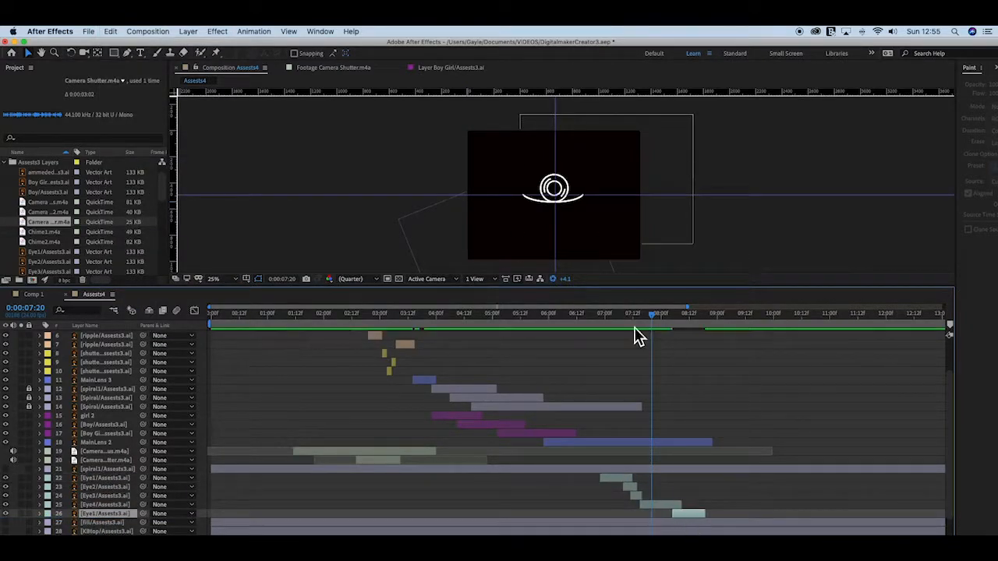
pyautogui.moveTo(662, 351); pyautogui.dragTo(701, 373)
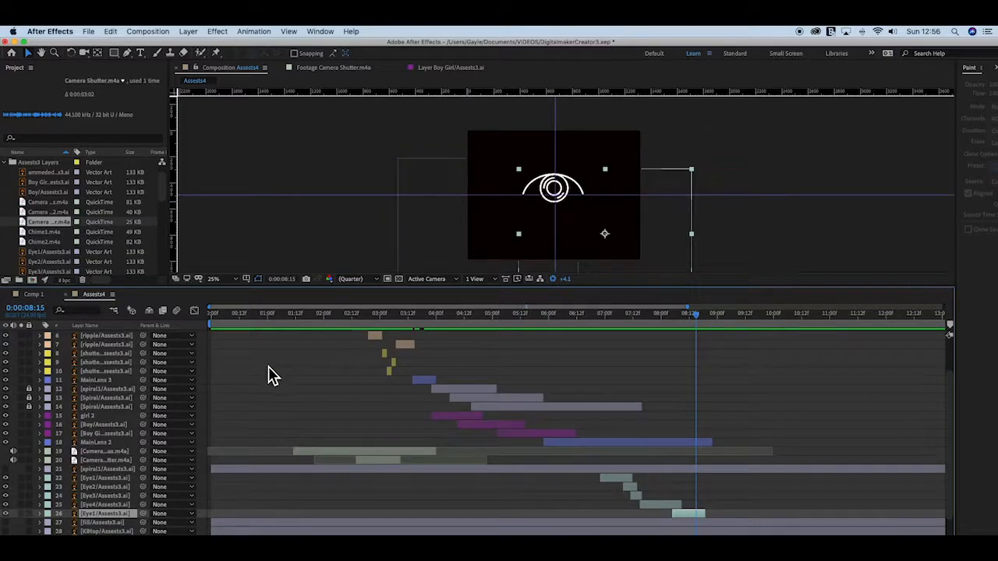
# Duplicate the three shutter layers, lock the originals and move the copies below the second Eye1 layer
pyautogui.click(105, 354)
pyautogui.keyDown('shift'); pyautogui.click(107, 371); pyautogui.keyUp('shift')
pyautogui.click(110, 31)
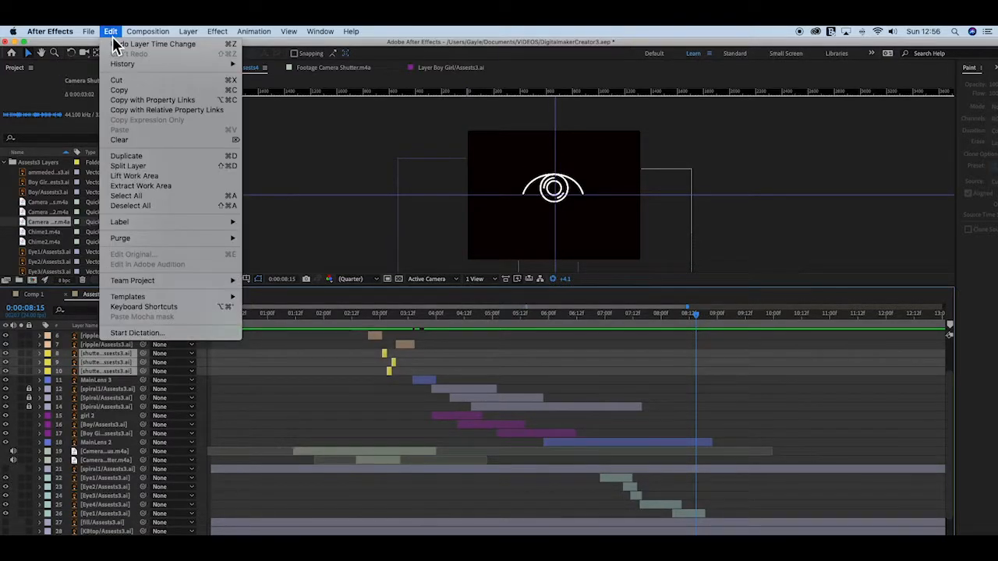
pyautogui.click(133, 165)
pyautogui.click(29, 406)
pyautogui.click(28, 441)
pyautogui.click(29, 423)
pyautogui.scroll(-1, 148, 433)
pyautogui.moveTo(104, 384); pyautogui.dragTo(115, 491)
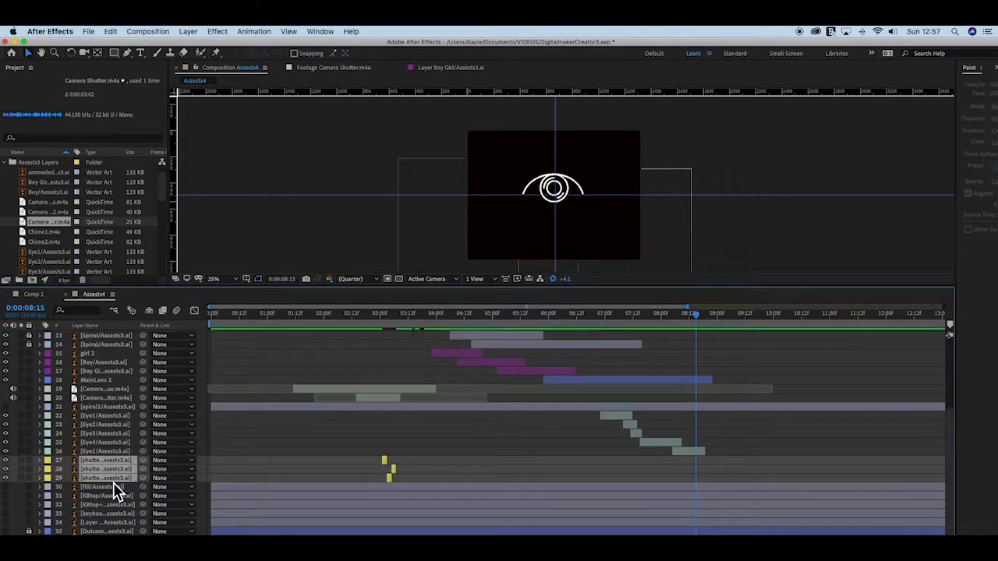
# Shift the three copied shutter layers along the timeline to start at about 0:00:08:18
pyautogui.click(369, 458)
pyautogui.click(385, 308)
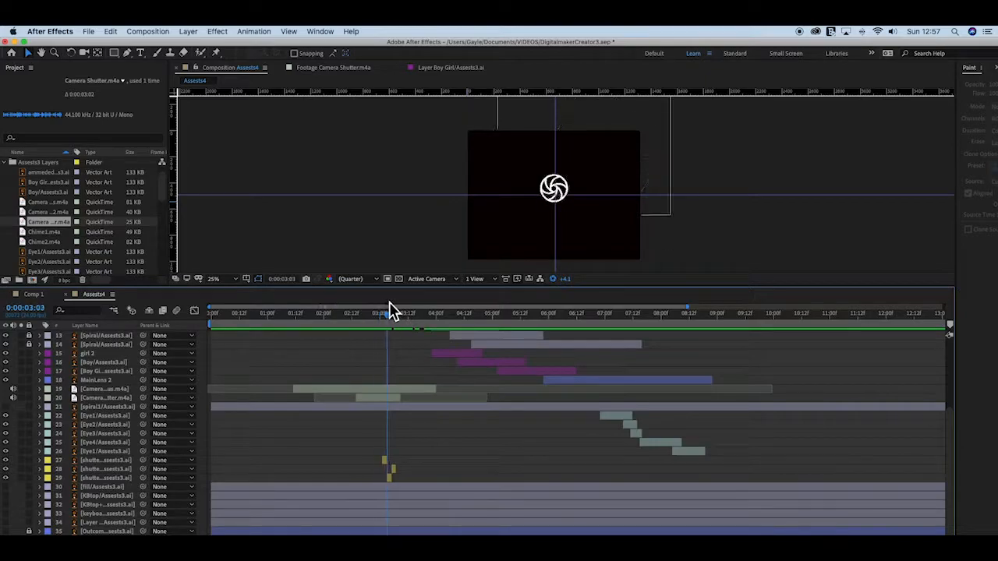
pyautogui.click(390, 462)
pyautogui.click(399, 481)
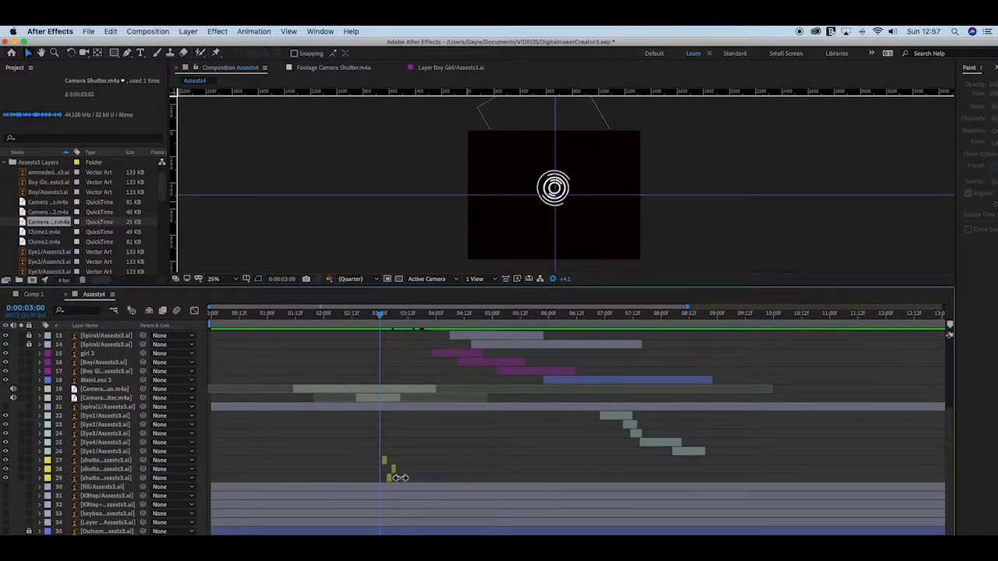
pyautogui.click(383, 463)
pyautogui.scroll(5, 383, 468)
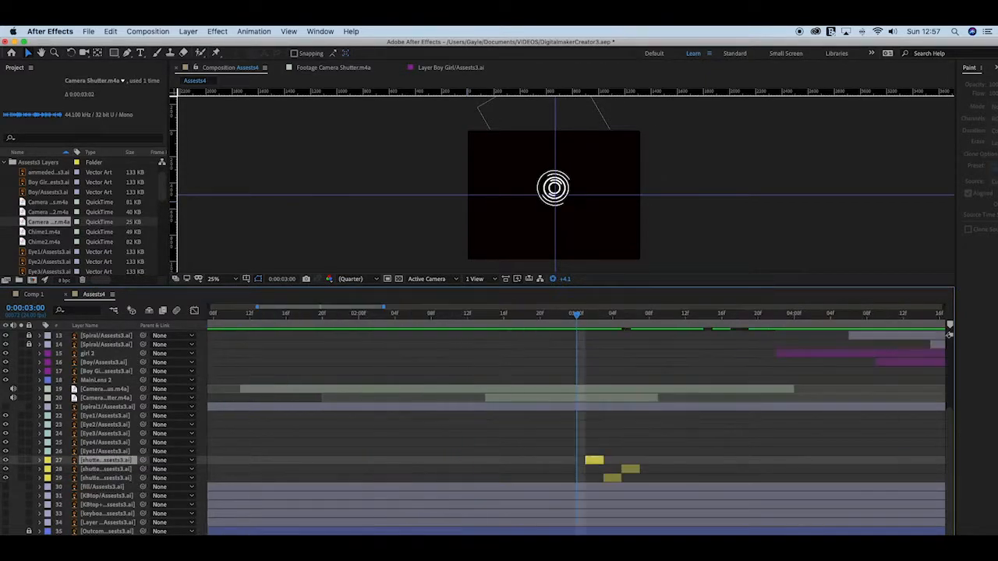
pyautogui.moveTo(335, 472); pyautogui.dragTo(684, 494)
pyautogui.click(668, 314)
# Trim the end of MainLens 2 to about 0:00:08:16 and align the copied shutter layers to the playhead
pyautogui.moveTo(717, 379); pyautogui.dragTo(676, 379)
pyautogui.click(604, 314)
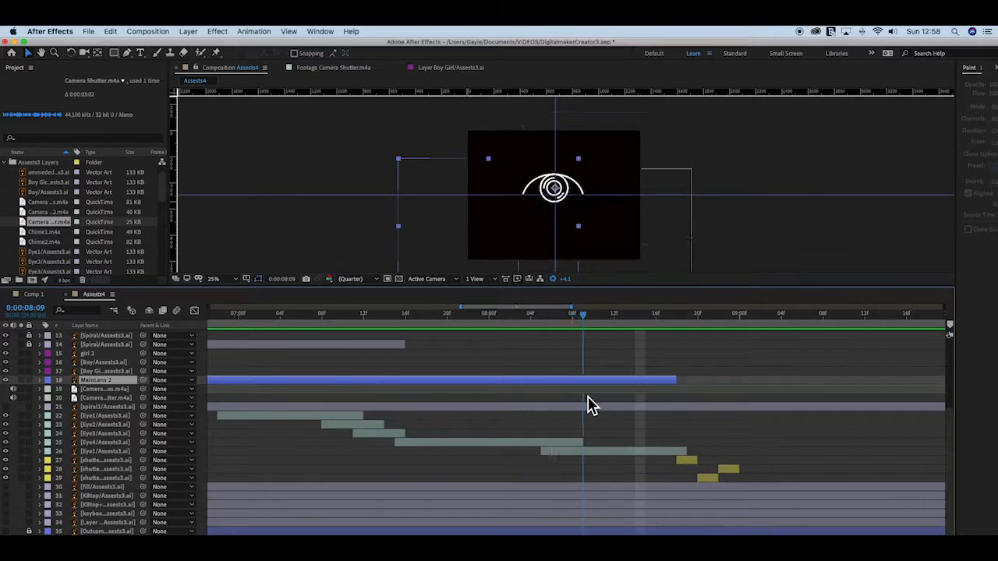
pyautogui.moveTo(675, 379); pyautogui.dragTo(627, 388)
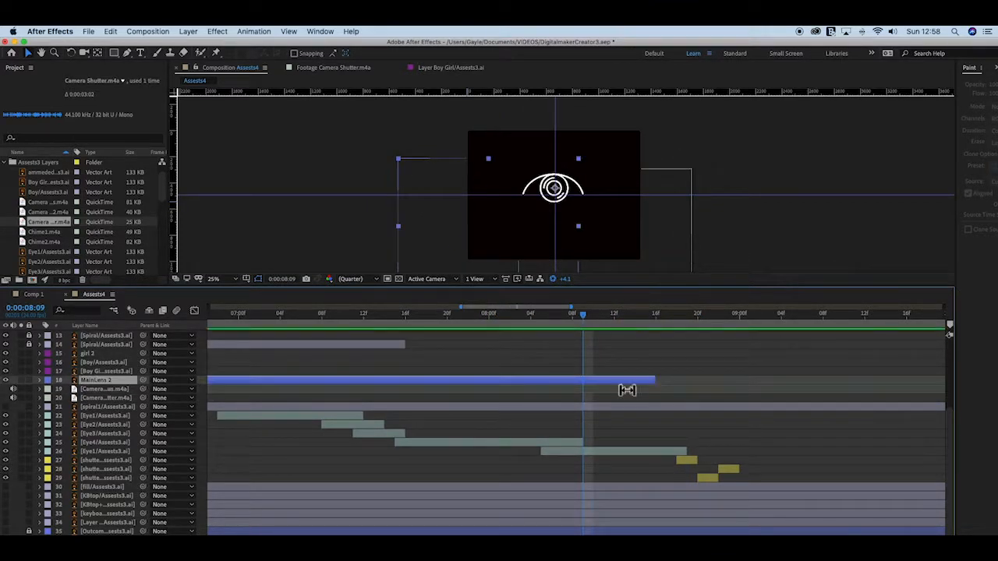
pyautogui.moveTo(662, 455); pyautogui.dragTo(712, 486)
pyautogui.press('[')
# Trim MainLens 2 to end at about 0:00:08:12
pyautogui.click(635, 313)
pyautogui.moveTo(635, 315); pyautogui.dragTo(572, 319)
pyautogui.hotkey('alt', ']')
pyautogui.press('pagedown')
pyautogui.press('pagedown')
pyautogui.press('pagedown')
pyautogui.press('pagedown')
pyautogui.moveTo(583, 380); pyautogui.dragTo(613, 380)
# Move the copied shutter layers to start at about 0:00:08:12 and trim the second Eye1 layer to about 0:00:08:16
pyautogui.moveTo(647, 457); pyautogui.dragTo(601, 477)
pyautogui.press('[')
pyautogui.moveTo(562, 314); pyautogui.dragTo(614, 363)
pyautogui.moveTo(629, 474); pyautogui.dragTo(640, 474)
pyautogui.moveTo(619, 323); pyautogui.dragTo(661, 328)
pyautogui.click(648, 453)
pyautogui.moveTo(687, 451); pyautogui.dragTo(659, 452)
pyautogui.moveTo(662, 334)
pyautogui.mouseDown()
pyautogui.moveTo(639, 335)
pyautogui.moveTo(657, 331)
pyautogui.mouseUp()
# Duplicate the MainLens 2 layer and place the copy below the copied shutter layers
pyautogui.click(98, 380)
pyautogui.click(111, 31)
pyautogui.click(132, 156)
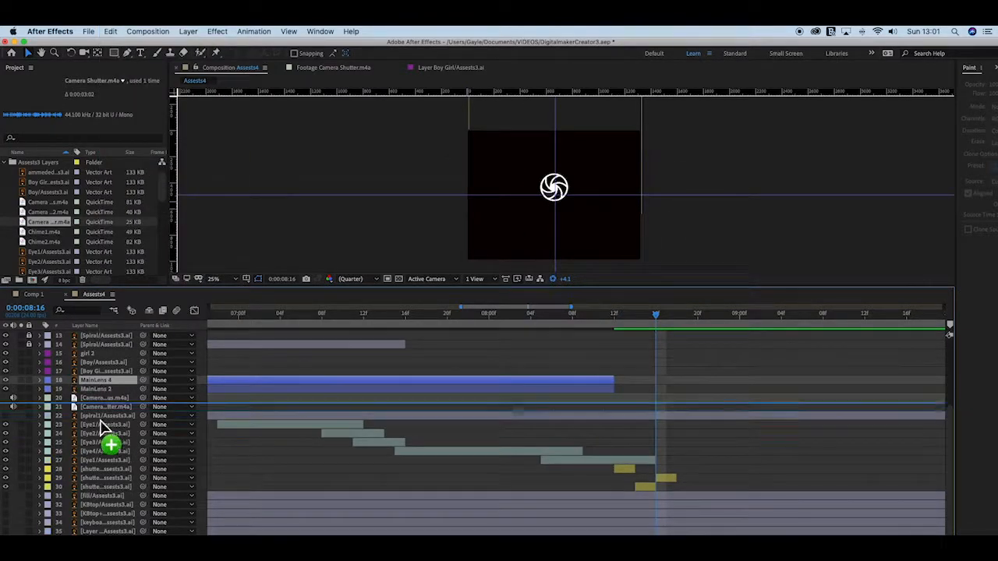
pyautogui.moveTo(97, 396); pyautogui.dragTo(99, 491)
# Shift the new MainLens copy to start at about 0:00:08:18 and set its end at about 0:00:11:08
pyautogui.moveTo(304, 488); pyautogui.dragTo(796, 488)
pyautogui.moveTo(503, 488); pyautogui.dragTo(681, 488)
pyautogui.hscroll(5, 682, 488)
pyautogui.moveTo(532, 316); pyautogui.dragTo(547, 320)
pyautogui.hscroll(4, 857, 488)
pyautogui.moveTo(939, 488); pyautogui.dragTo(402, 488)
pyautogui.moveTo(343, 316); pyautogui.dragTo(331, 338)
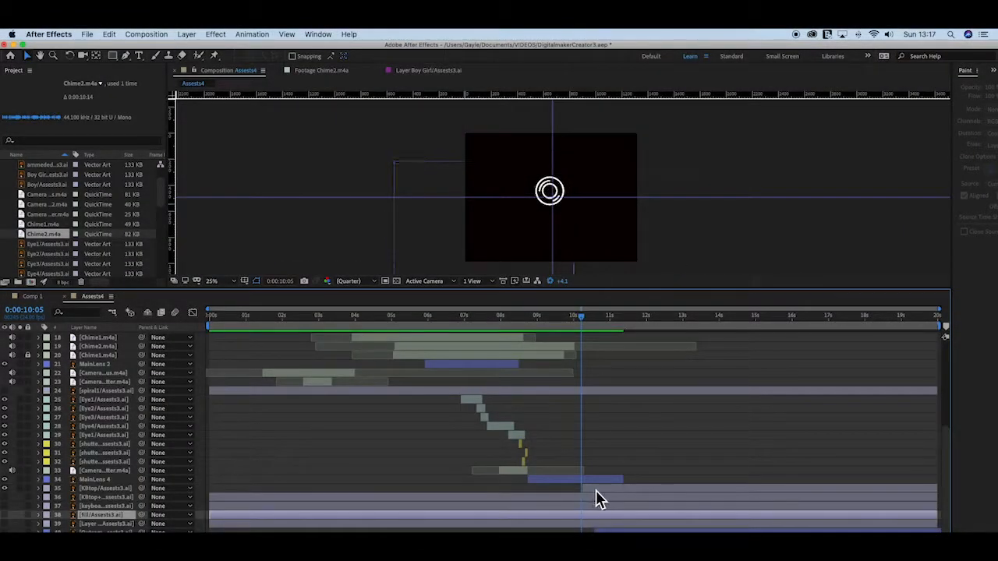
# Trim the KBtop layer to end at about 0:00:16:01 and the KBtop+ layer below it to about 0:00:10:22–0:00:16:01
pyautogui.click(596, 491)
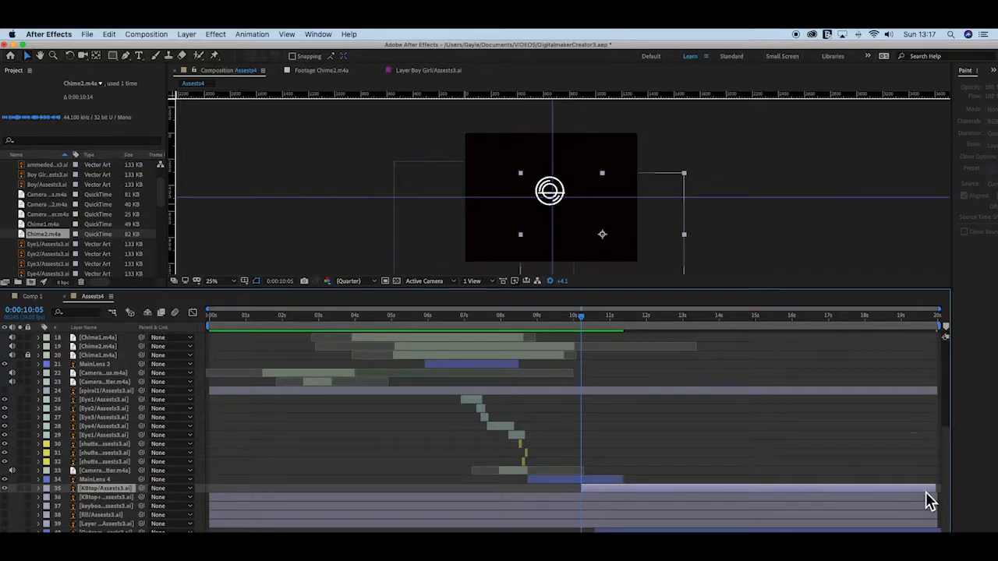
pyautogui.moveTo(938, 489); pyautogui.dragTo(959, 511)
pyautogui.click(234, 501)
pyautogui.press('space')
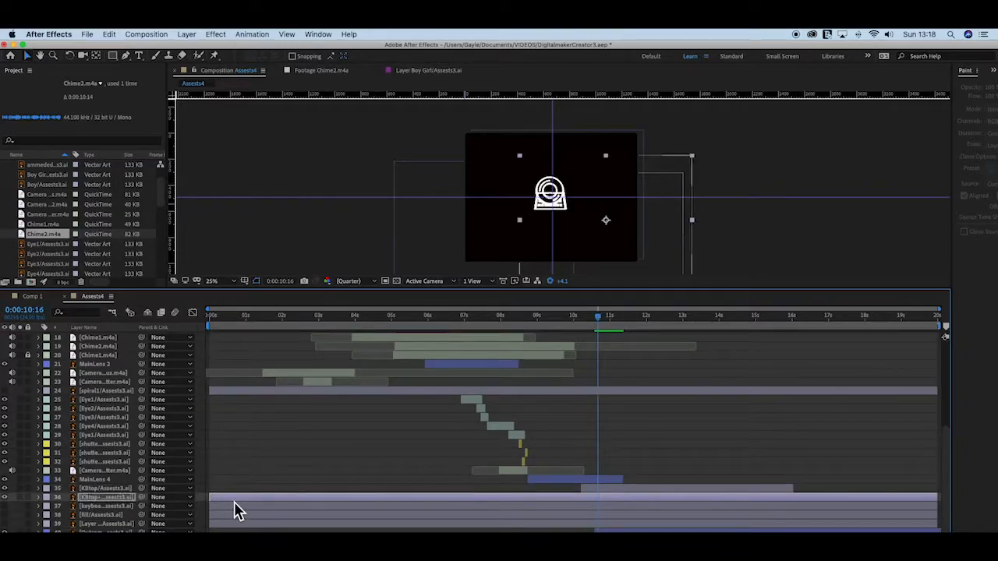
pyautogui.moveTo(215, 500); pyautogui.dragTo(607, 500)
pyautogui.moveTo(937, 501); pyautogui.dragTo(792, 500)
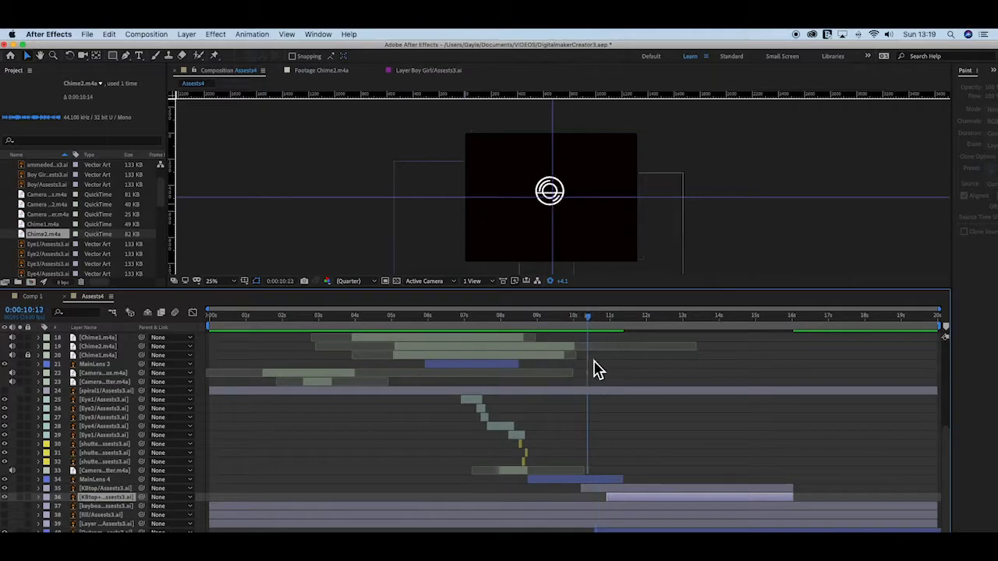
# Trim the keyboard layer to about 0:00:11:09–0:00:16:01 and extend MainLens 4 to the same end point
pyautogui.click(648, 507)
pyautogui.moveTo(211, 508); pyautogui.dragTo(624, 508)
pyautogui.moveTo(937, 508); pyautogui.dragTo(796, 511)
pyautogui.moveTo(622, 478); pyautogui.dragTo(793, 478)
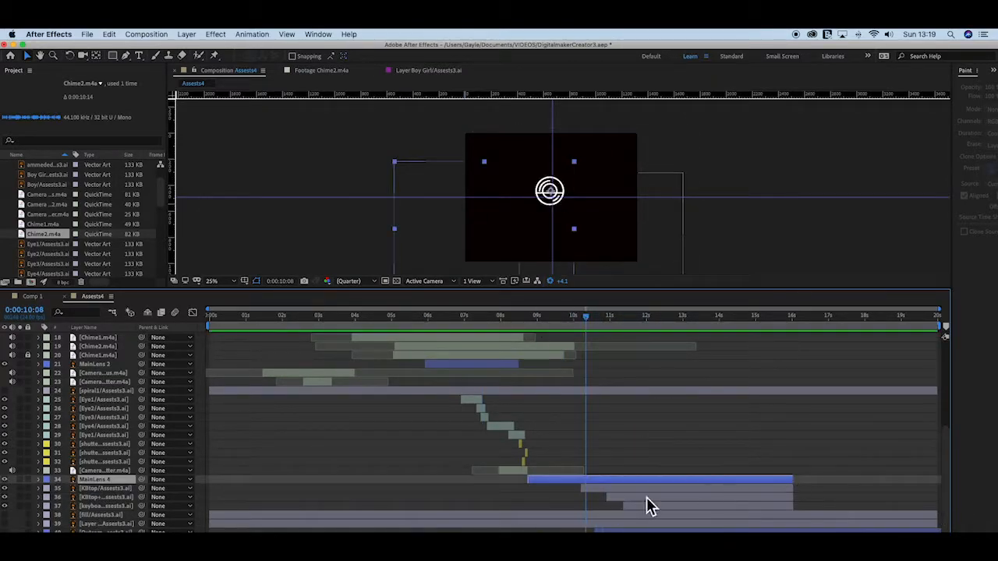
# Trim the fill layer to start at about 0:00:12:01 and the layer below it at about 0:00:12:10, both ending at about 0:00:16:01
pyautogui.click(211, 516)
pyautogui.moveTo(212, 515); pyautogui.dragTo(647, 515)
pyautogui.moveTo(937, 515); pyautogui.dragTo(792, 515)
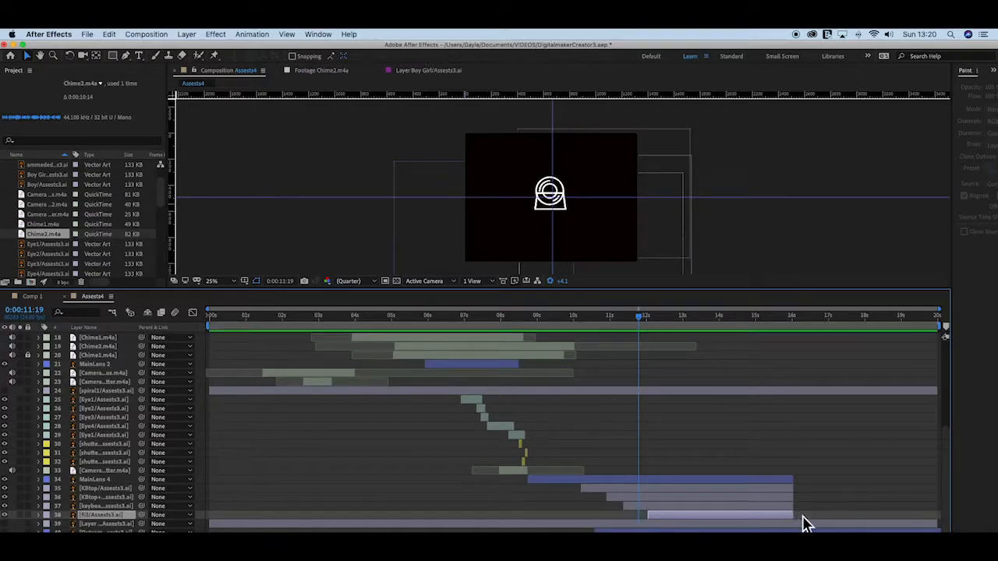
pyautogui.click(211, 524)
pyautogui.moveTo(212, 525); pyautogui.dragTo(661, 525)
pyautogui.moveTo(937, 524); pyautogui.dragTo(793, 524)
pyautogui.moveTo(508, 316); pyautogui.dragTo(688, 387)
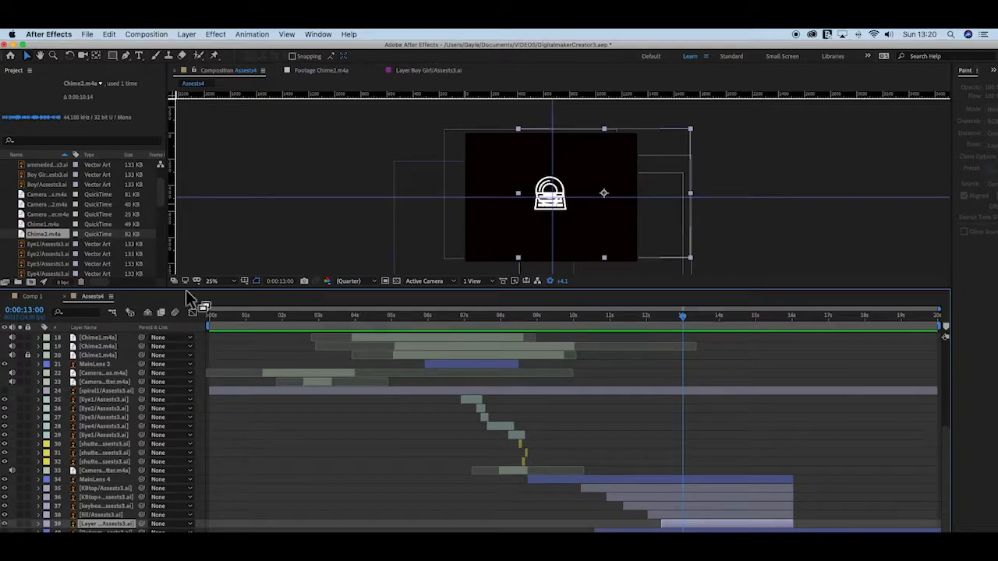
# Shift the original Boy Girl, Boy and girl layers to start at about 0:00:13:00 and trim their ends to about 0:00:16:01
pyautogui.moveTo(184, 295); pyautogui.dragTo(185, 259)
pyautogui.scroll(5, 118, 351)
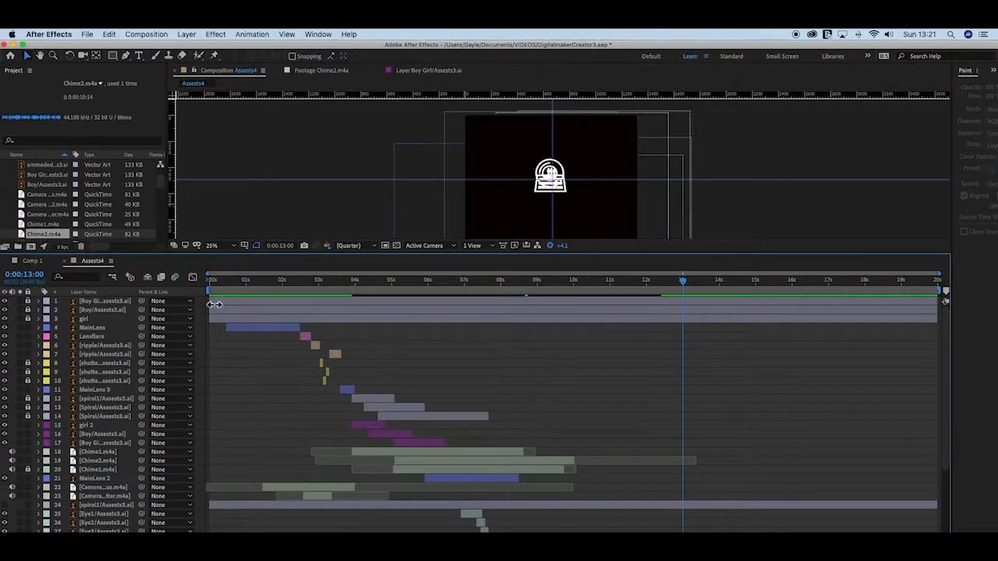
pyautogui.click(68, 301)
pyautogui.keyDown('shift'); pyautogui.click(89, 319); pyautogui.keyUp('shift')
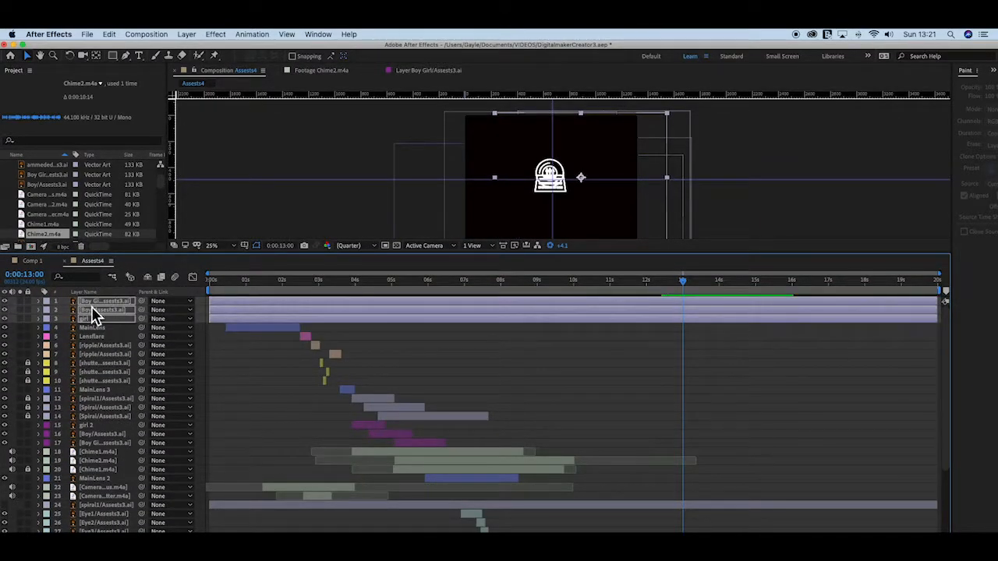
pyautogui.moveTo(350, 309); pyautogui.dragTo(824, 327)
pyautogui.click(795, 290)
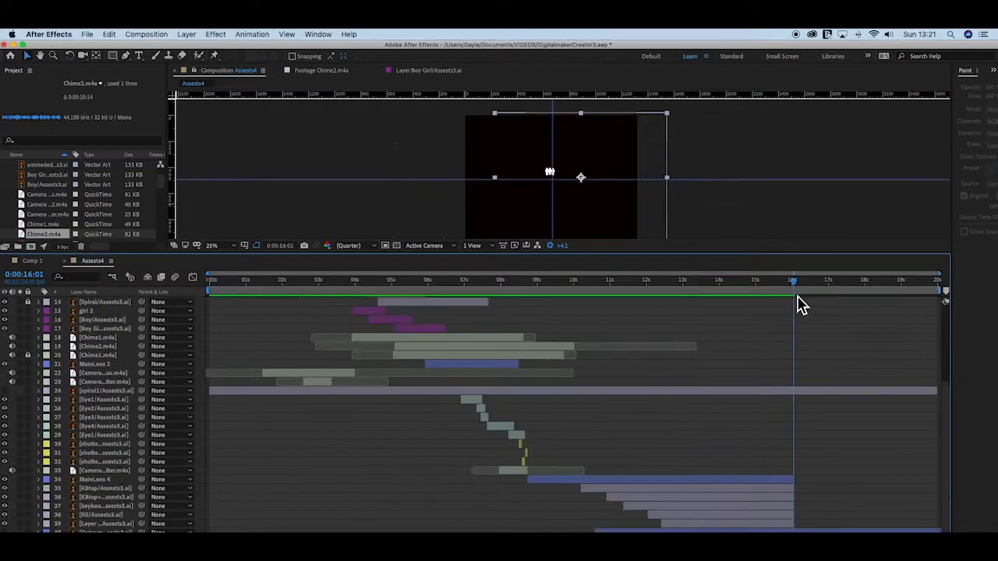
pyautogui.moveTo(943, 303); pyautogui.dragTo(793, 302)
pyautogui.click(697, 318)
pyautogui.click(612, 286)
pyautogui.moveTo(611, 287); pyautogui.dragTo(792, 322)
pyautogui.scroll(-5, 792, 322)
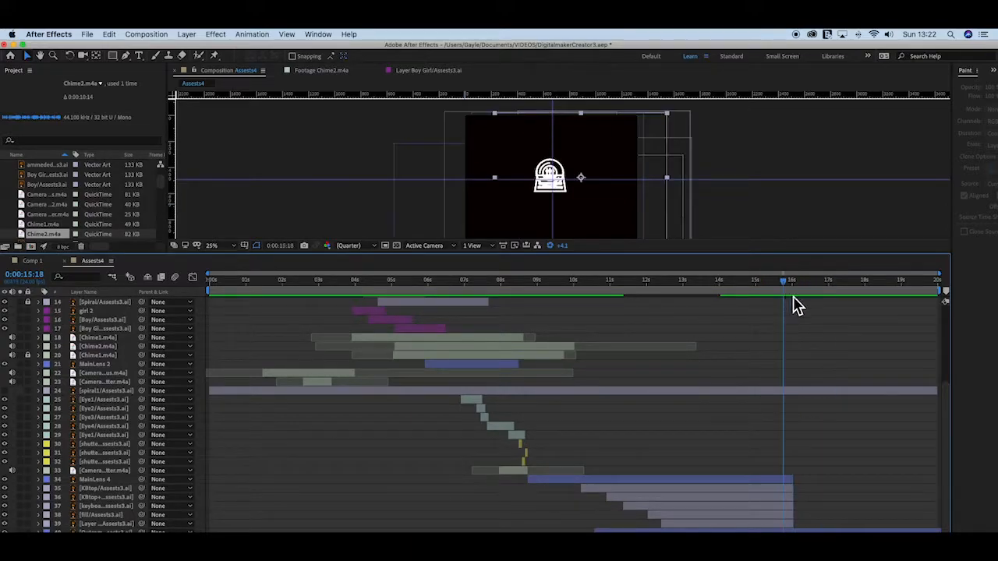
# Open the topmost Boy Girl layer in the Layer view, go through its Transform options and return to the Assests4 composition
pyautogui.scroll(5, 772, 303)
pyautogui.doubleClick(705, 312)
pyautogui.click(187, 34)
pyautogui.moveTo(201, 149)
pyautogui.click(343, 184)
pyautogui.click(334, 254)
pyautogui.click(229, 70)
# Move the fill layer along the timeline to start at about 0:00:17:04
pyautogui.moveTo(792, 281)
pyautogui.mouseDown()
pyautogui.moveTo(692, 281)
pyautogui.moveTo(761, 319)
pyautogui.moveTo(712, 312)
pyautogui.moveTo(941, 330)
pyautogui.moveTo(796, 291)
pyautogui.mouseUp()
pyautogui.scroll(-5, 848, 347)
pyautogui.scroll(5, 755, 311)
pyautogui.moveTo(623, 284); pyautogui.dragTo(837, 292)
pyautogui.scroll(-5, 744, 312)
pyautogui.moveTo(675, 515); pyautogui.dragTo(849, 524)
# Preview the composition from about 0:00:08:05 and again from a point further along the timeline
pyautogui.moveTo(859, 287); pyautogui.dragTo(510, 290)
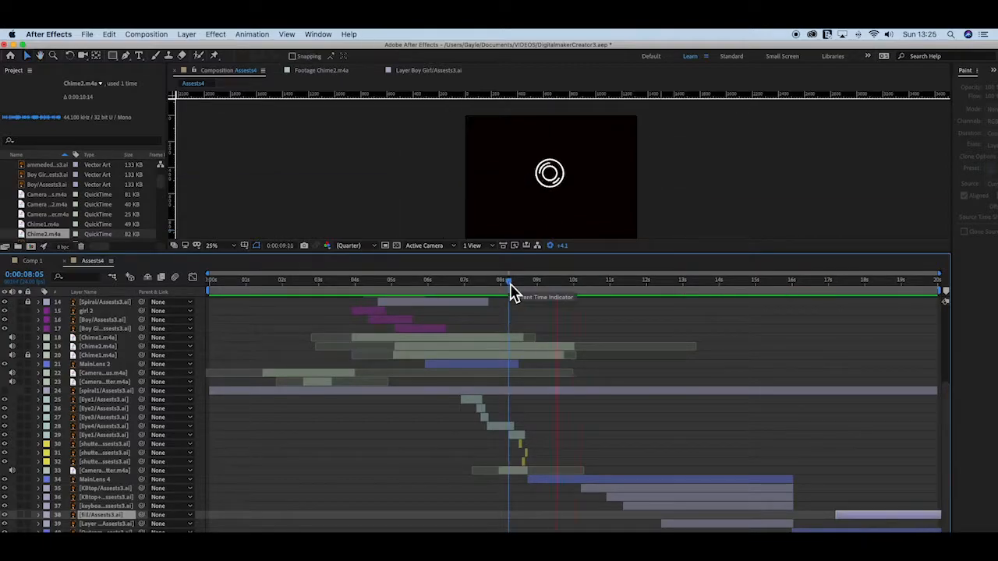
pyautogui.press('space')
pyautogui.click(643, 286)
pyautogui.press('space')
pyautogui.press('space')
# Trim the MainLens 4, keyboard and Layer layers to end at about 0:00:15:02 and shift the Outcome layer to start there
pyautogui.click(781, 480)
pyautogui.keyDown('shift'); pyautogui.click(782, 506); pyautogui.keyUp('shift')
pyautogui.moveTo(794, 481); pyautogui.dragTo(764, 481)
pyautogui.click(781, 524)
pyautogui.moveTo(755, 286)
pyautogui.mouseDown()
pyautogui.moveTo(642, 289)
pyautogui.moveTo(759, 290)
pyautogui.mouseUp()
pyautogui.moveTo(790, 524); pyautogui.dragTo(758, 524)
pyautogui.moveTo(814, 531); pyautogui.dragTo(780, 531)
# Shift the fill layer to start at about 0:00:15:20 and check the ending at 0:00:18:18
pyautogui.press('=')
pyautogui.press('=')
pyautogui.moveTo(908, 514); pyautogui.dragTo(714, 512)
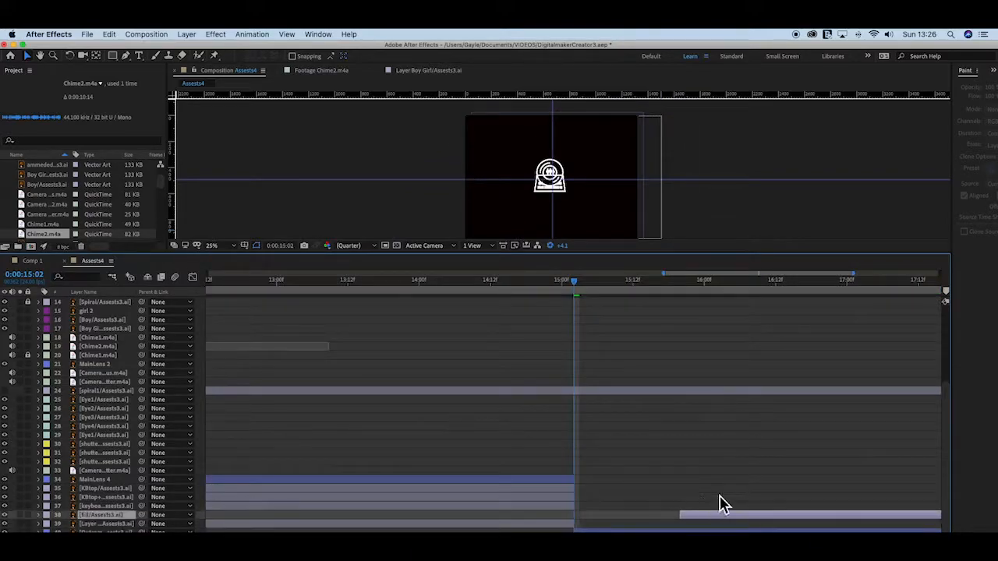
pyautogui.press('-')
pyautogui.press('-')
pyautogui.click(490, 280)
pyautogui.click(879, 280)
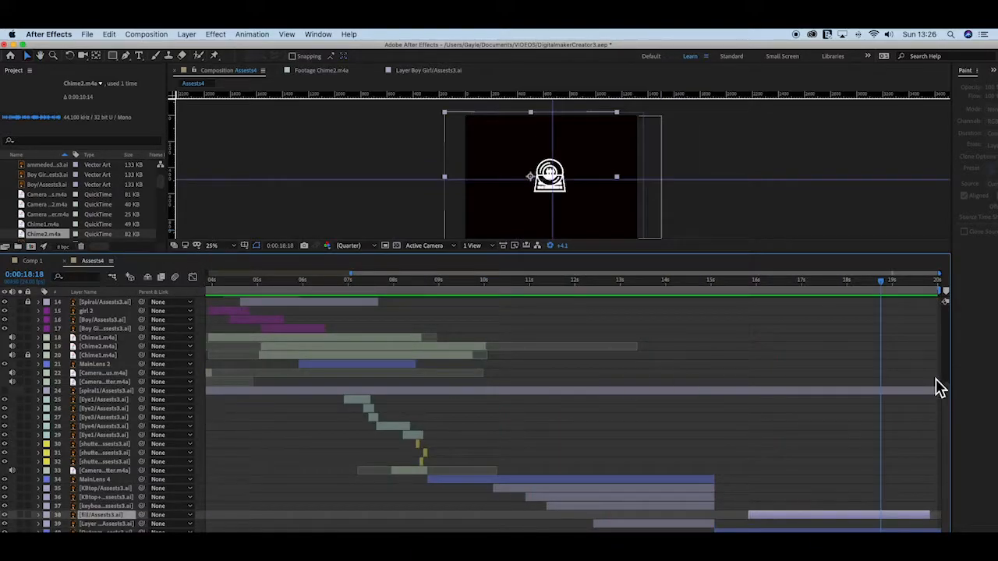
# Return to the start of the composition and open the Preview panel
pyautogui.scroll(5, 687, 423)
pyautogui.scroll(-2, 723, 227)
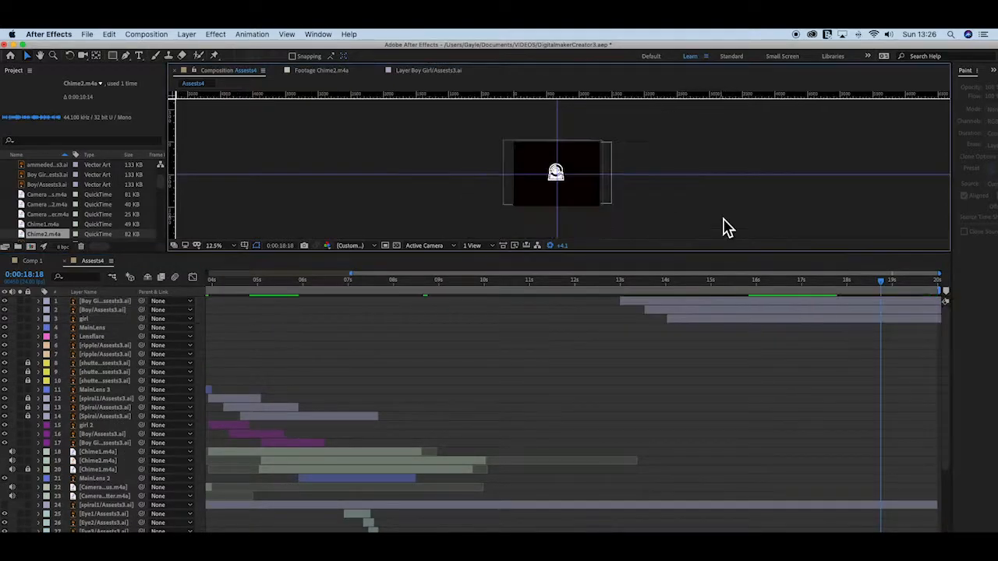
pyautogui.press('Home')
pyautogui.click(318, 34)
pyautogui.click(343, 314)
pyautogui.click(320, 36)
# Enlarge the composition viewer above the timeline and preview the whole animation from the beginning
pyautogui.moveTo(693, 258); pyautogui.dragTo(693, 401)
pyautogui.scroll(3, 597, 305)
pyautogui.scroll(-1, 597, 305)
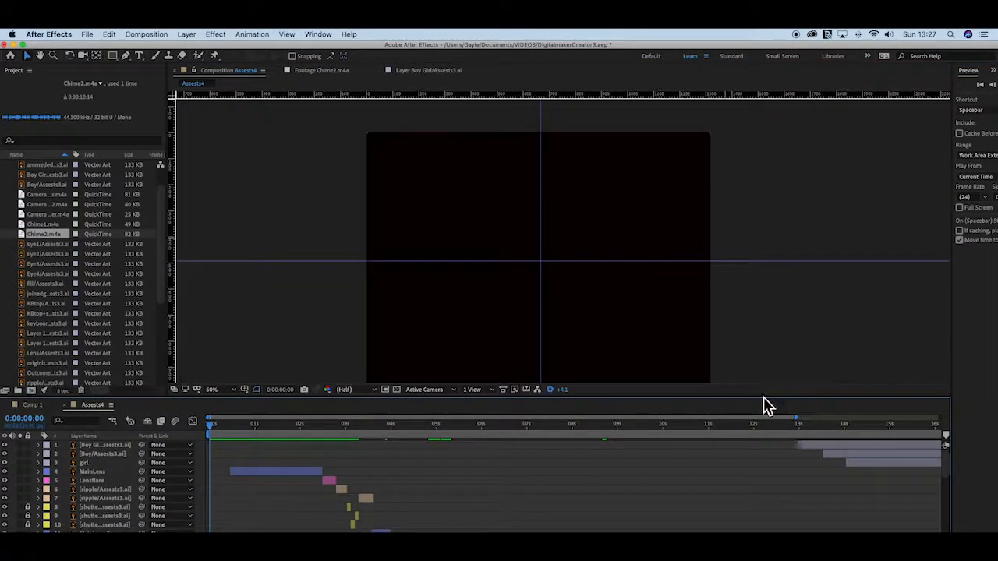
pyautogui.moveTo(761, 402); pyautogui.dragTo(761, 451)
pyautogui.press('=')
pyautogui.press('space')
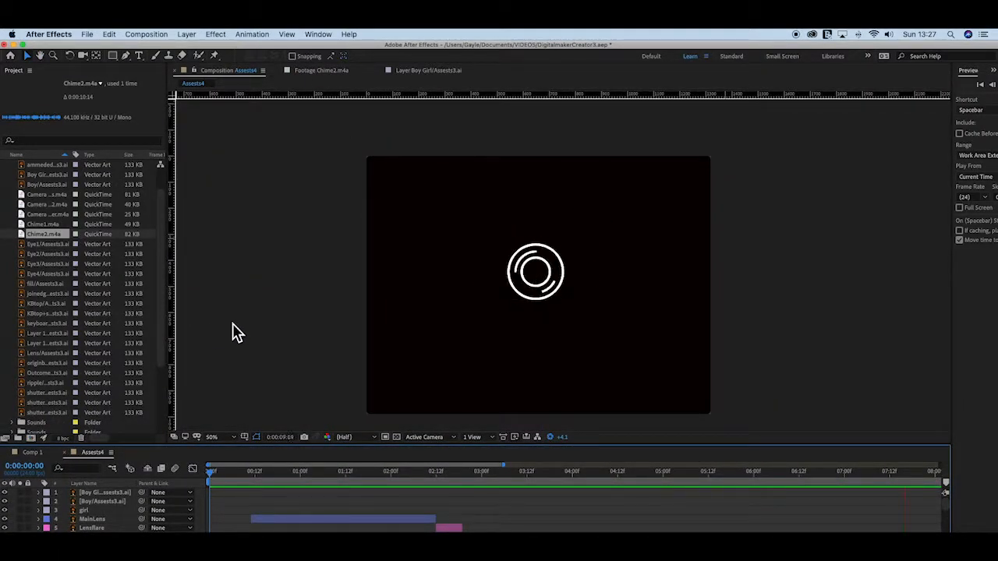